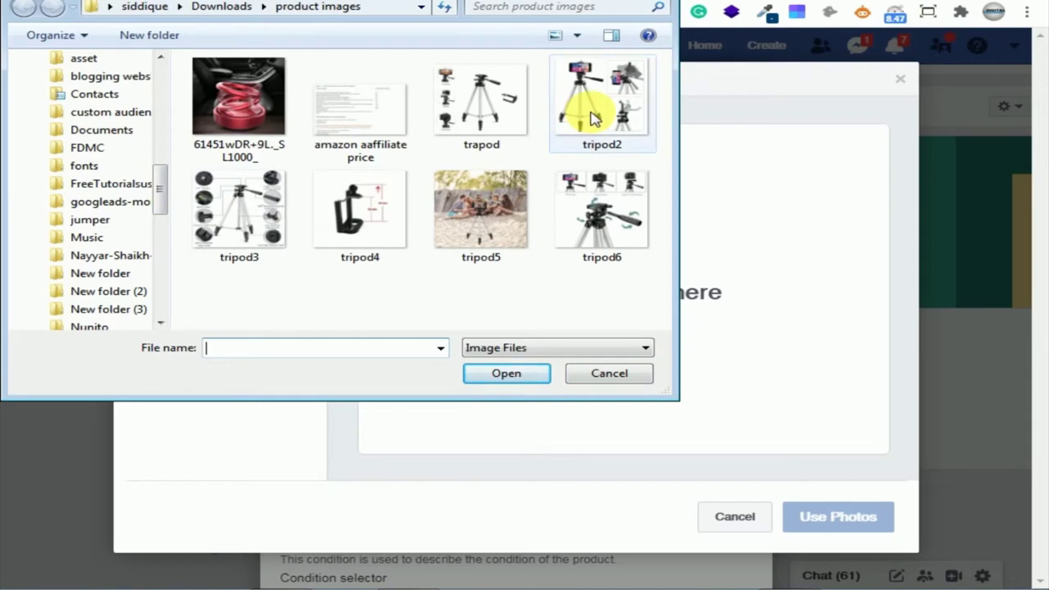
Step: Upload the trapod, tripod2 and tripod3 images from the product images folder
{"action": "left_click", "coordinate": [499, 115]}
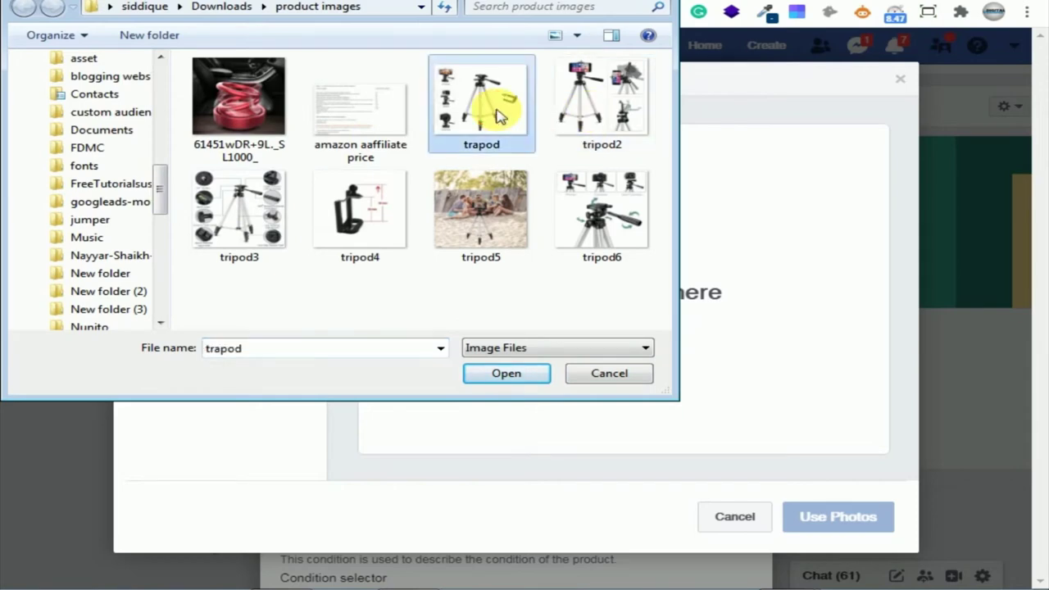
{"action": "left_click", "coordinate": [606, 117], "text": "ctrl"}
{"action": "left_click", "coordinate": [237, 206], "text": "ctrl"}
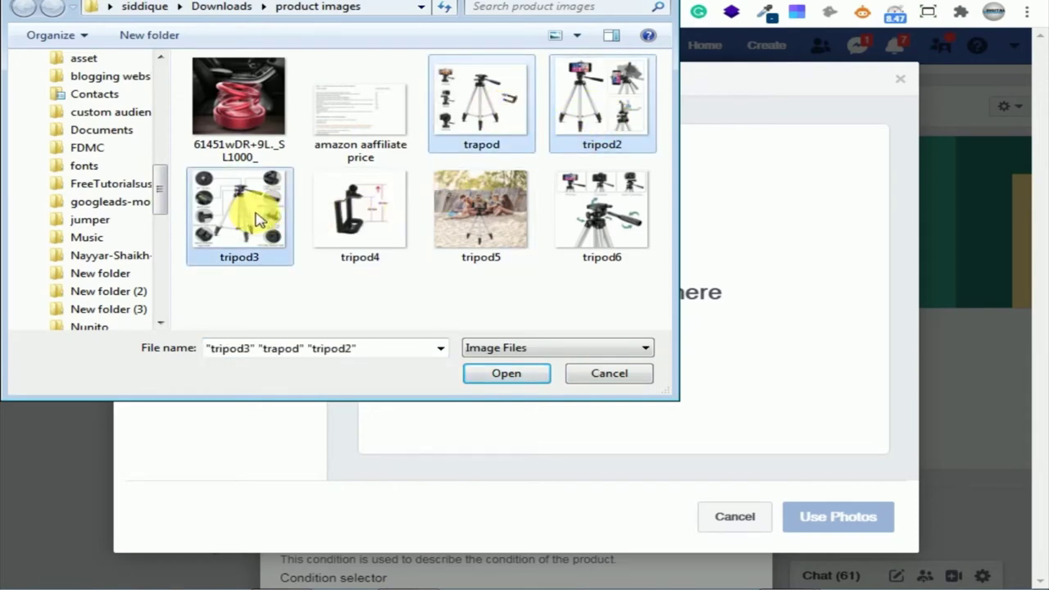
{"action": "left_click", "coordinate": [506, 374]}
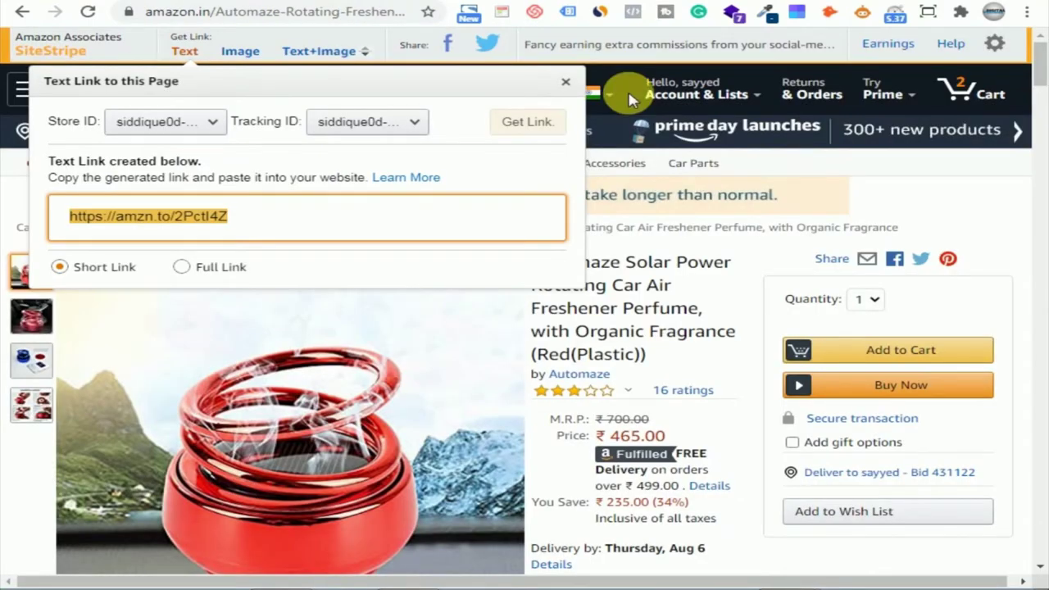
Step: On the Amazon page of the Automaze car air freshener, view the enlarged product image and its saving options, and close it
{"action": "scroll", "coordinate": [639, 131], "scroll_direction": "down", "scroll_amount": 3}
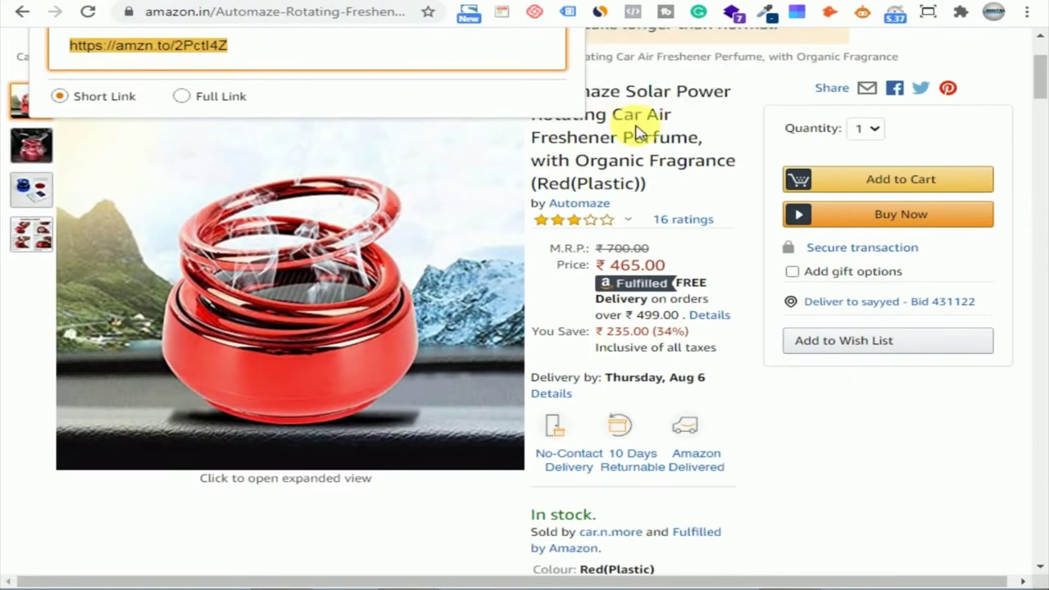
{"action": "left_click", "coordinate": [317, 236]}
{"action": "right_click", "coordinate": [317, 236]}
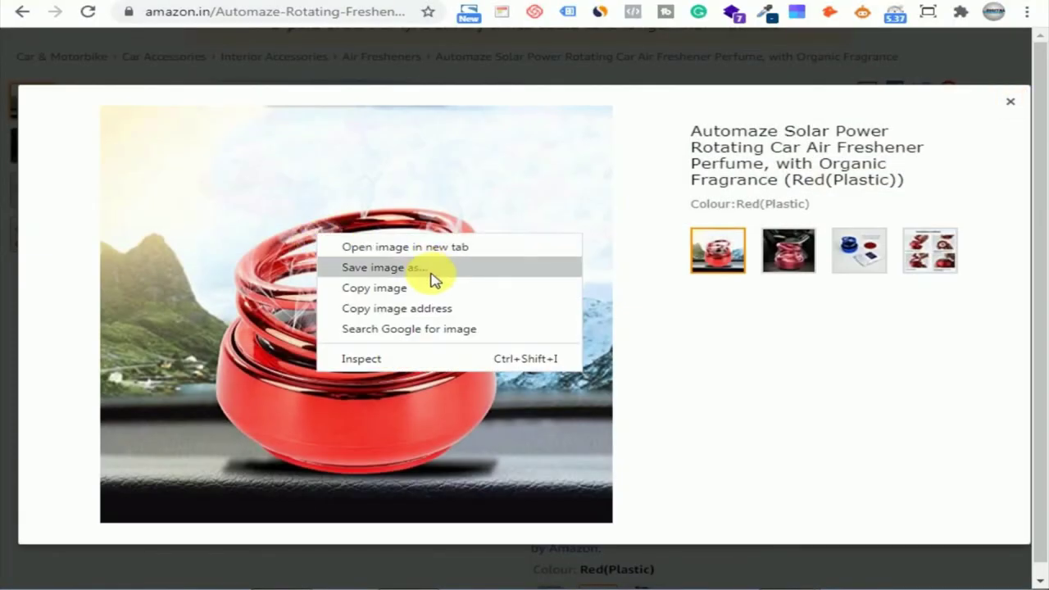
{"action": "left_click", "coordinate": [1013, 107]}
{"action": "left_click", "coordinate": [1011, 106]}
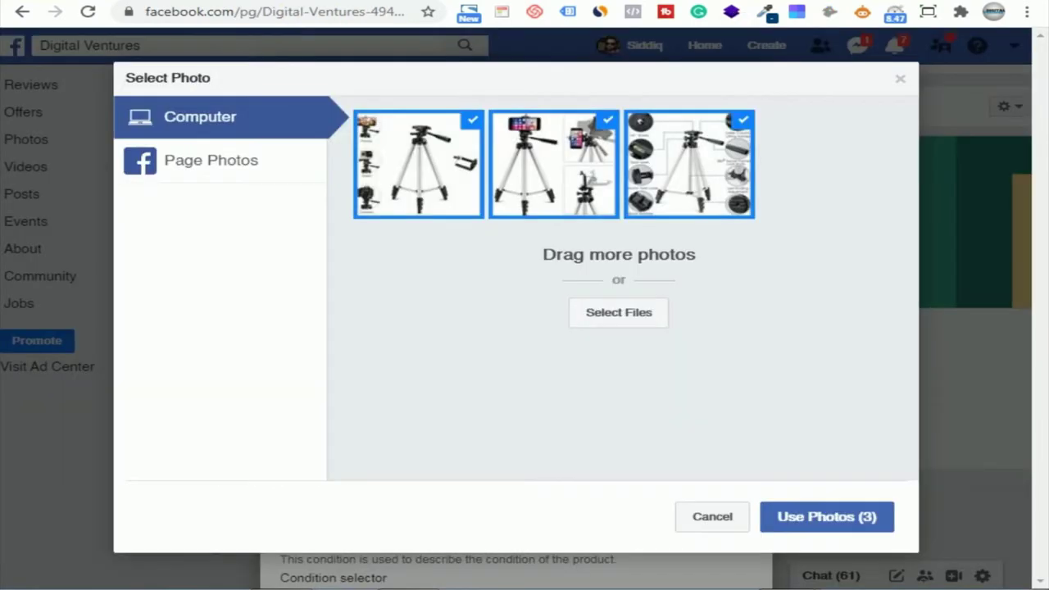
Step: Add the three uploaded tripod photos to the new Facebook shop product
{"action": "left_click", "coordinate": [823, 524]}
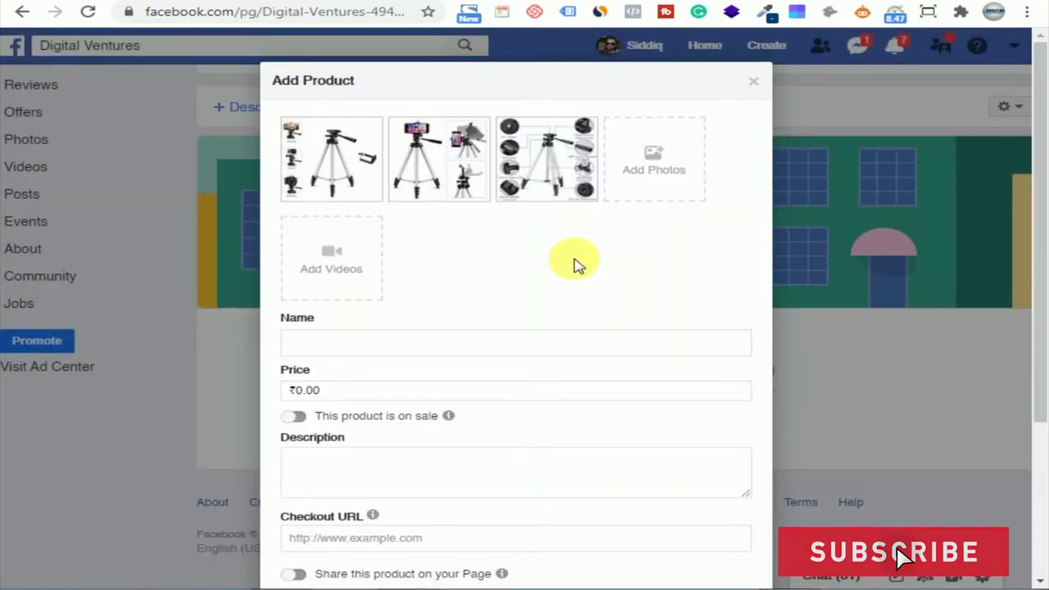
{"action": "mouse_move", "coordinate": [504, 168]}
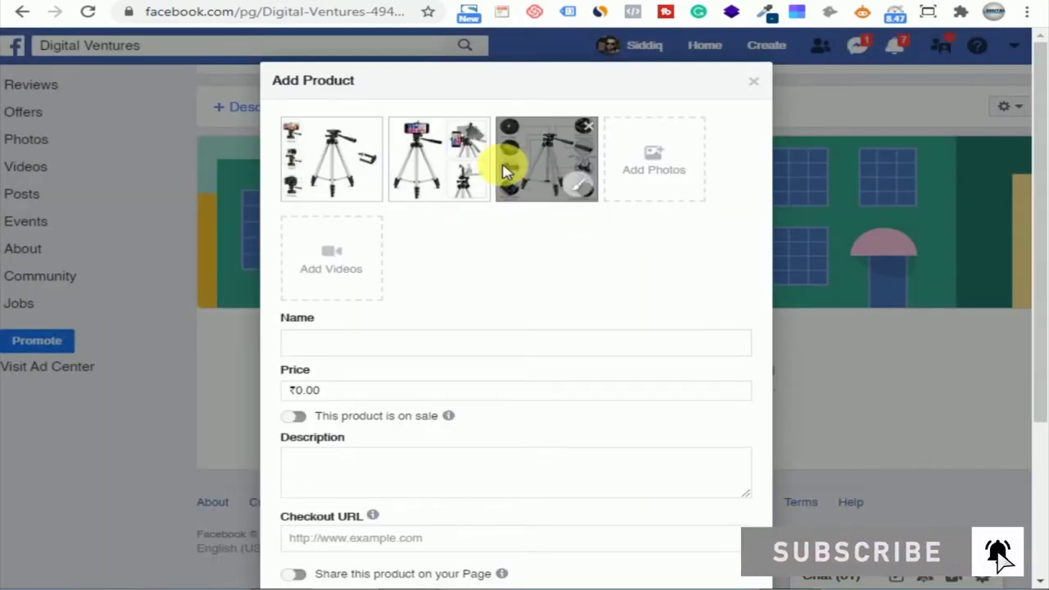
Step: Name the product "Tygot Adjustable Aluminium Alloy Tripod Stand Holder for Mobile Phones & Cameras", copying the title from its Amazon page
{"action": "scroll", "coordinate": [505, 235], "scroll_direction": "down", "scroll_amount": 1}
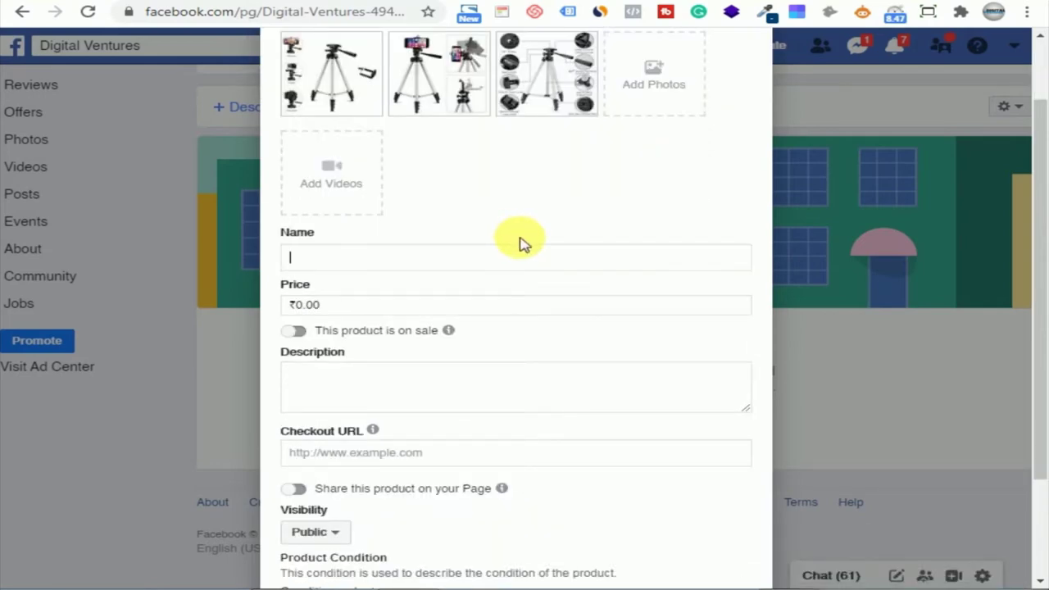
{"action": "key", "text": "ctrl+Tab"}
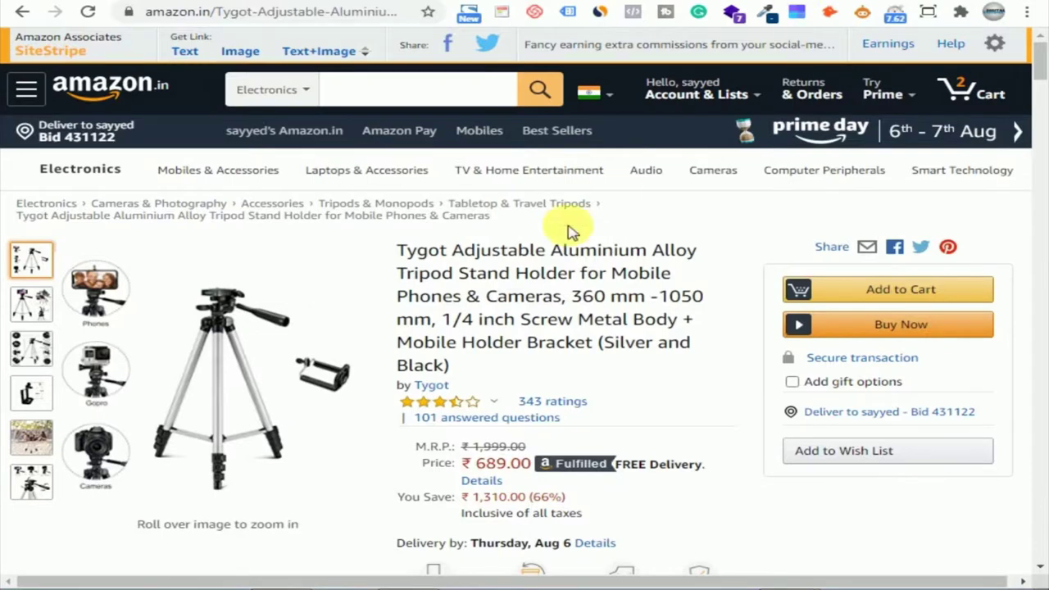
{"action": "left_click_drag", "start_coordinate": [394, 250], "coordinate": [662, 297]}
{"action": "key", "text": "ctrl+c"}
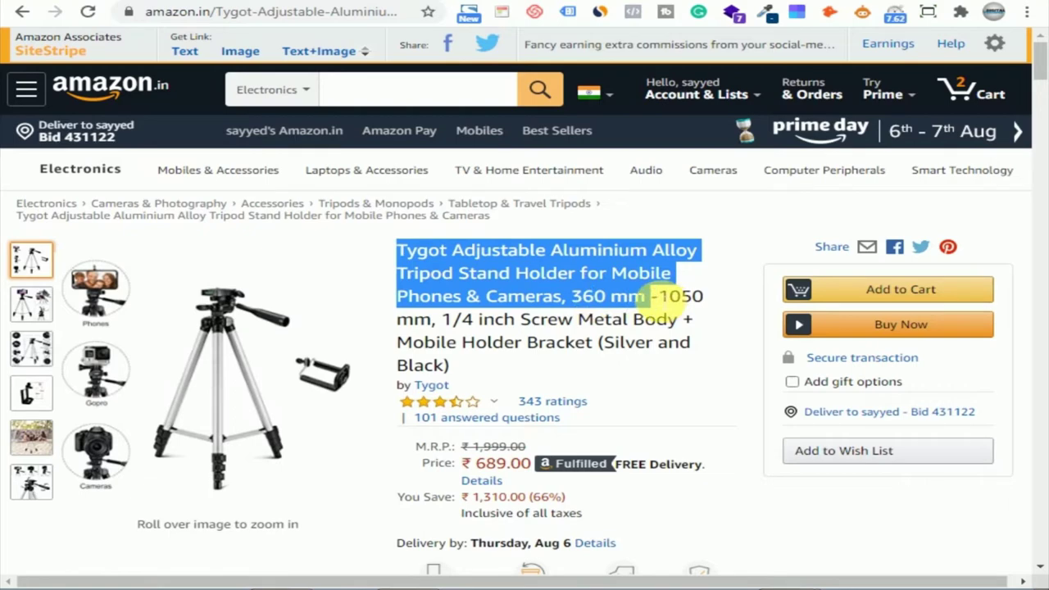
{"action": "left_click", "coordinate": [263, 2]}
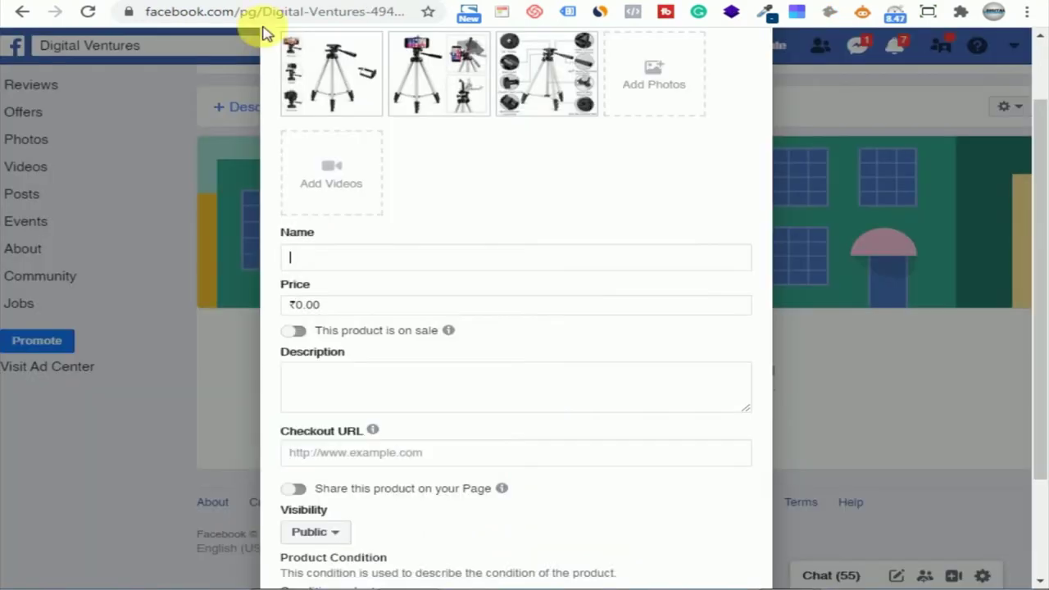
{"action": "key", "text": "ctrl+v"}
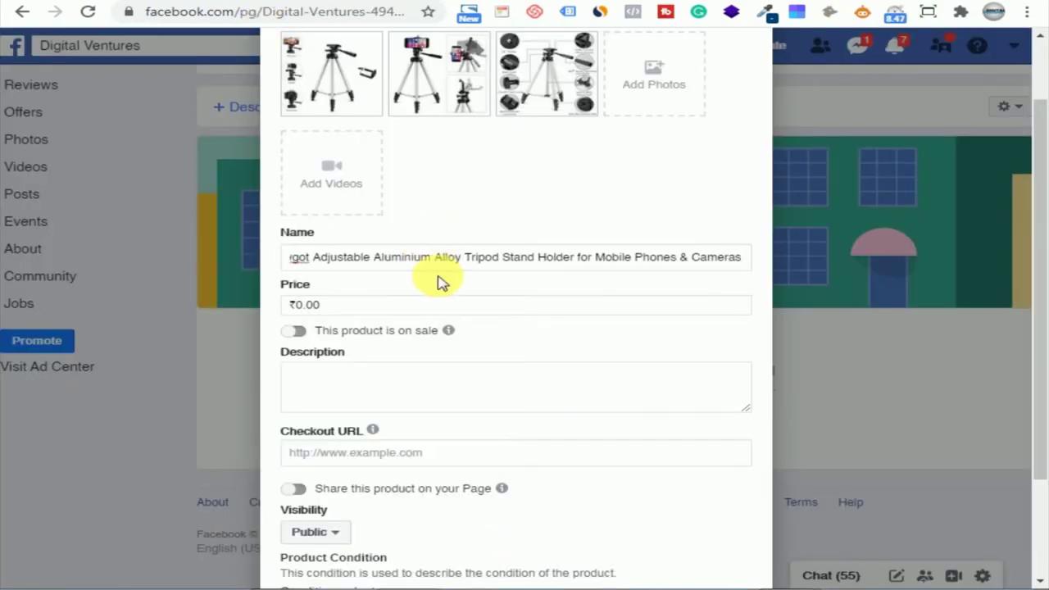
Step: Set the product's price to ₹689, matching the selling price on the Amazon page
{"action": "left_click", "coordinate": [331, 306]}
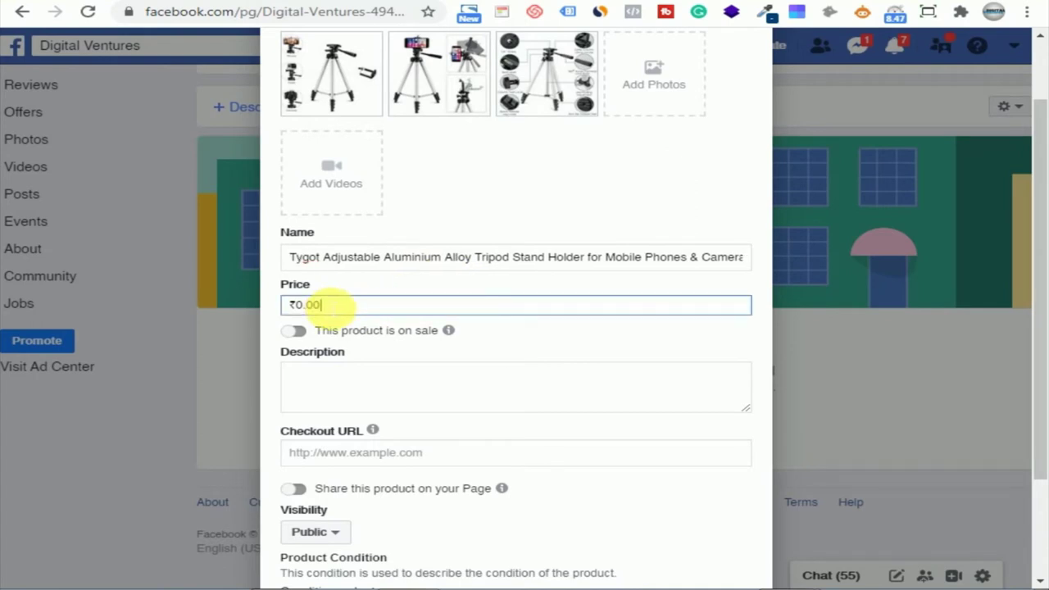
{"action": "left_click", "coordinate": [680, 3]}
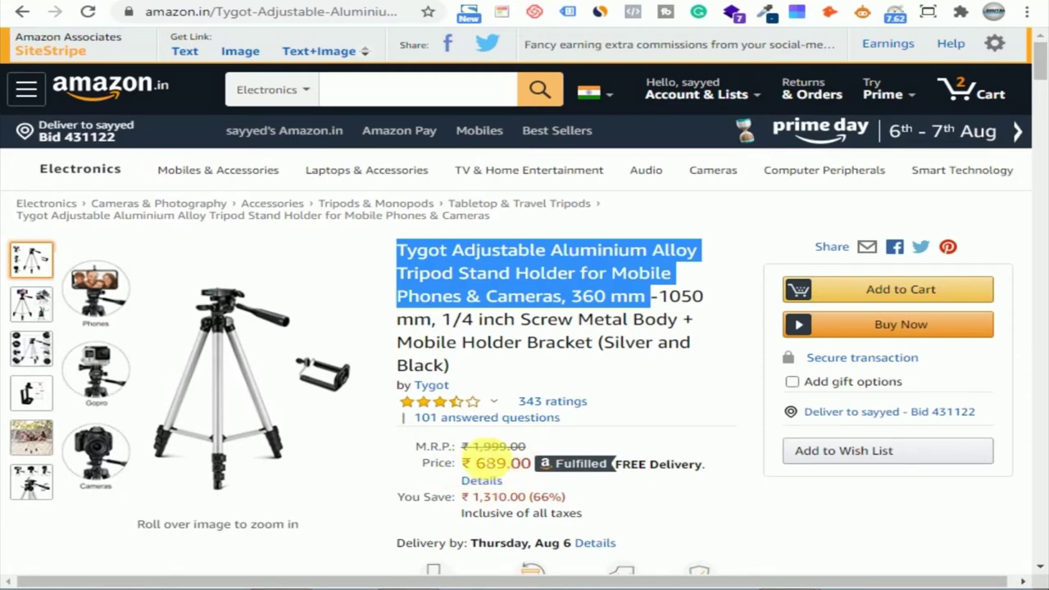
{"action": "left_click", "coordinate": [213, 3]}
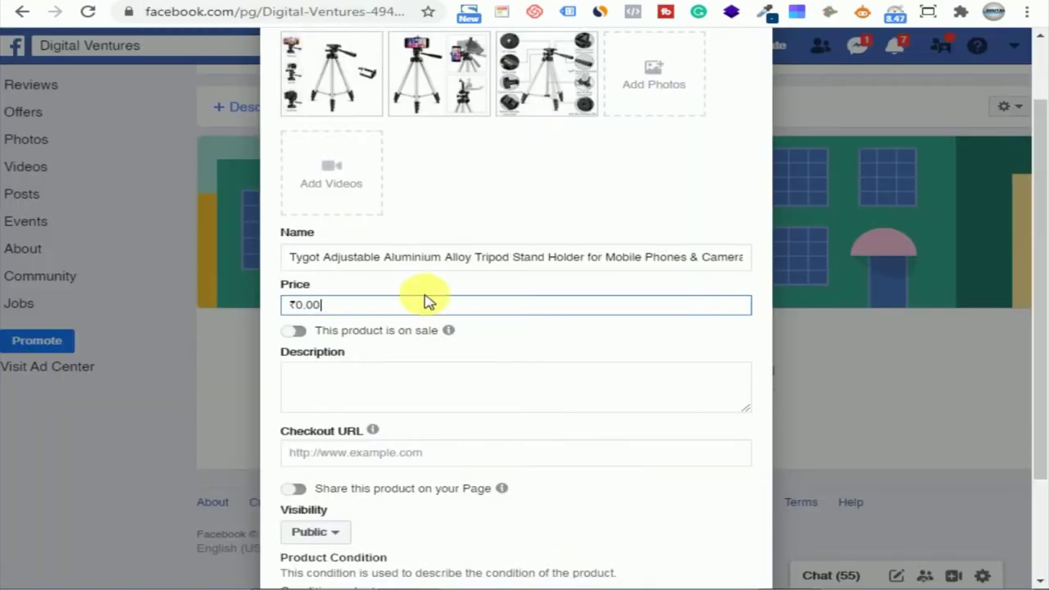
{"action": "key", "text": "BackSpace"}
{"action": "key", "text": "BackSpace"}
{"action": "key", "text": "BackSpace"}
{"action": "key", "text": "BackSpace"}
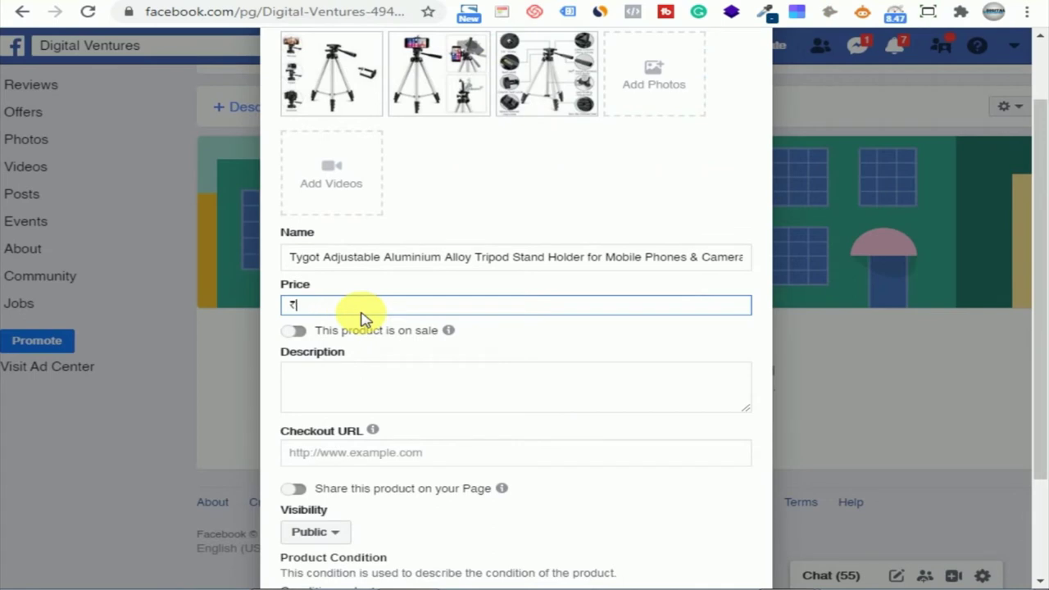
{"action": "type", "text": "689"}
{"action": "left_click", "coordinate": [820, 1]}
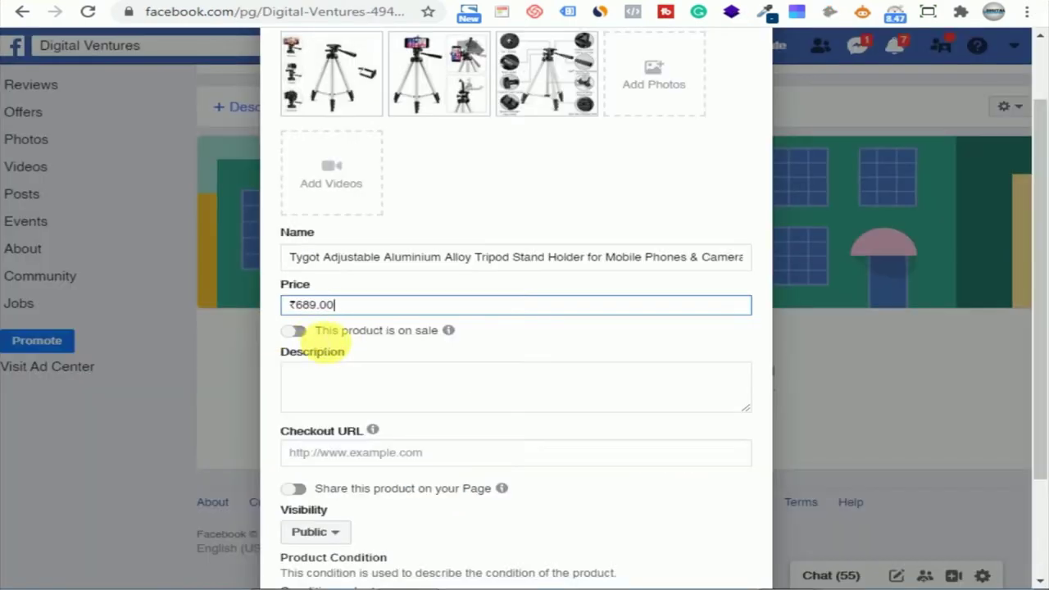
Step: Mark the product as on sale and set its regular price to ₹1,999, the M.R.P. given on the Amazon page
{"action": "left_click", "coordinate": [295, 332]}
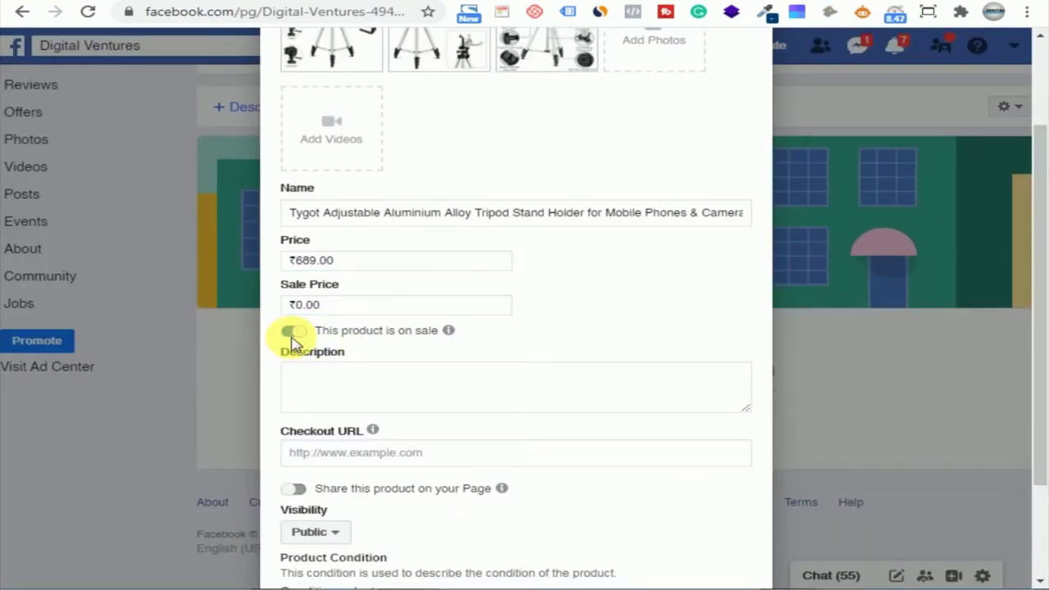
{"action": "left_click", "coordinate": [328, 306]}
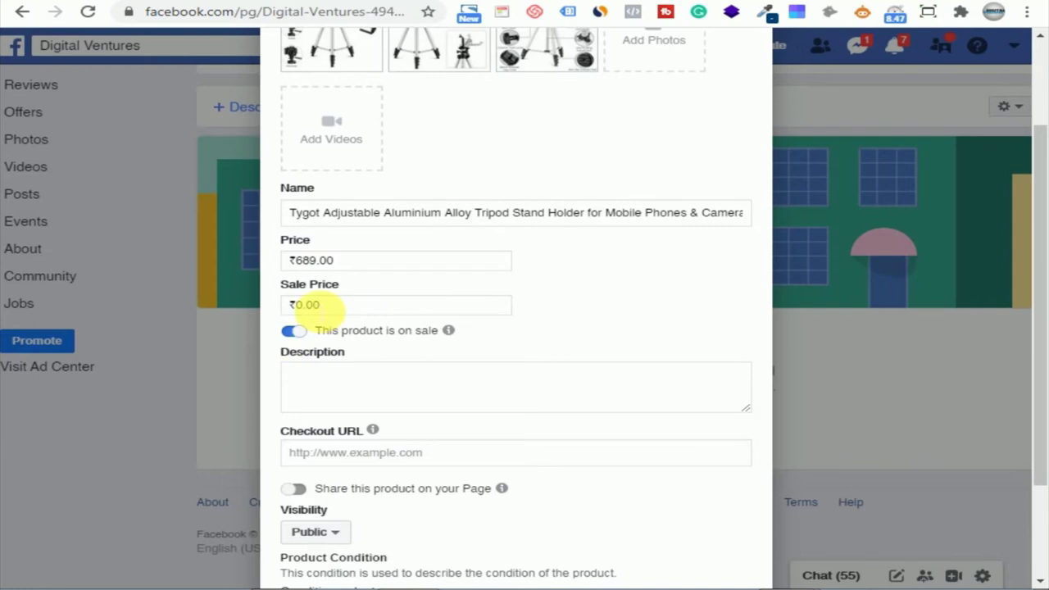
{"action": "key", "text": "shift+Tab"}
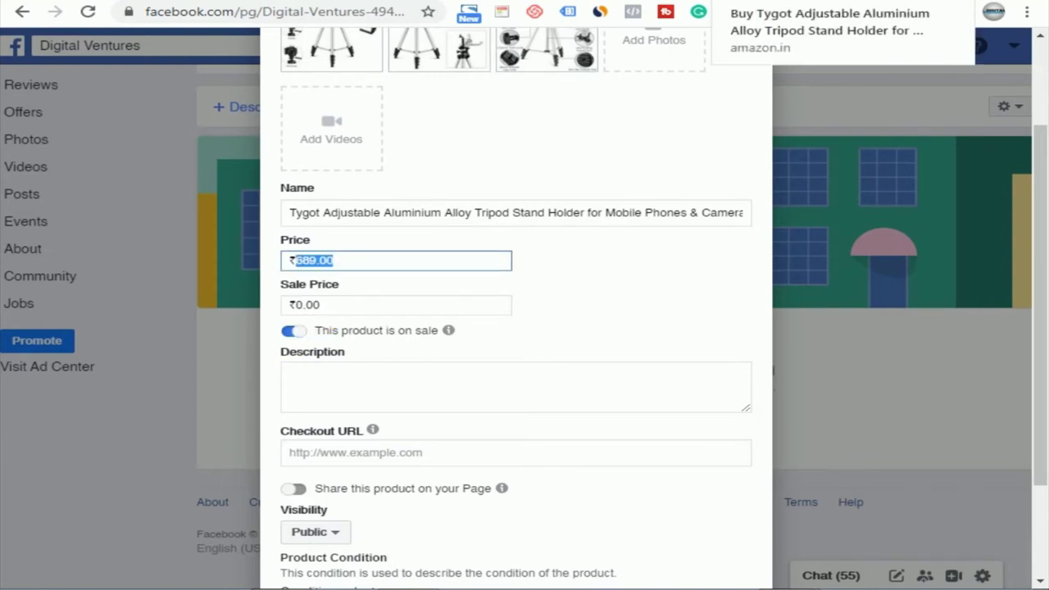
{"action": "key", "text": "ctrl+Tab"}
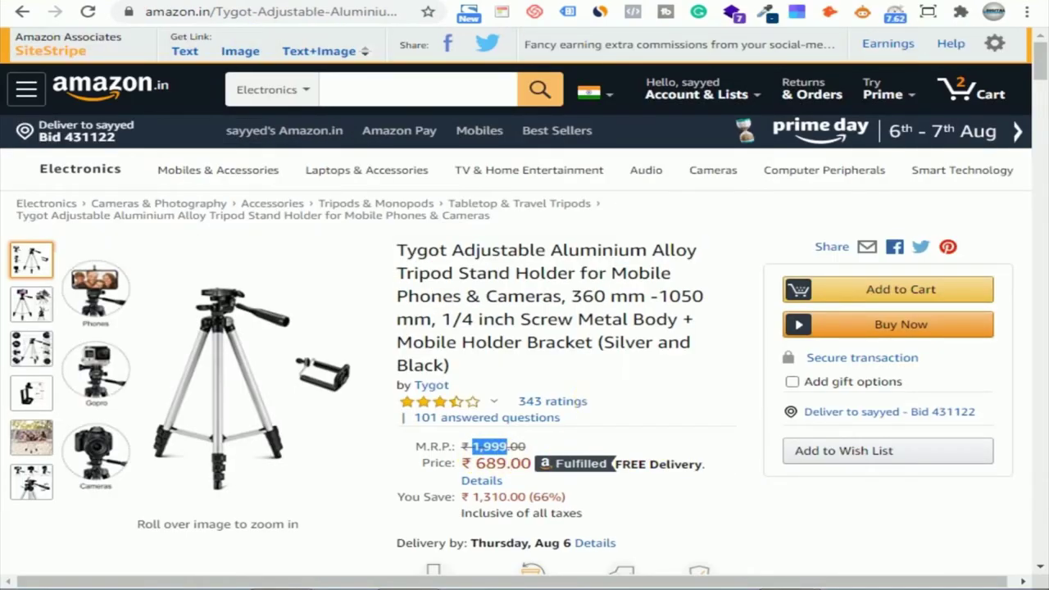
{"action": "key", "text": "ctrl+Tab"}
{"action": "type", "text": "1,999"}
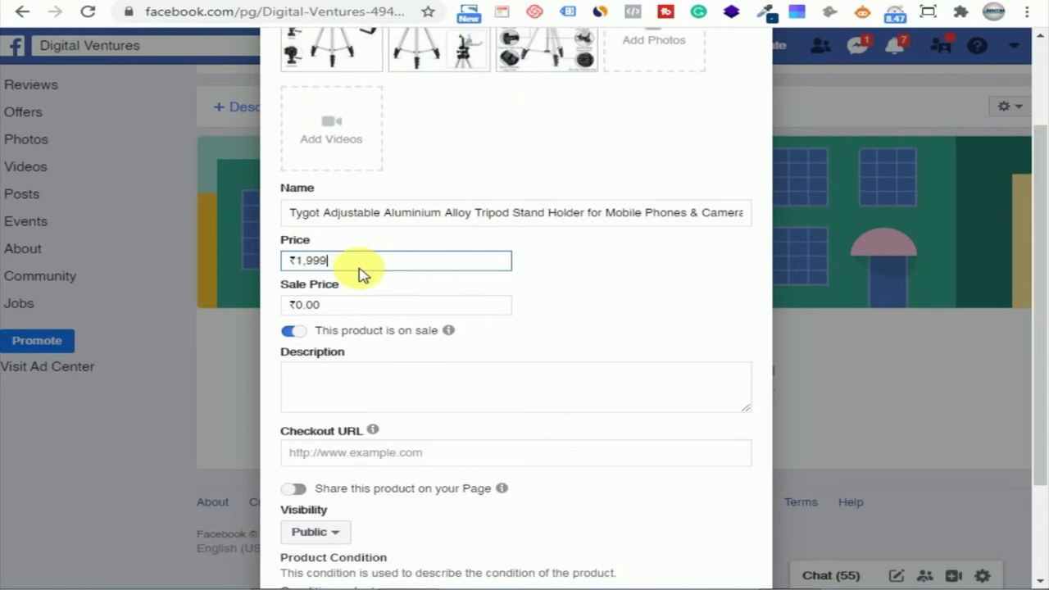
Step: Set the product's sale price to ₹689
{"action": "left_click", "coordinate": [332, 306]}
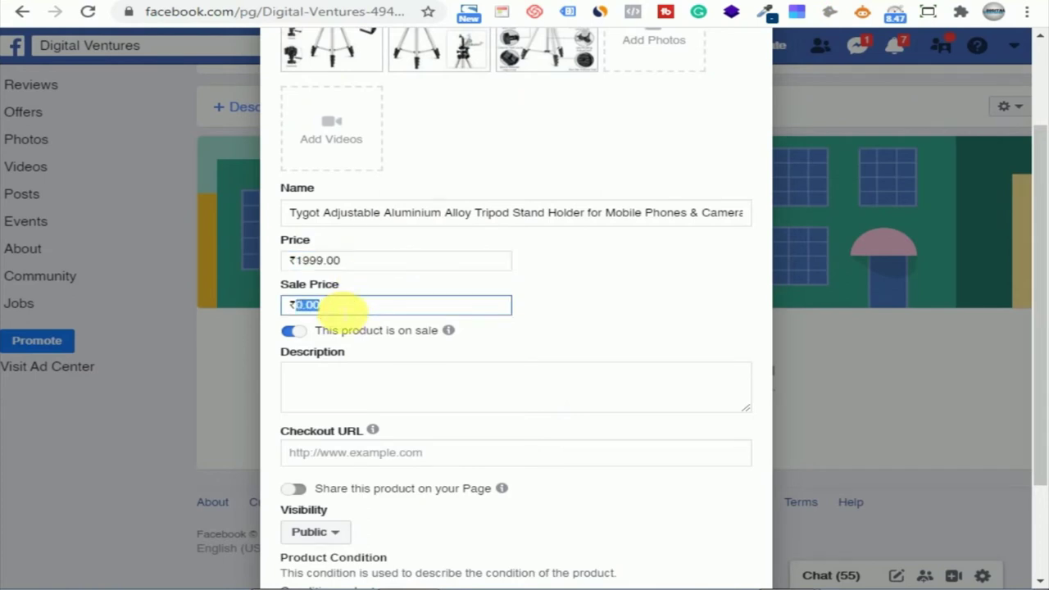
{"action": "type", "text": "689"}
{"action": "left_click", "coordinate": [580, 276]}
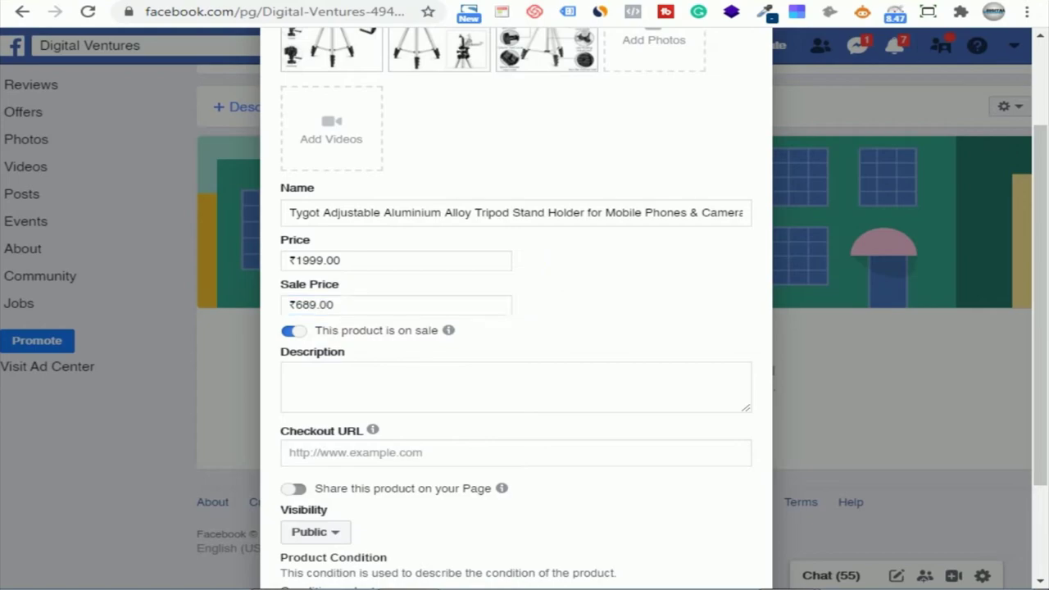
Step: Copy the full product description paragraph from the tripod's Amazon page and paste it as the shop product's description
{"action": "key", "text": "ctrl+Tab"}
{"action": "scroll", "coordinate": [445, 370], "scroll_direction": "down", "scroll_amount": 4}
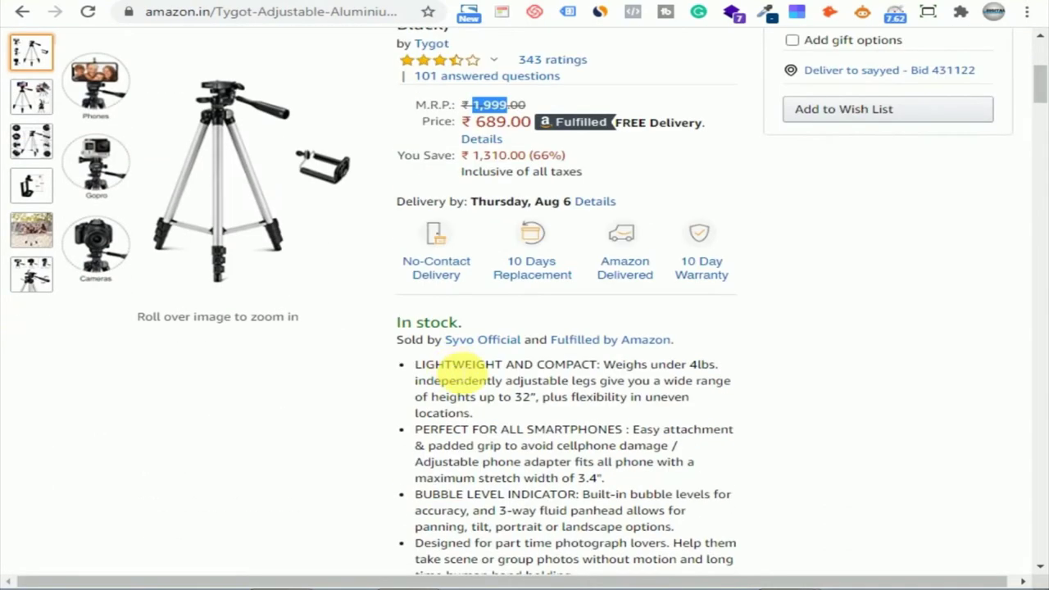
{"action": "scroll", "coordinate": [454, 373], "scroll_direction": "down", "scroll_amount": 10}
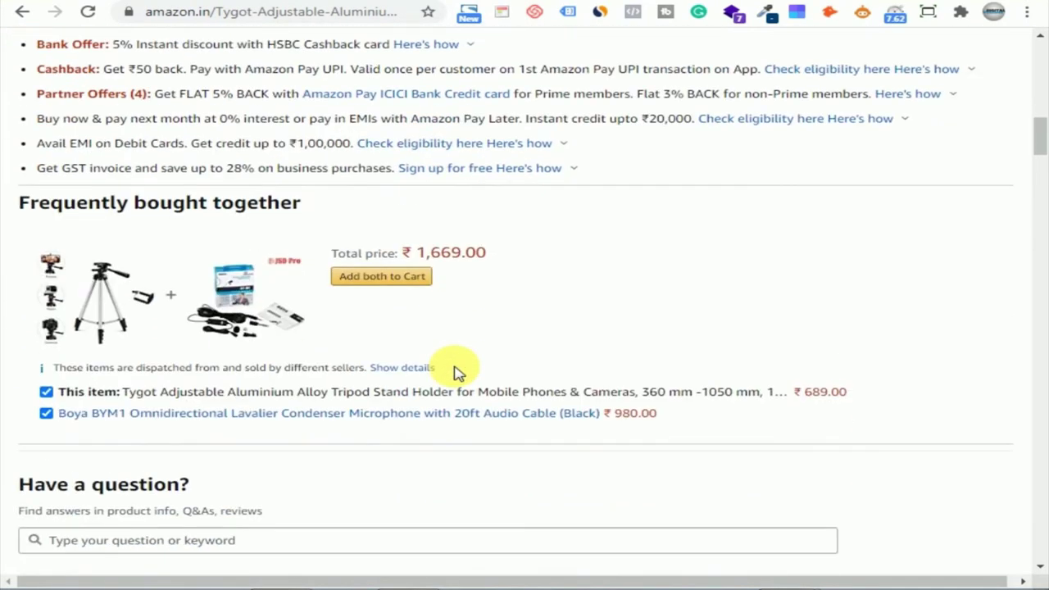
{"action": "scroll", "coordinate": [457, 373], "scroll_direction": "down", "scroll_amount": 9}
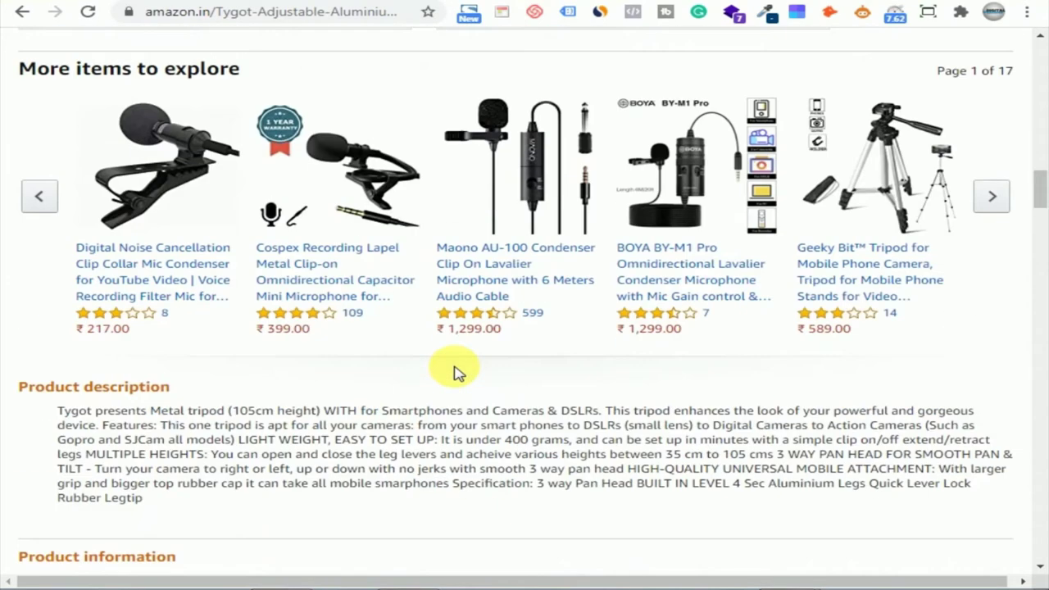
{"action": "triple_click", "coordinate": [57, 414]}
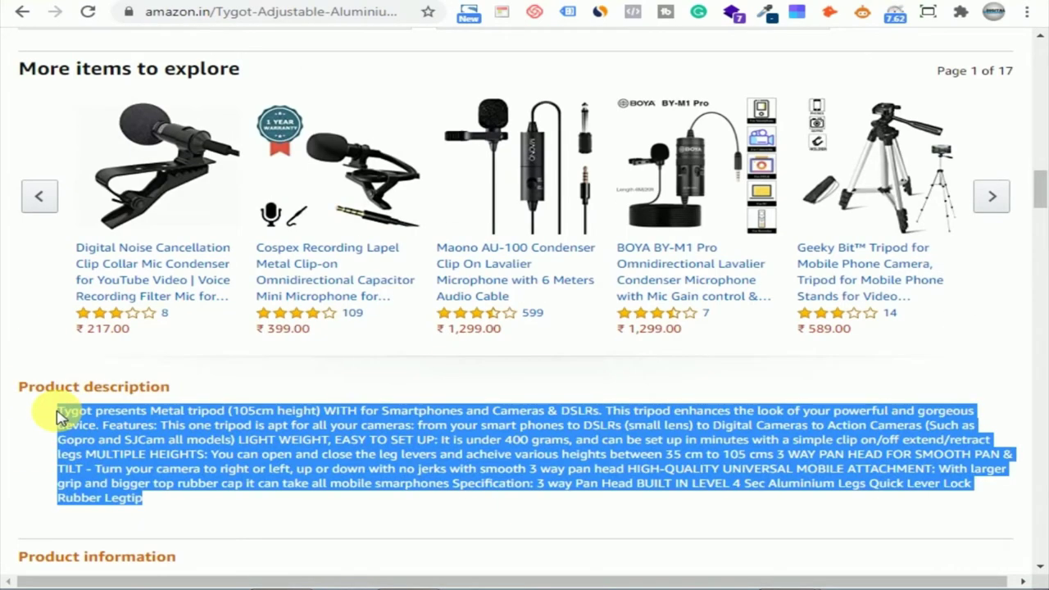
{"action": "key", "text": "ctrl+Tab"}
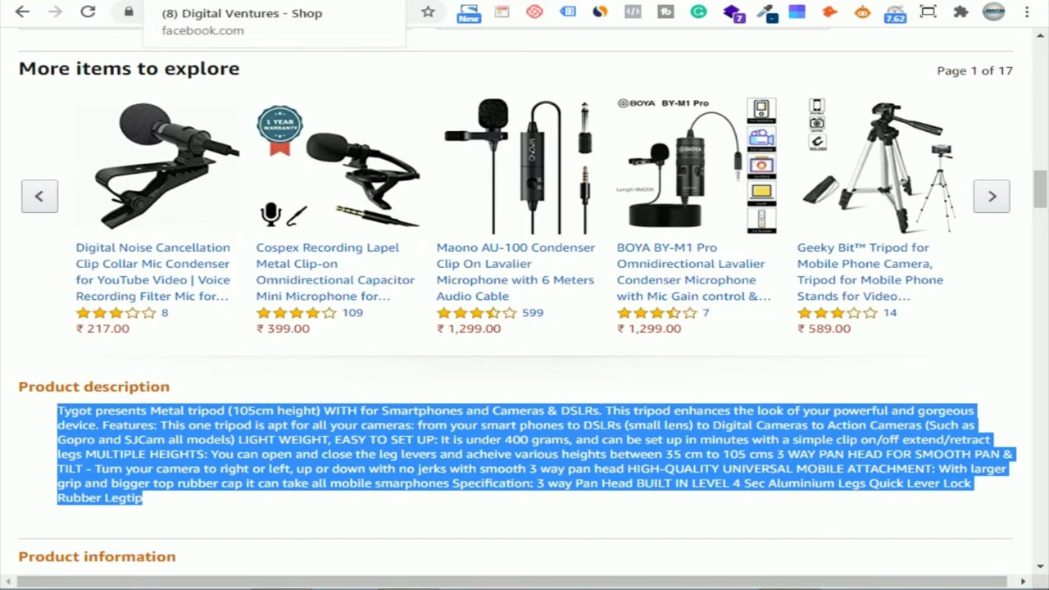
{"action": "left_click", "coordinate": [339, 371]}
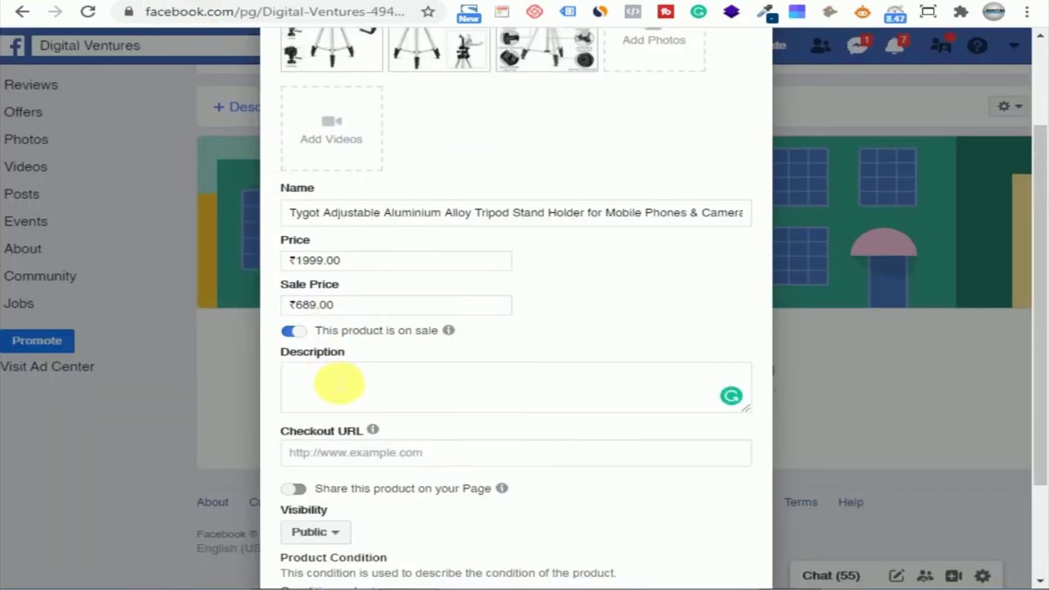
{"action": "key", "text": "ctrl+v"}
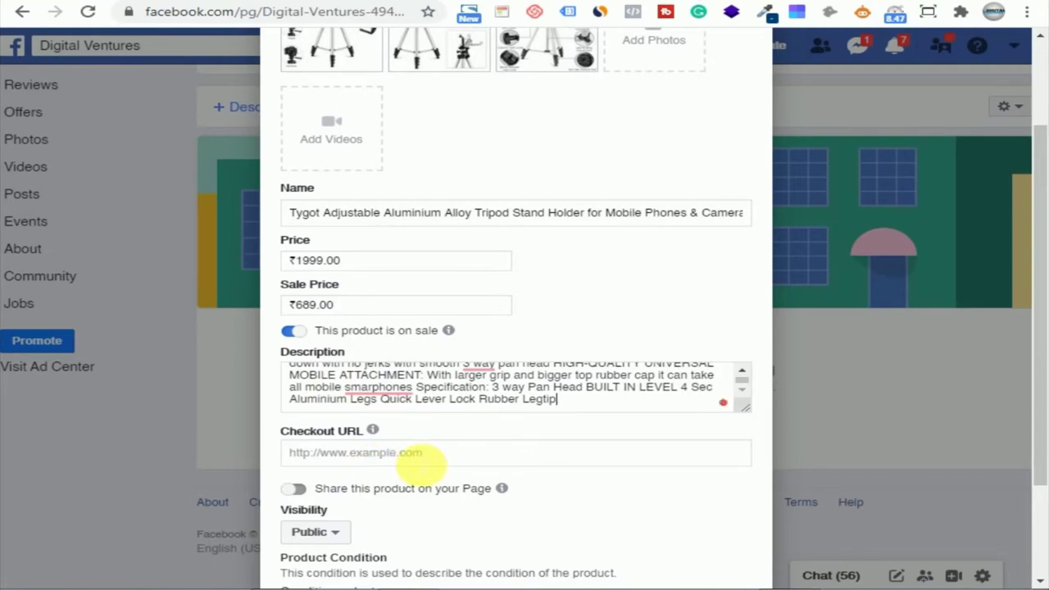
Step: Generate a short SiteStripe text affiliate link for the tripod on its Amazon page
{"action": "key", "text": "ctrl+shift+Tab"}
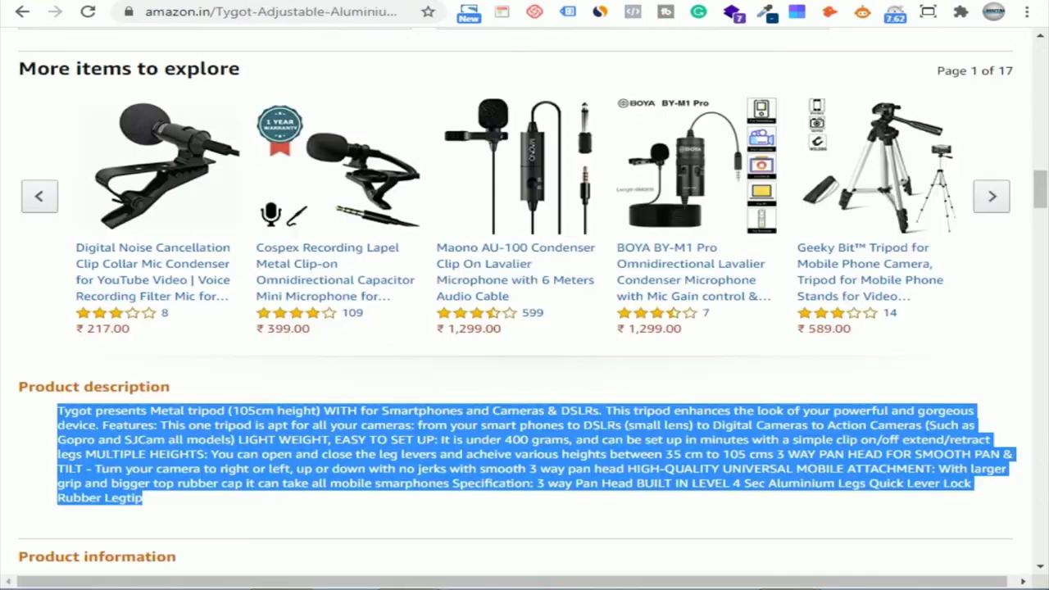
{"action": "scroll", "coordinate": [635, 397], "scroll_direction": "up", "scroll_amount": 3}
{"action": "scroll", "coordinate": [635, 397], "scroll_direction": "up", "scroll_amount": 15}
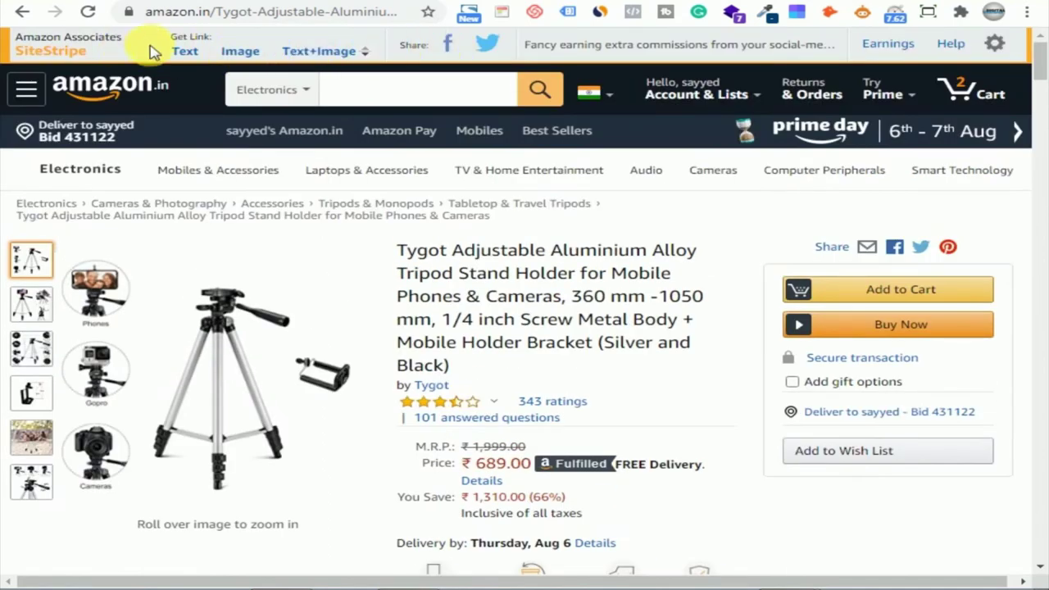
{"action": "left_click", "coordinate": [197, 54]}
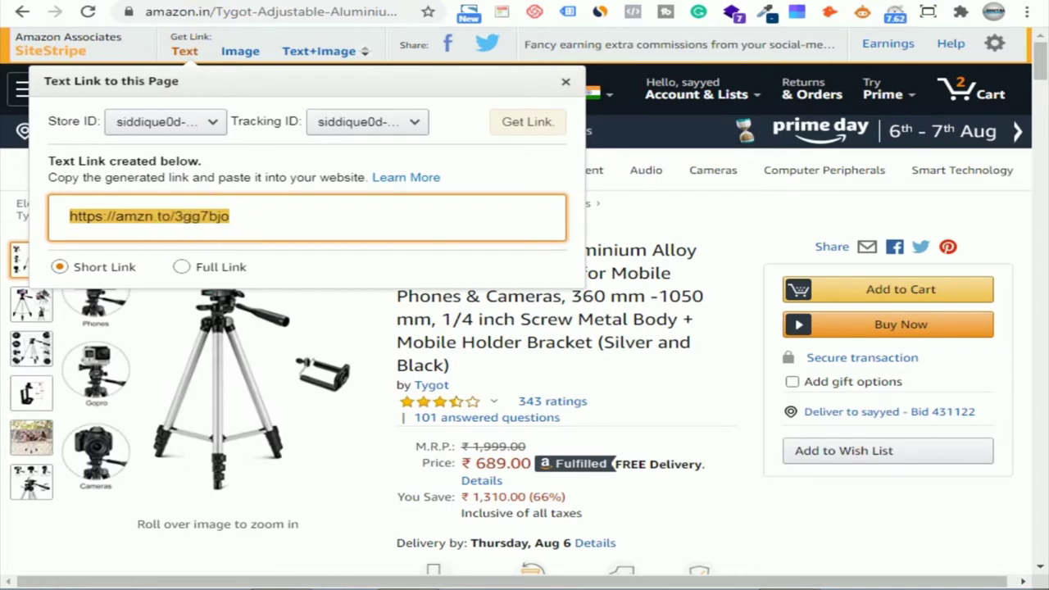
{"action": "key", "text": "ctrl+Tab"}
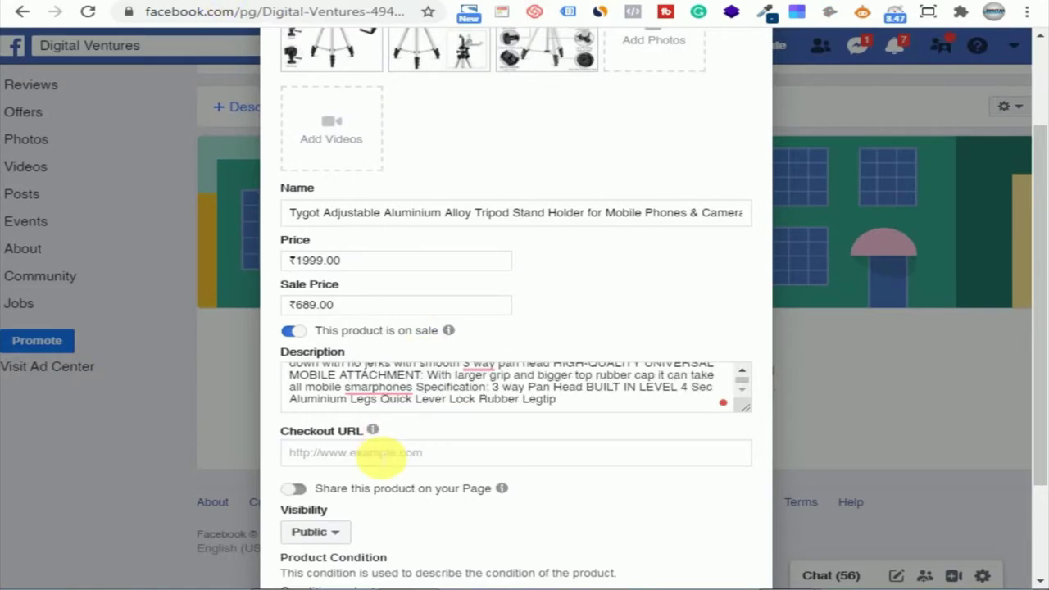
{"action": "left_click", "coordinate": [322, 452]}
{"action": "type", "text": "https://amzn.to/3gg7bjo"}
Step: Turn on sharing of the product on the Page and keep its visibility set to Public
{"action": "scroll", "coordinate": [368, 442], "scroll_direction": "down", "scroll_amount": 2}
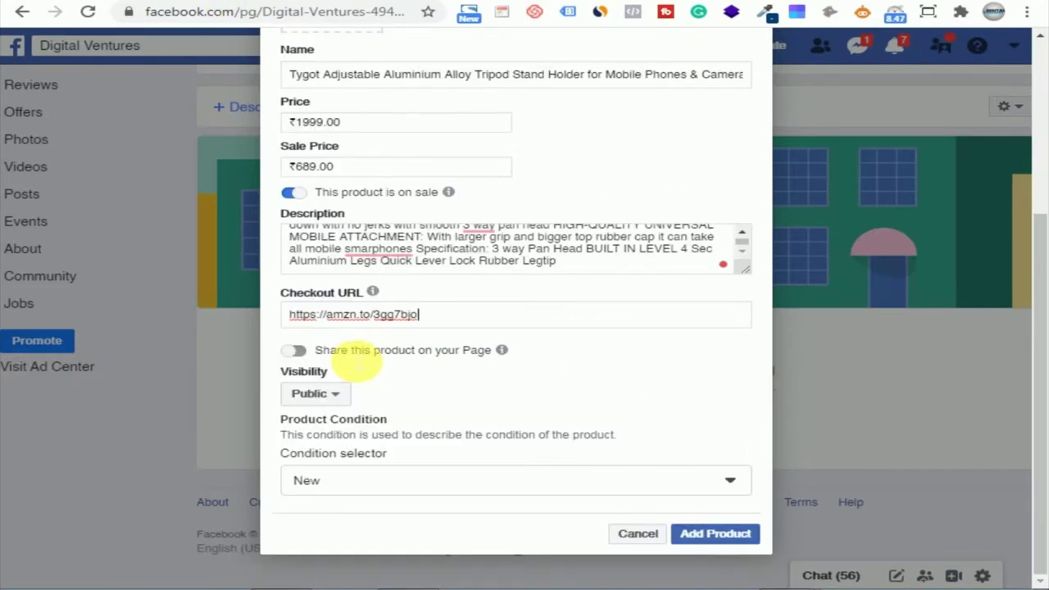
{"action": "left_click", "coordinate": [295, 353]}
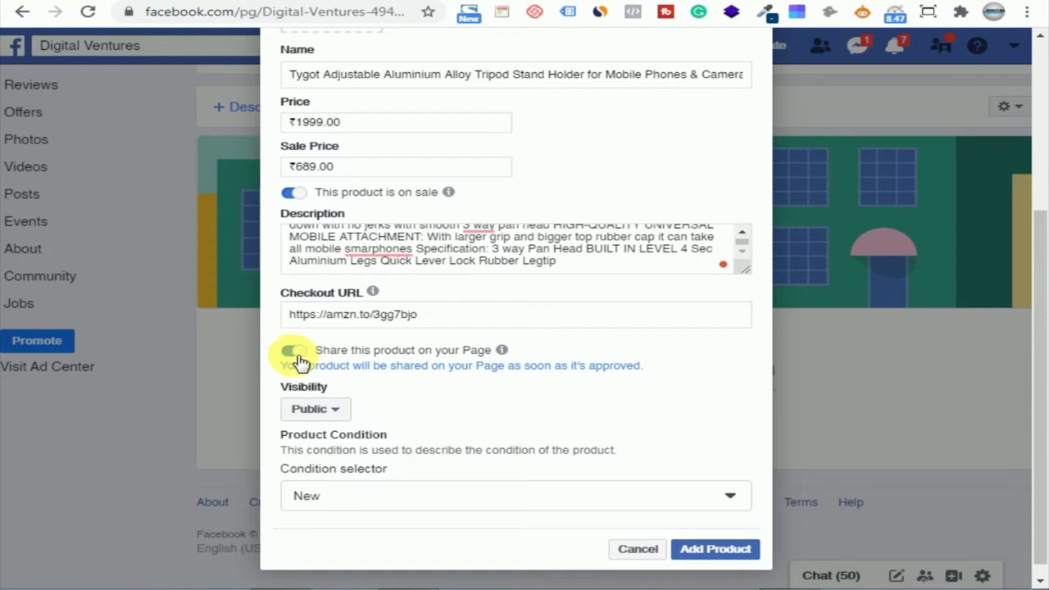
{"action": "left_click", "coordinate": [319, 412]}
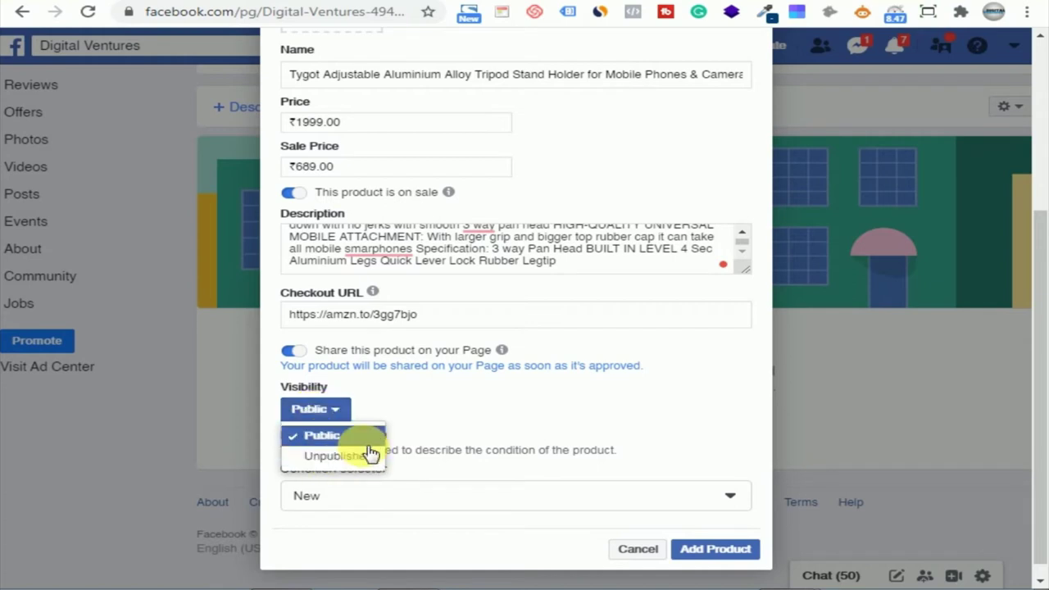
{"action": "left_click", "coordinate": [419, 415]}
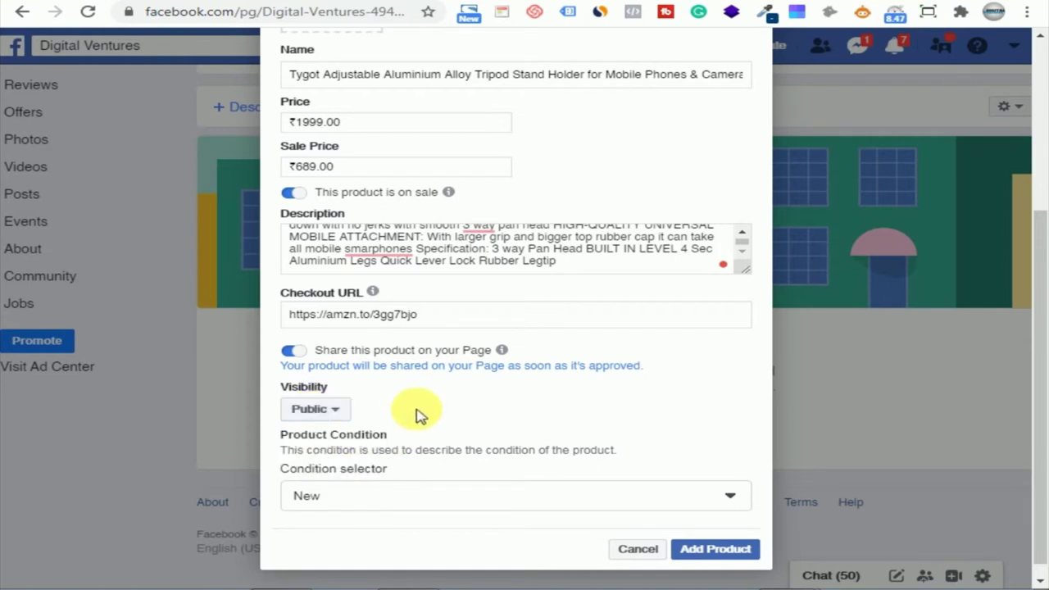
Step: Keep the product condition as New, add the product to the shop and dismiss the confirmation
{"action": "scroll", "coordinate": [418, 416], "scroll_direction": "down", "scroll_amount": 1}
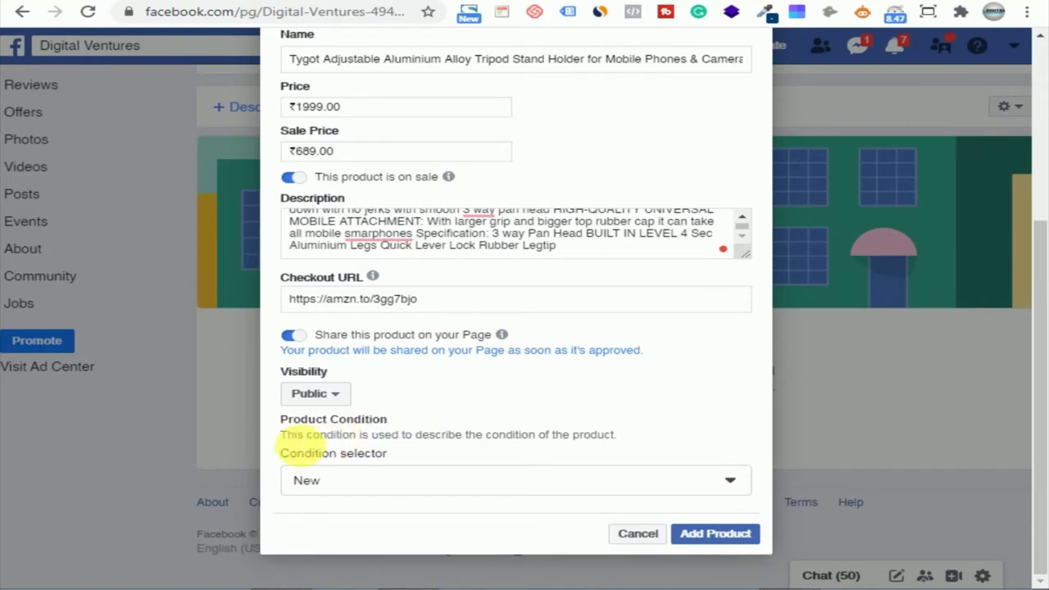
{"action": "left_click", "coordinate": [392, 483]}
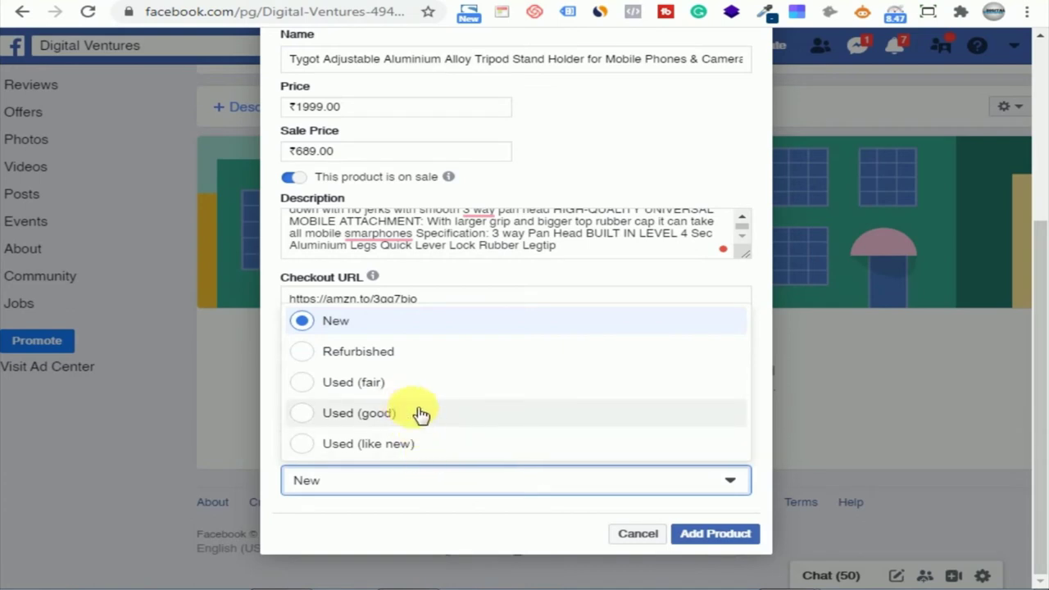
{"action": "left_click", "coordinate": [330, 337]}
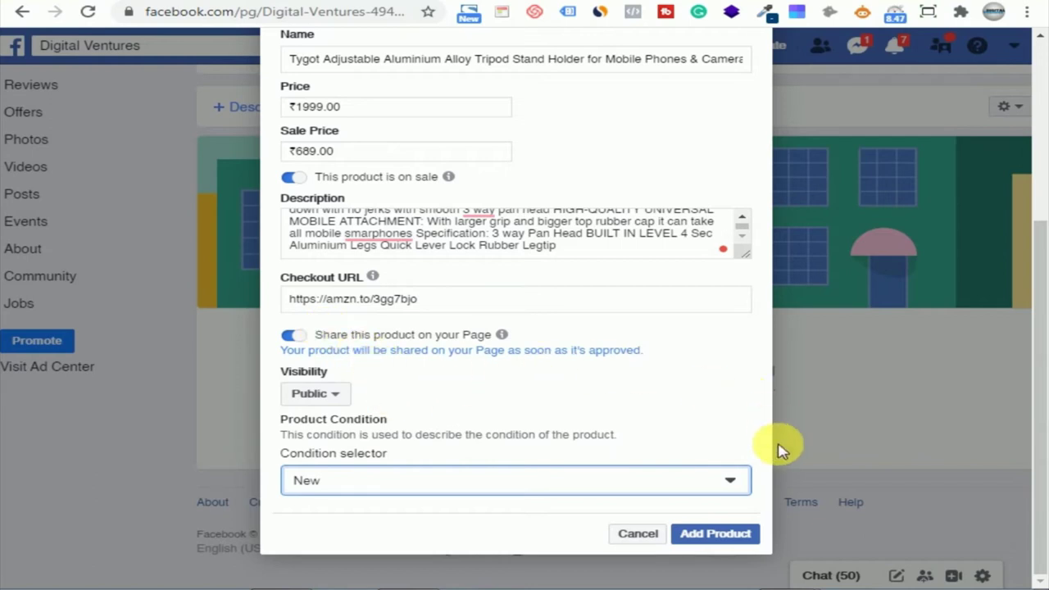
{"action": "left_click", "coordinate": [711, 536]}
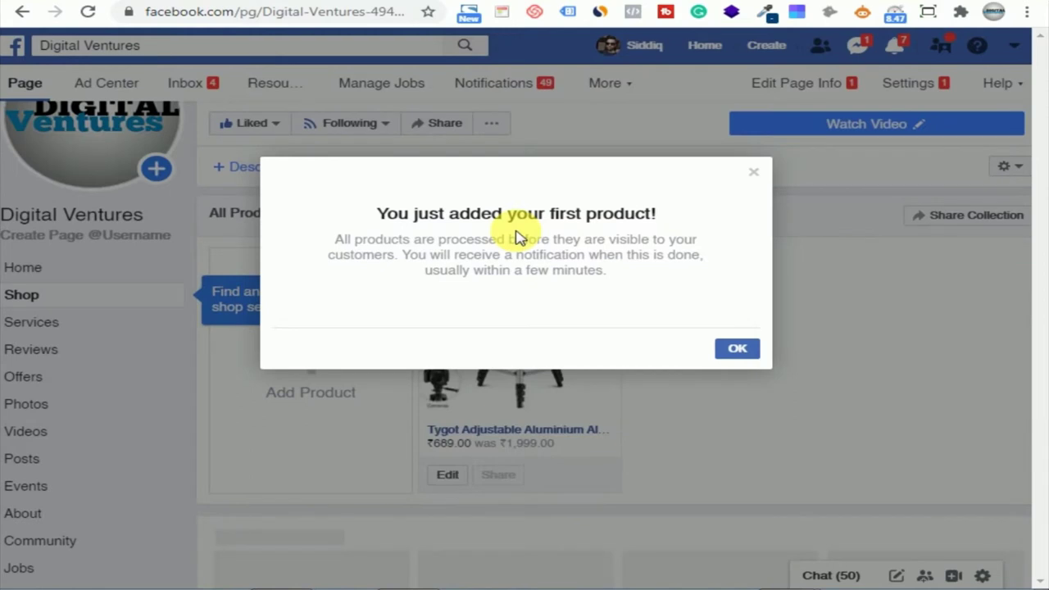
{"action": "left_click", "coordinate": [740, 351]}
Step: Open the tripod's listing in the shop and look through its product photos
{"action": "scroll", "coordinate": [799, 316], "scroll_direction": "down", "scroll_amount": 1}
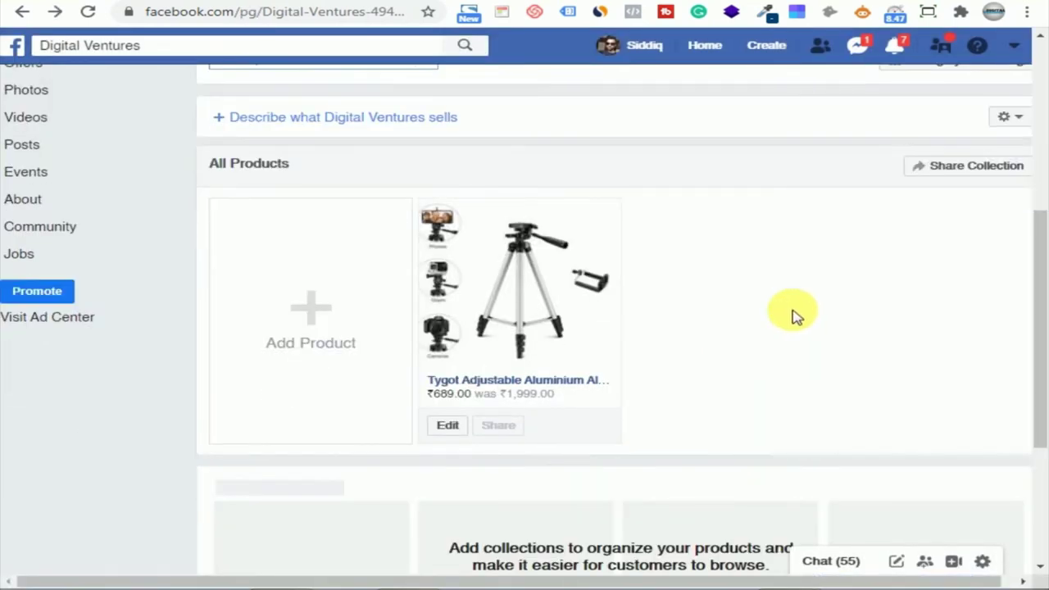
{"action": "left_click", "coordinate": [525, 320]}
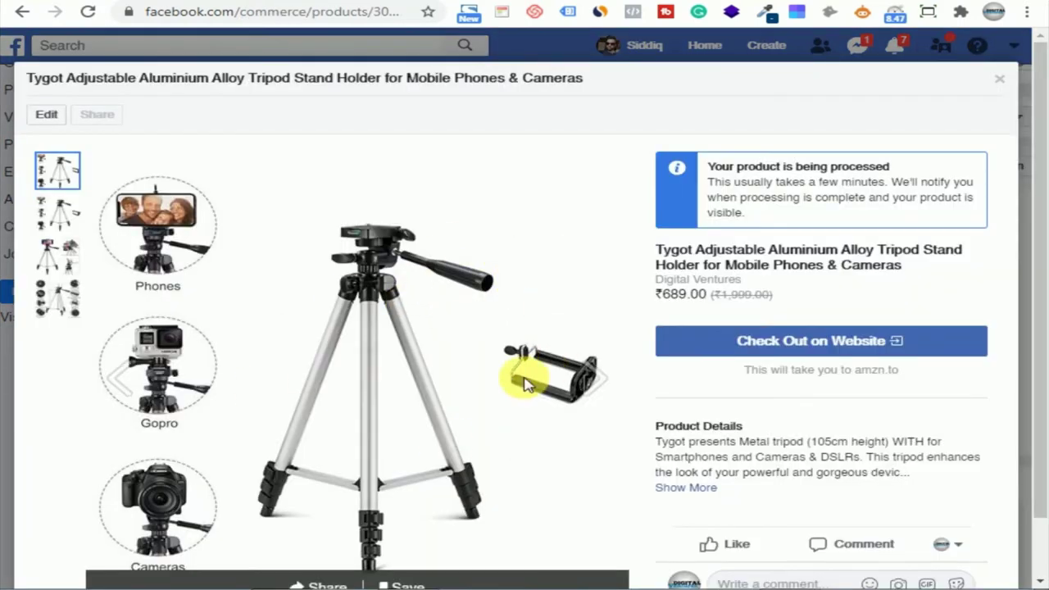
{"action": "scroll", "coordinate": [395, 369], "scroll_direction": "down", "scroll_amount": 1}
{"action": "scroll", "coordinate": [394, 369], "scroll_direction": "up", "scroll_amount": 1}
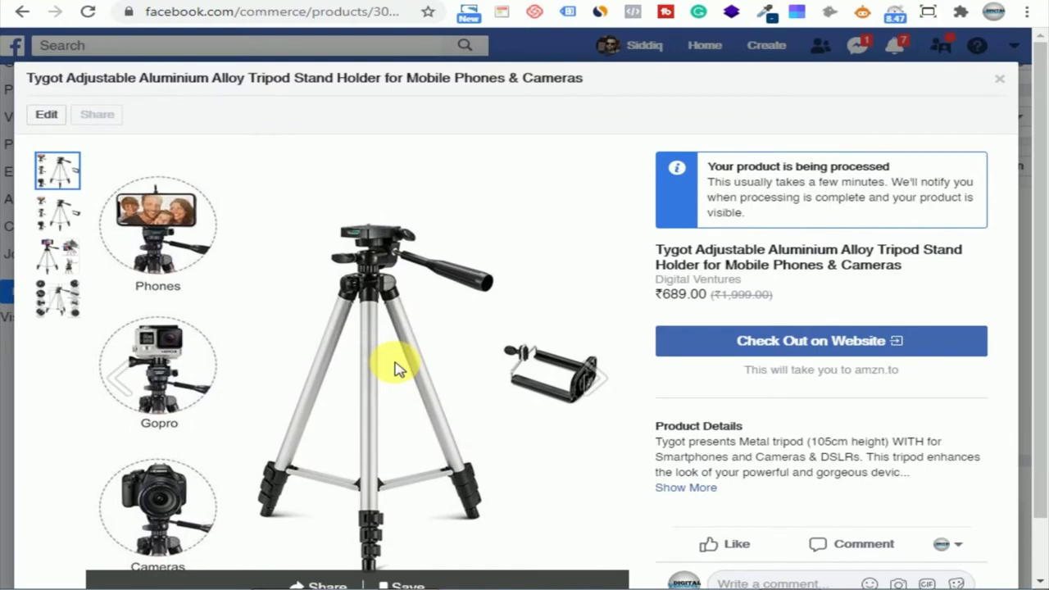
{"action": "scroll", "coordinate": [508, 337], "scroll_direction": "down", "scroll_amount": 1}
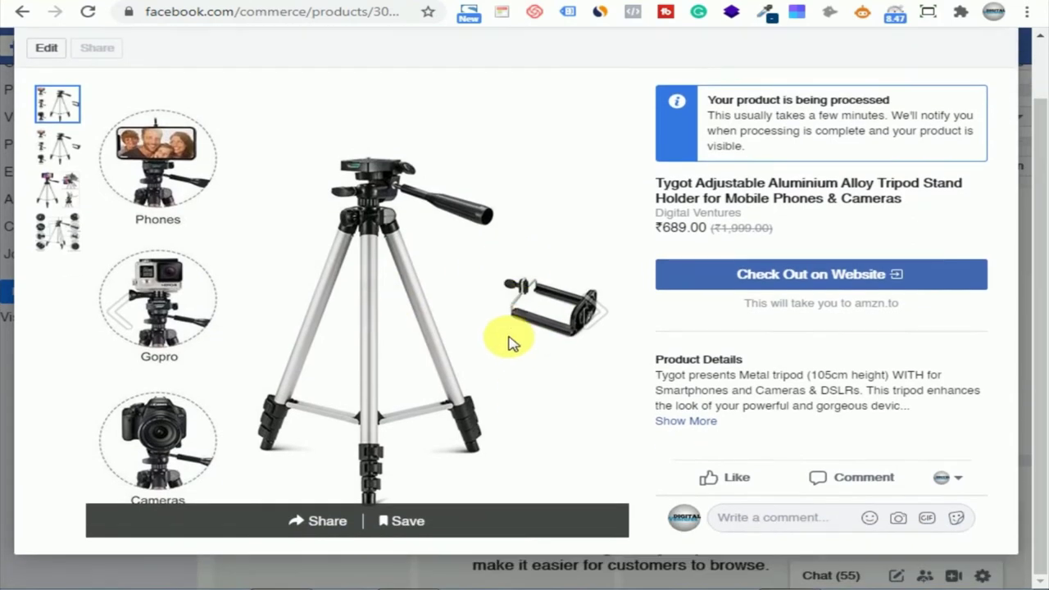
{"action": "left_click", "coordinate": [51, 147]}
{"action": "left_click", "coordinate": [57, 187]}
{"action": "left_click", "coordinate": [57, 228]}
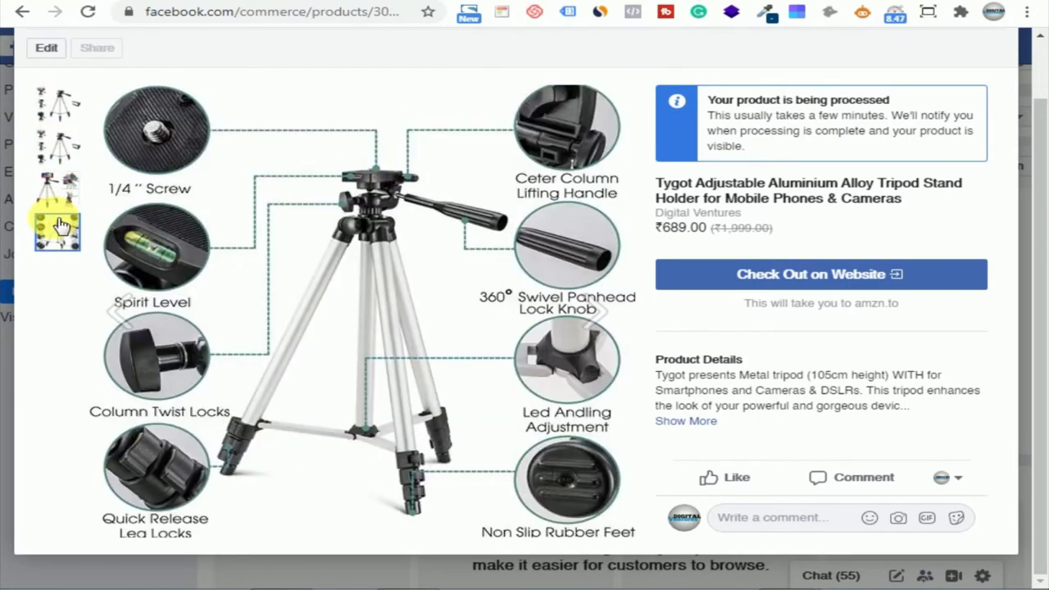
Step: Test the listing's website checkout link, then return to the shop and close the listing
{"action": "left_click", "coordinate": [852, 283]}
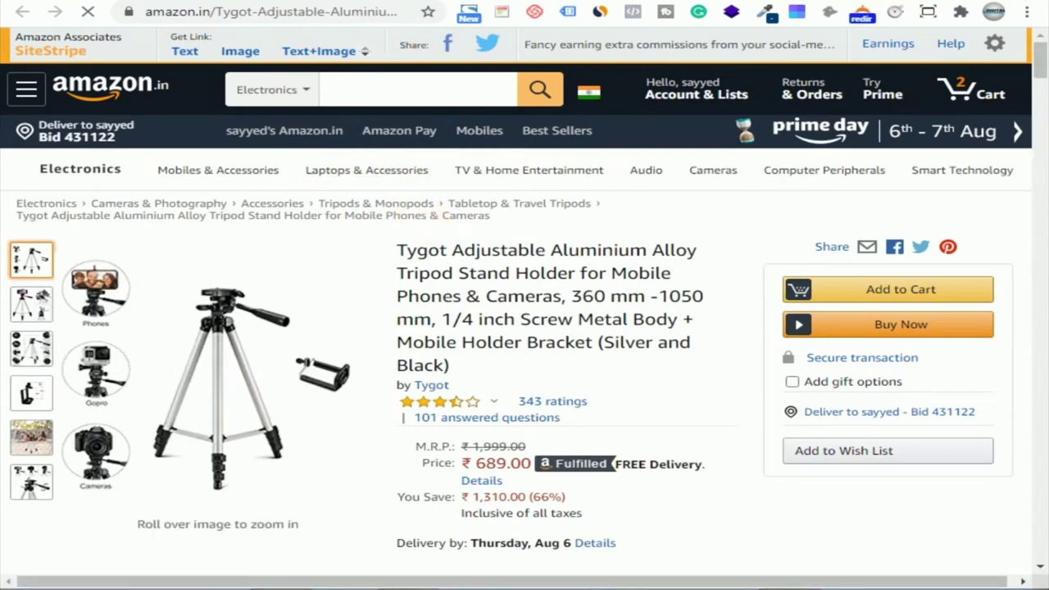
{"action": "key", "text": "ctrl+w"}
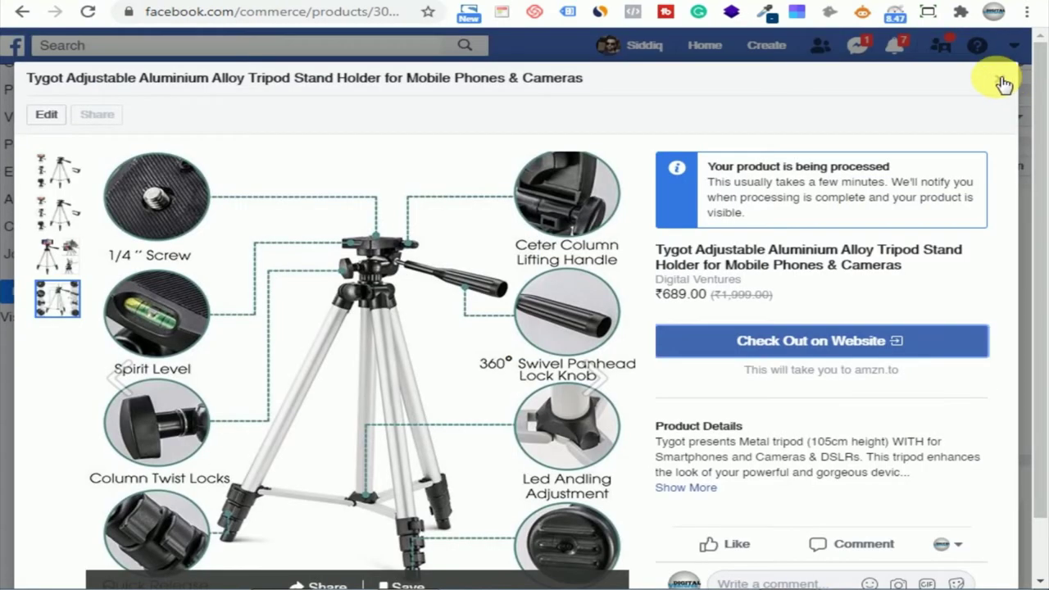
{"action": "left_click", "coordinate": [1002, 83]}
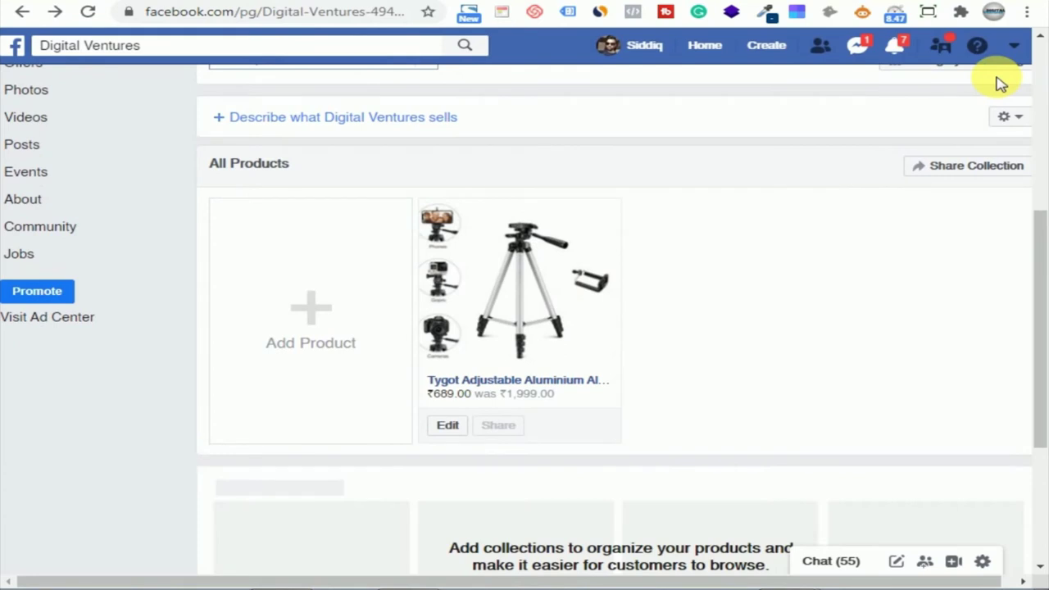
Step: Share the product collection as a post on the Digital Ventures Page with the text "get 66% save now"
{"action": "left_click", "coordinate": [957, 170]}
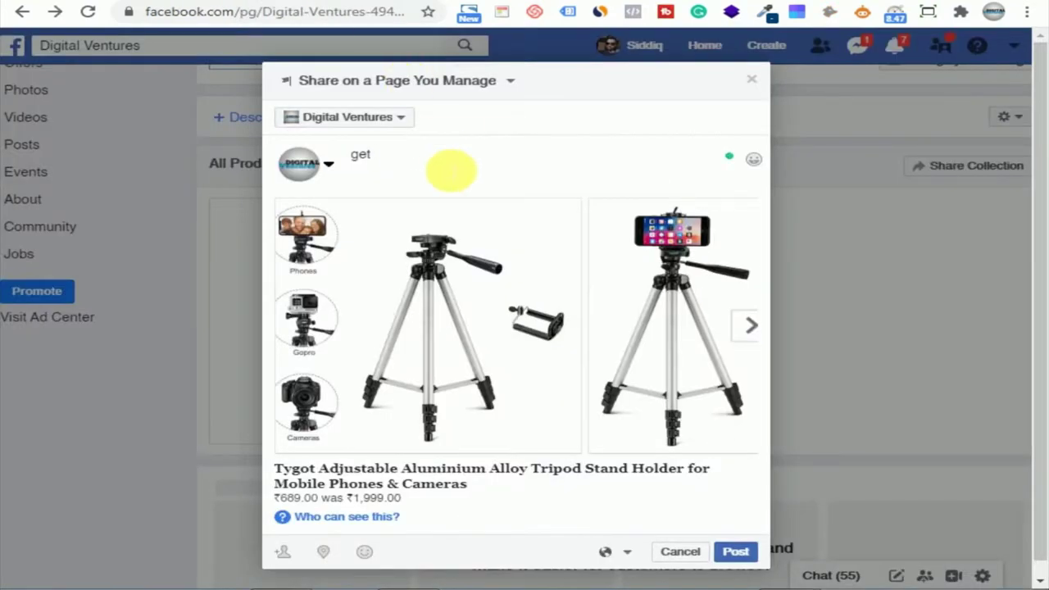
{"action": "type", "text": "66% save now"}
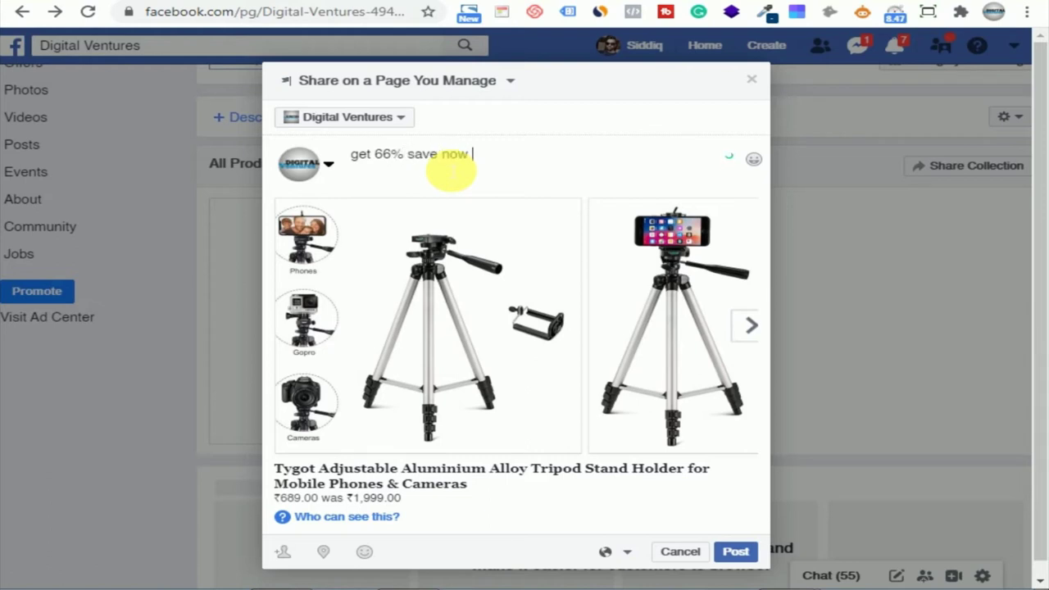
{"action": "left_click", "coordinate": [734, 552]}
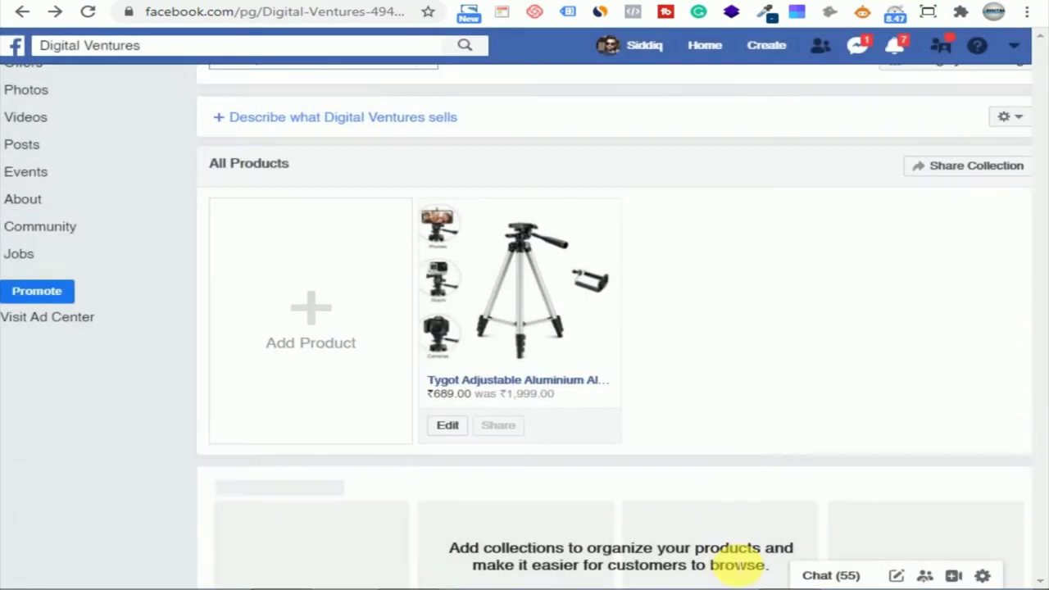
Step: Open the Page's home and find the shared tripod post among its posts
{"action": "scroll", "coordinate": [777, 312], "scroll_direction": "up", "scroll_amount": 5}
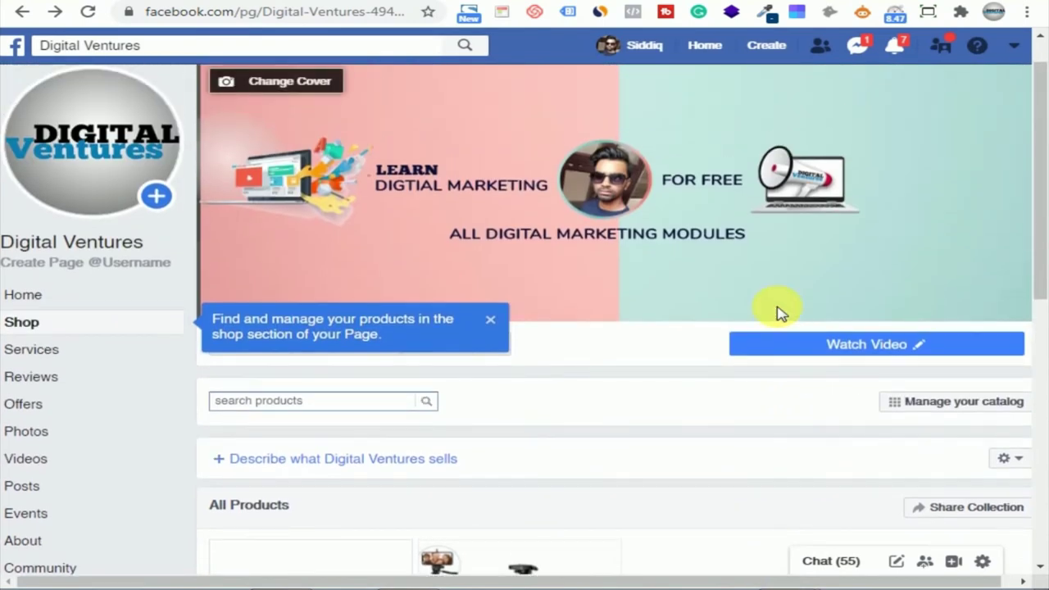
{"action": "scroll", "coordinate": [569, 356], "scroll_direction": "down", "scroll_amount": 2}
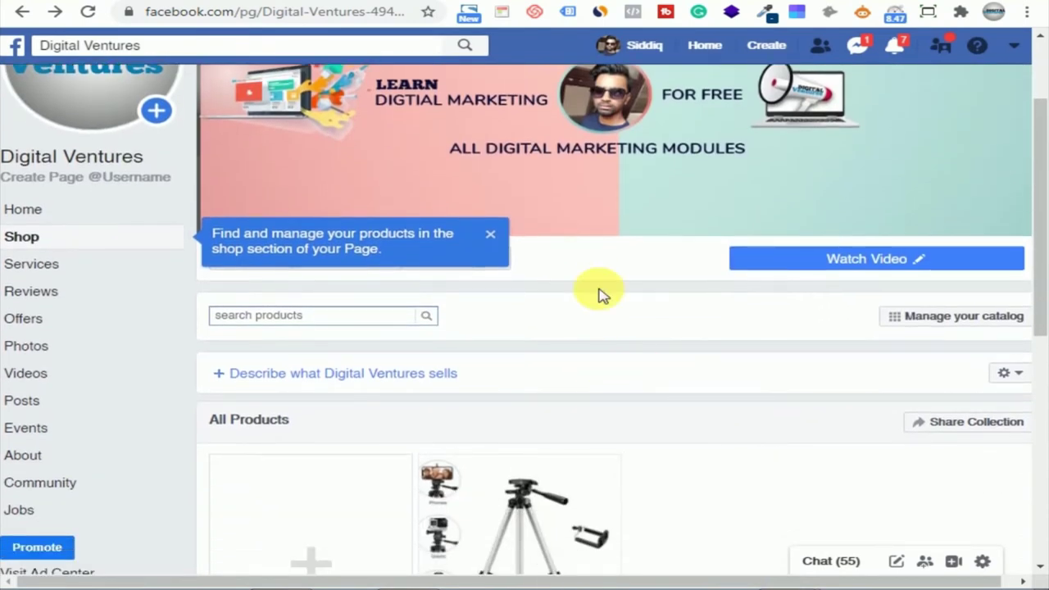
{"action": "left_click", "coordinate": [37, 220]}
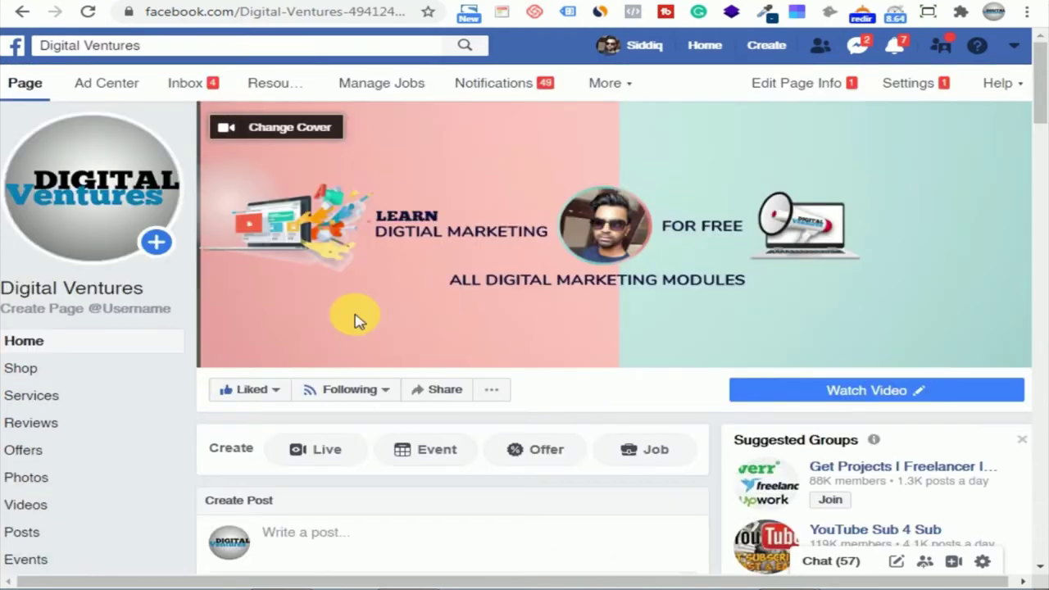
{"action": "scroll", "coordinate": [352, 315], "scroll_direction": "down", "scroll_amount": 10}
{"action": "scroll", "coordinate": [352, 316], "scroll_direction": "down", "scroll_amount": 4}
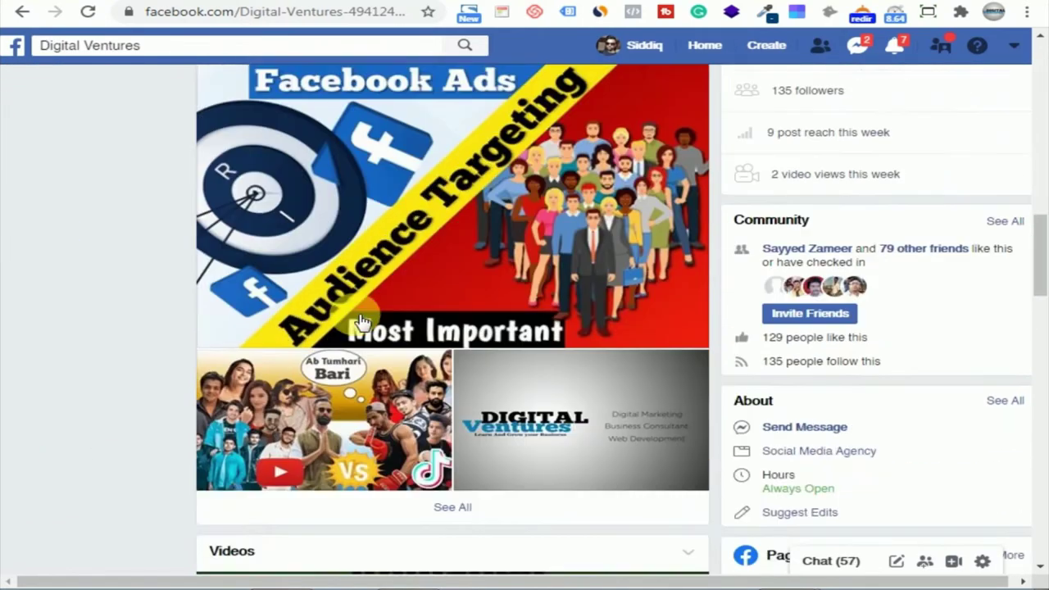
{"action": "scroll", "coordinate": [363, 322], "scroll_direction": "down", "scroll_amount": 10}
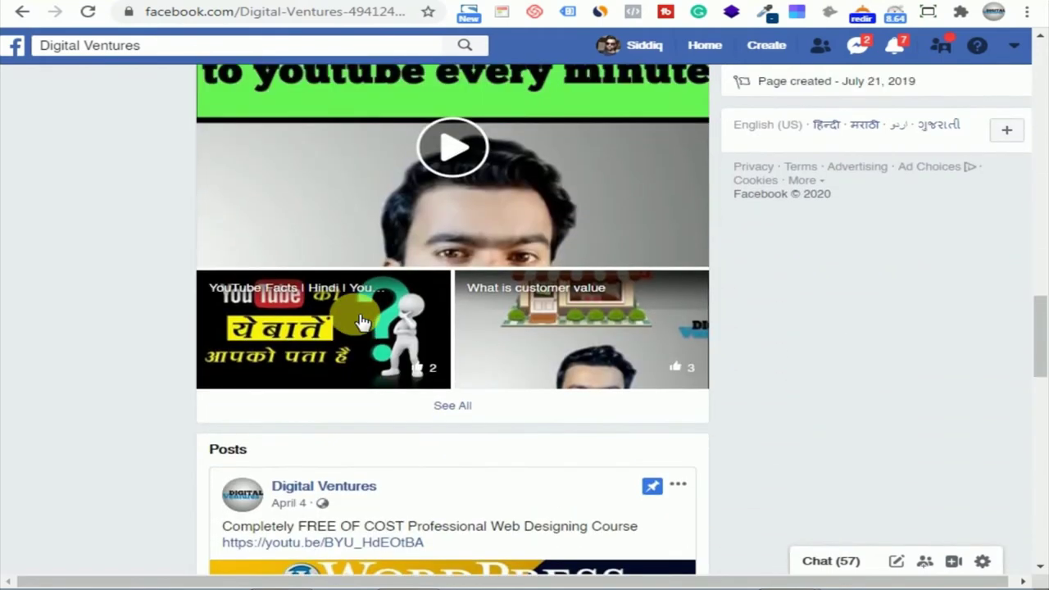
{"action": "scroll", "coordinate": [363, 322], "scroll_direction": "down", "scroll_amount": 2}
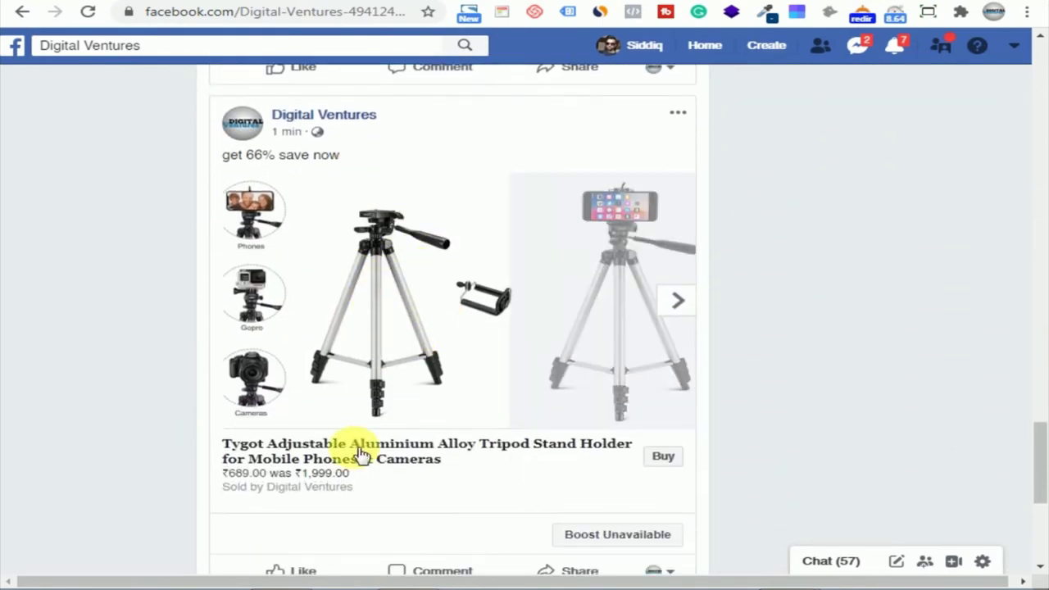
Step: Browse the photos in the tripod post and check the product listing that its Buy option opens
{"action": "left_click", "coordinate": [678, 304]}
{"action": "left_click", "coordinate": [680, 308]}
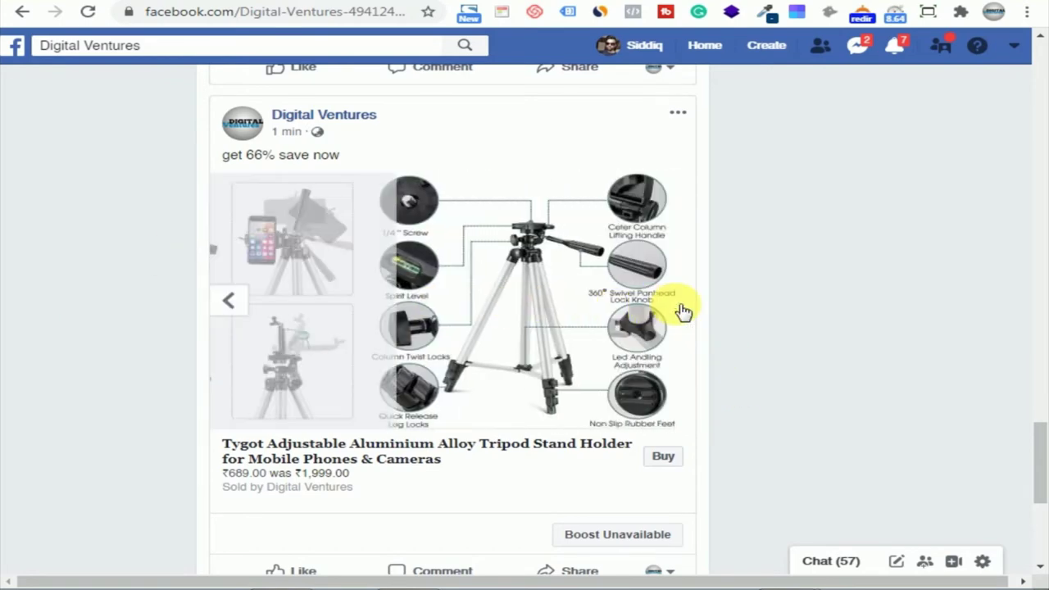
{"action": "scroll", "coordinate": [682, 311], "scroll_direction": "down", "scroll_amount": 1}
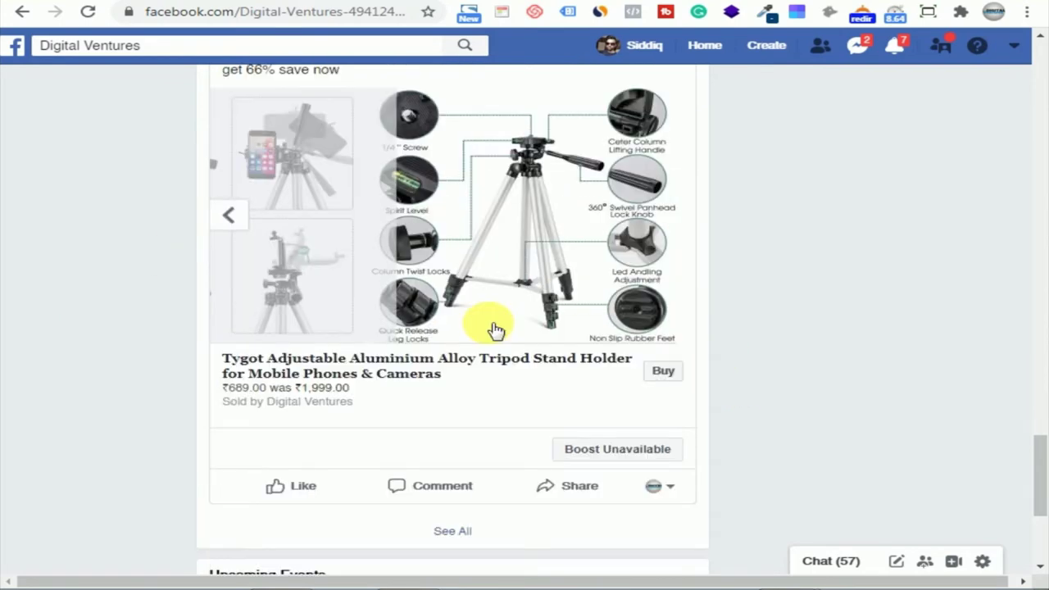
{"action": "left_click", "coordinate": [664, 373]}
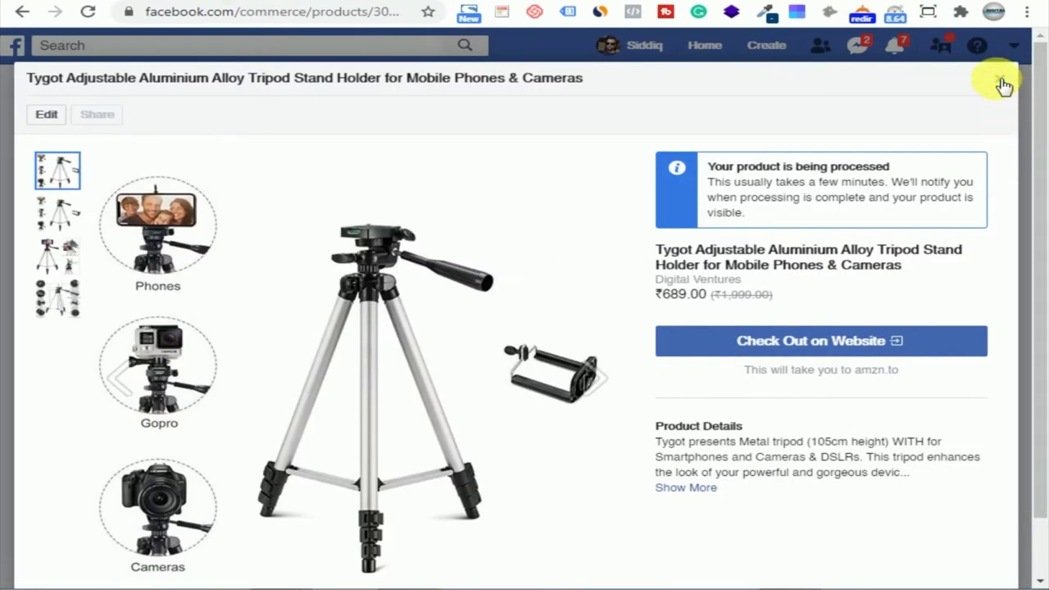
{"action": "left_click", "coordinate": [1000, 81]}
{"action": "scroll", "coordinate": [755, 345], "scroll_direction": "up", "scroll_amount": 1}
{"action": "scroll", "coordinate": [755, 345], "scroll_direction": "up", "scroll_amount": 2}
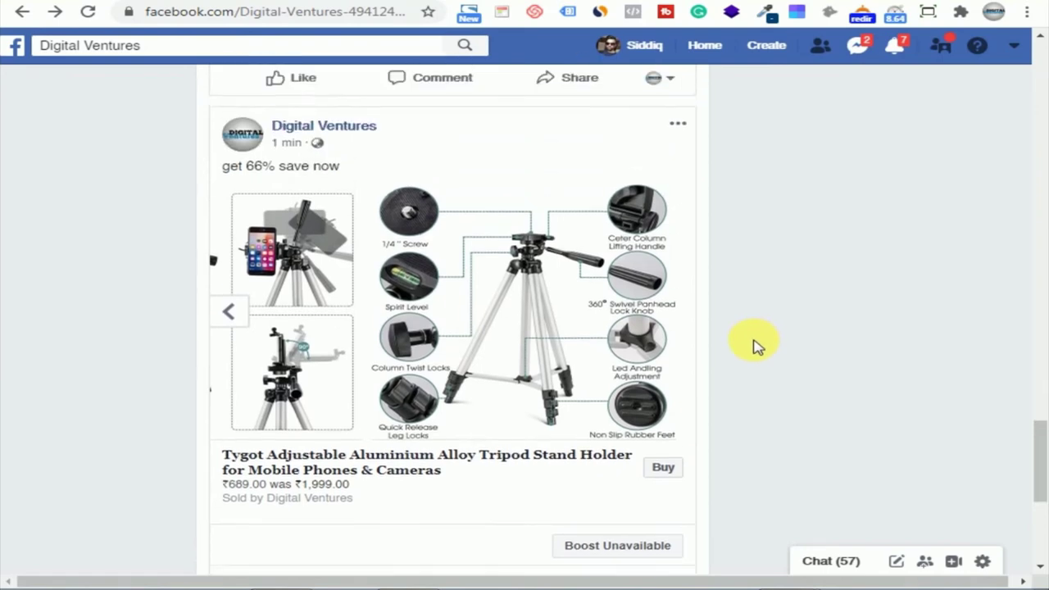
{"action": "scroll", "coordinate": [755, 346], "scroll_direction": "down", "scroll_amount": 2}
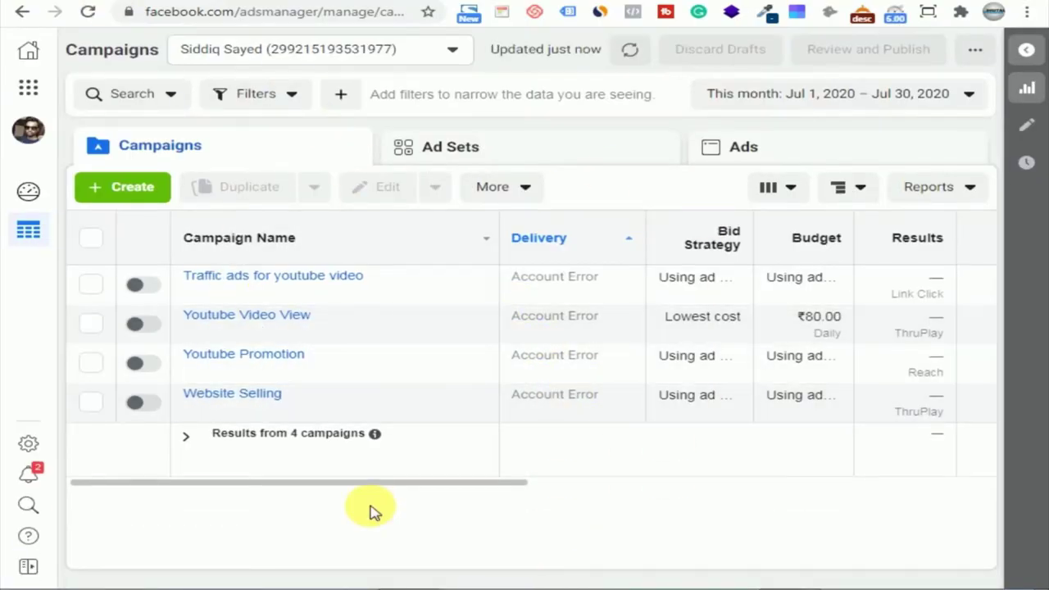
Step: Start creating a new campaign in Facebook Ads Manager and review the available marketing objectives
{"action": "left_click", "coordinate": [128, 197]}
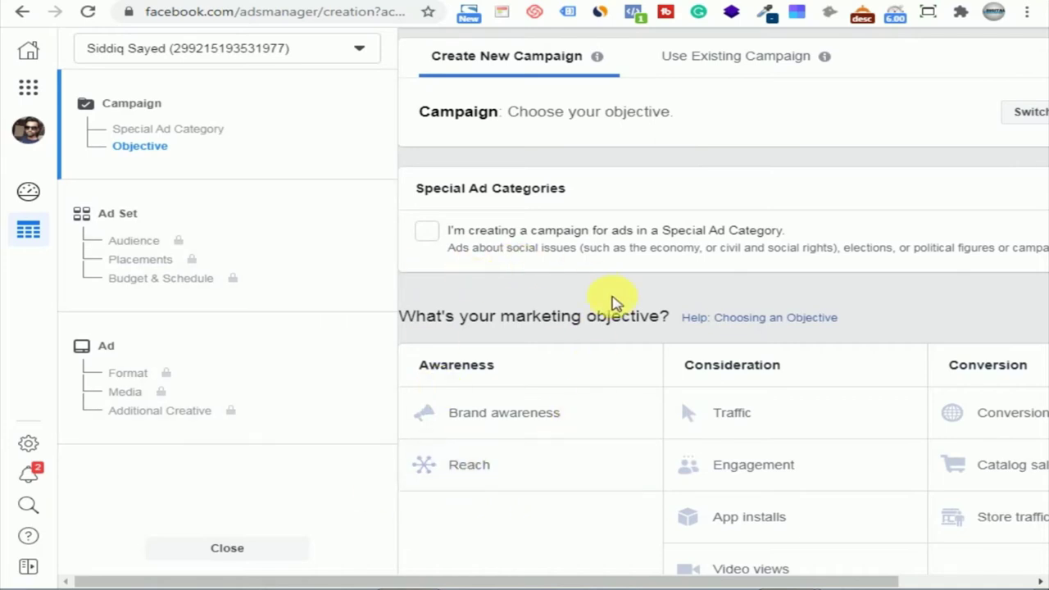
{"action": "scroll", "coordinate": [574, 327], "scroll_direction": "down", "scroll_amount": 1}
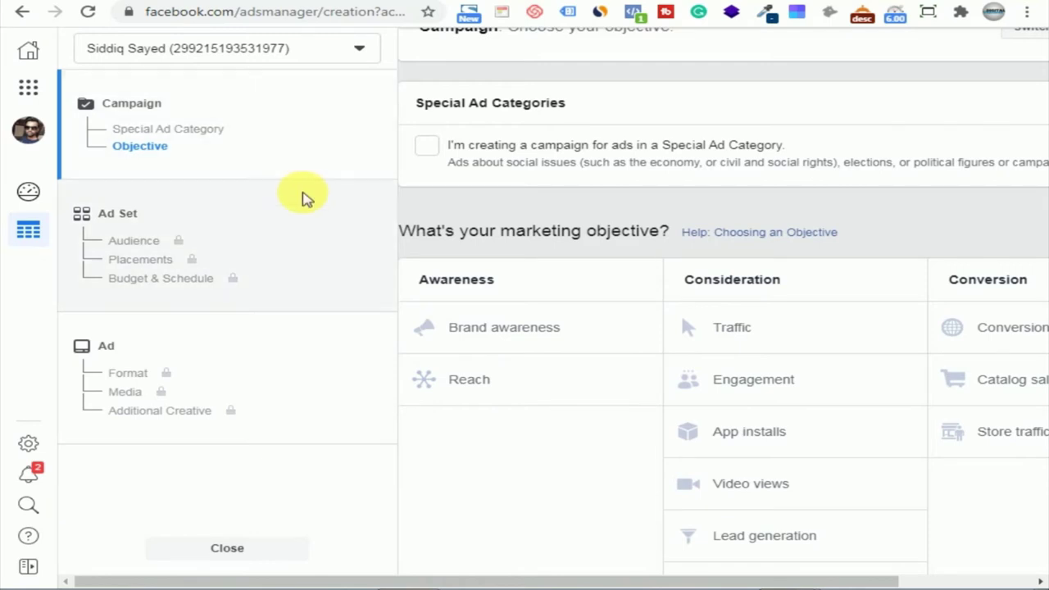
{"action": "left_click_drag", "start_coordinate": [578, 581], "coordinate": [693, 581]}
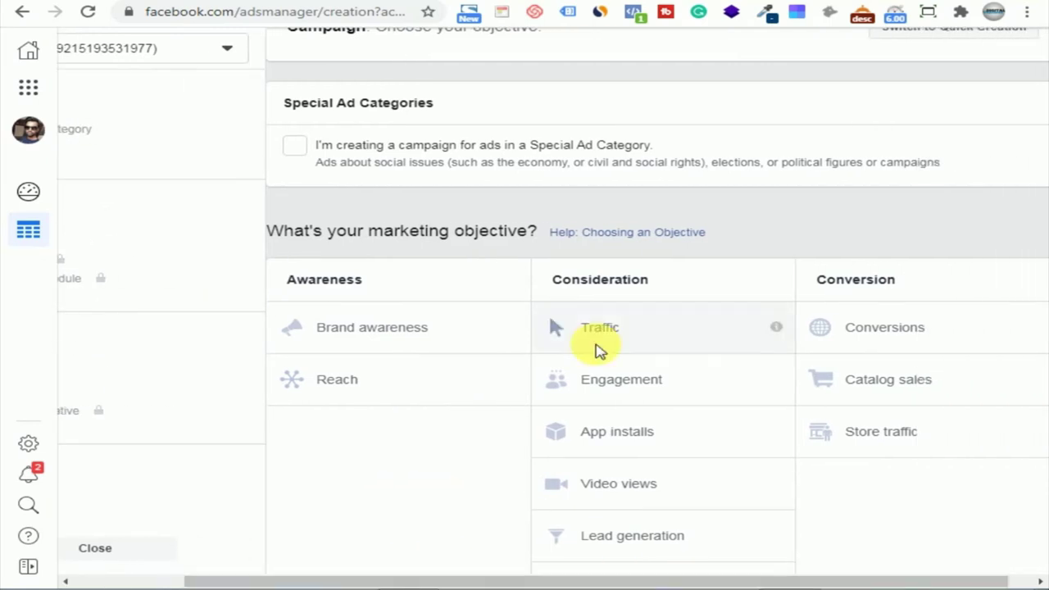
{"action": "scroll", "coordinate": [532, 394], "scroll_direction": "down", "scroll_amount": 1}
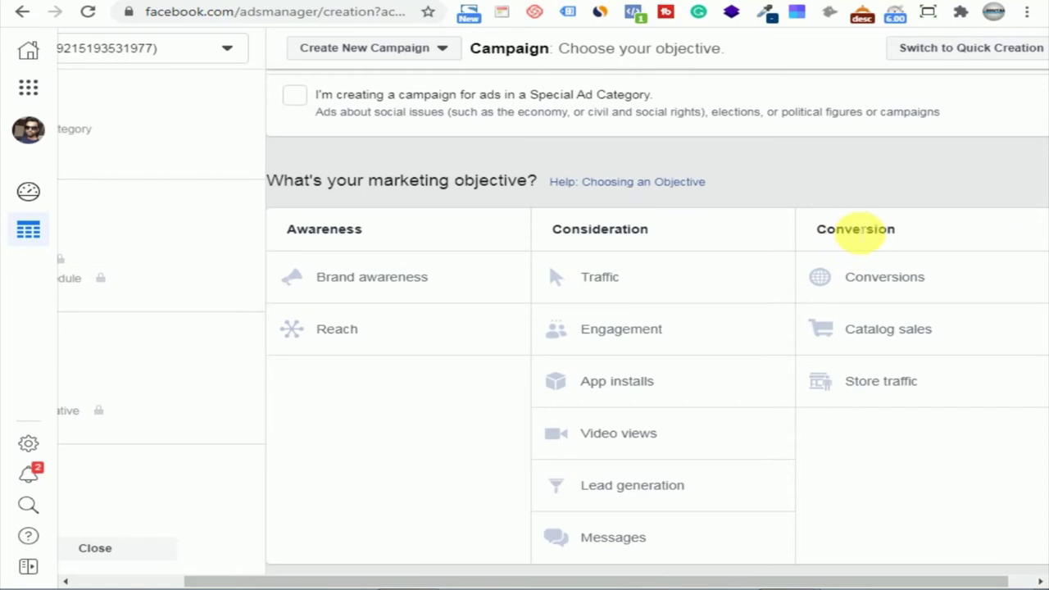
Step: Choose the Catalog sales objective and preview the products in the Products for Digital Ventures catalog
{"action": "left_click", "coordinate": [908, 331]}
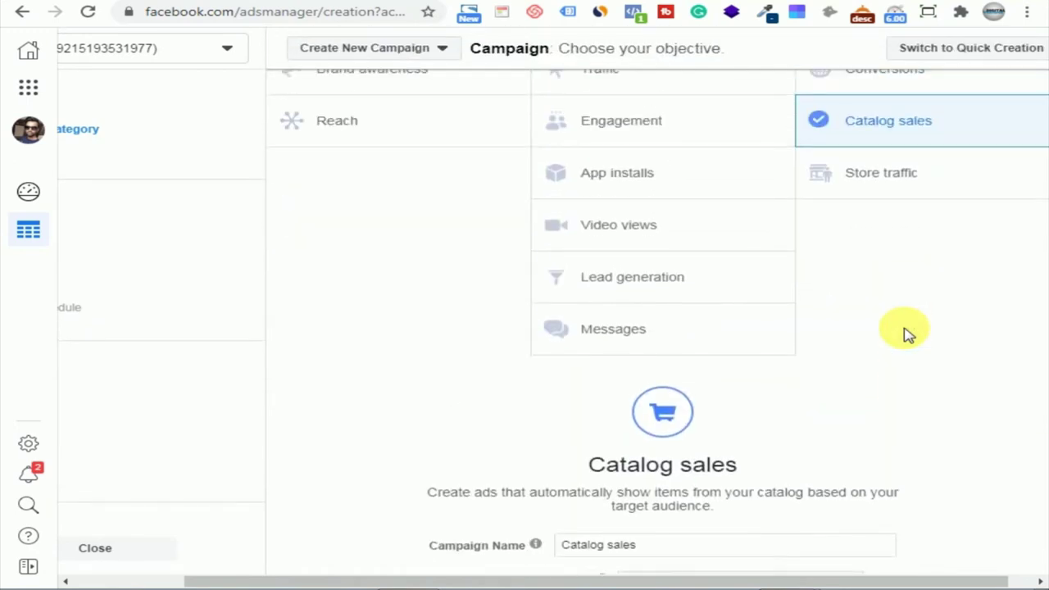
{"action": "scroll", "coordinate": [907, 331], "scroll_direction": "down", "scroll_amount": 1}
{"action": "scroll", "coordinate": [908, 331], "scroll_direction": "down", "scroll_amount": 2}
{"action": "scroll", "coordinate": [906, 332], "scroll_direction": "down", "scroll_amount": 1}
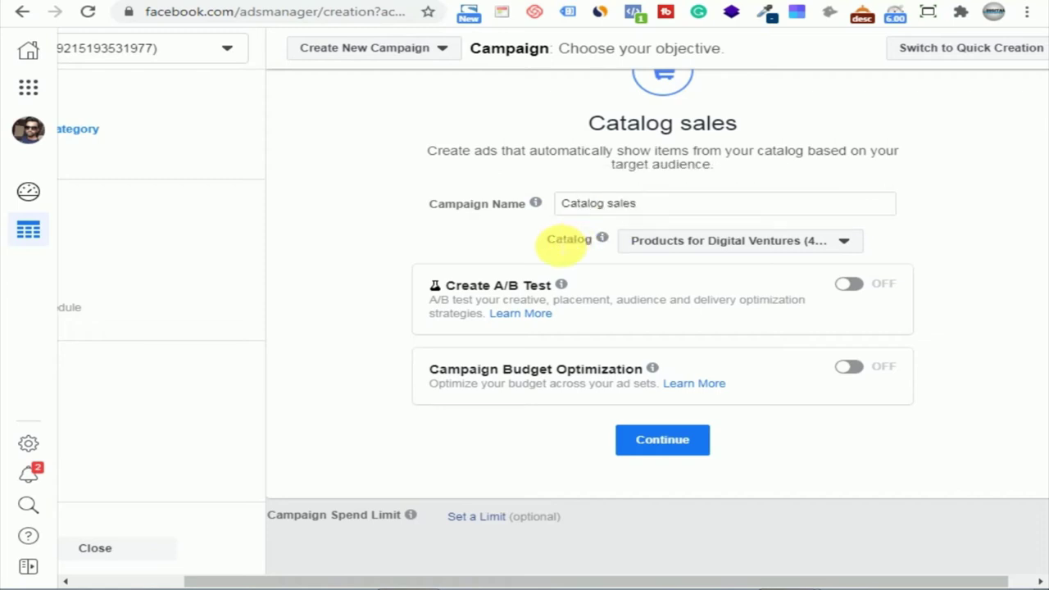
{"action": "left_click", "coordinate": [710, 243]}
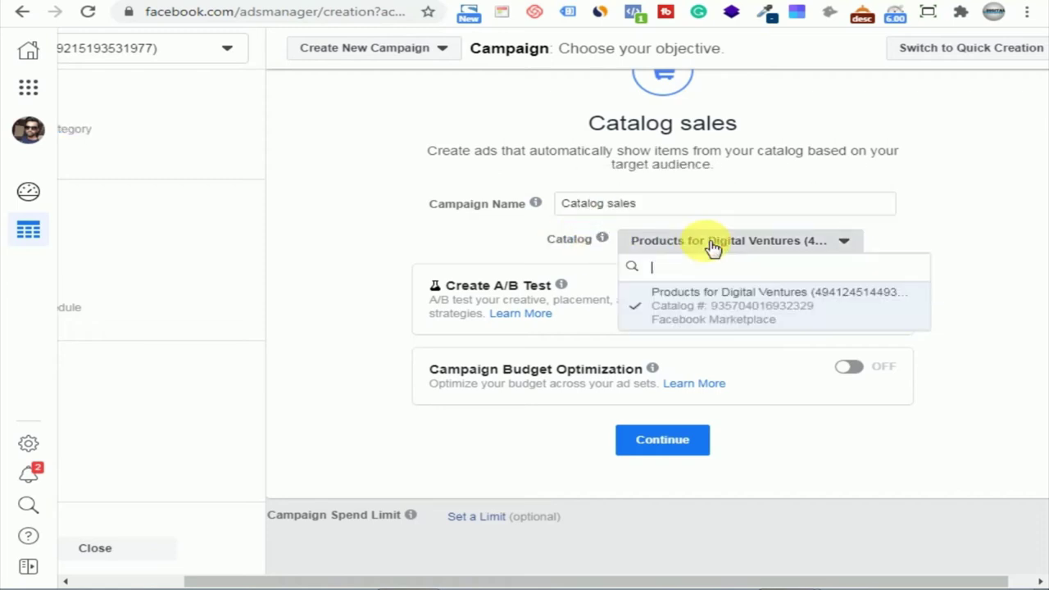
{"action": "mouse_move", "coordinate": [739, 316]}
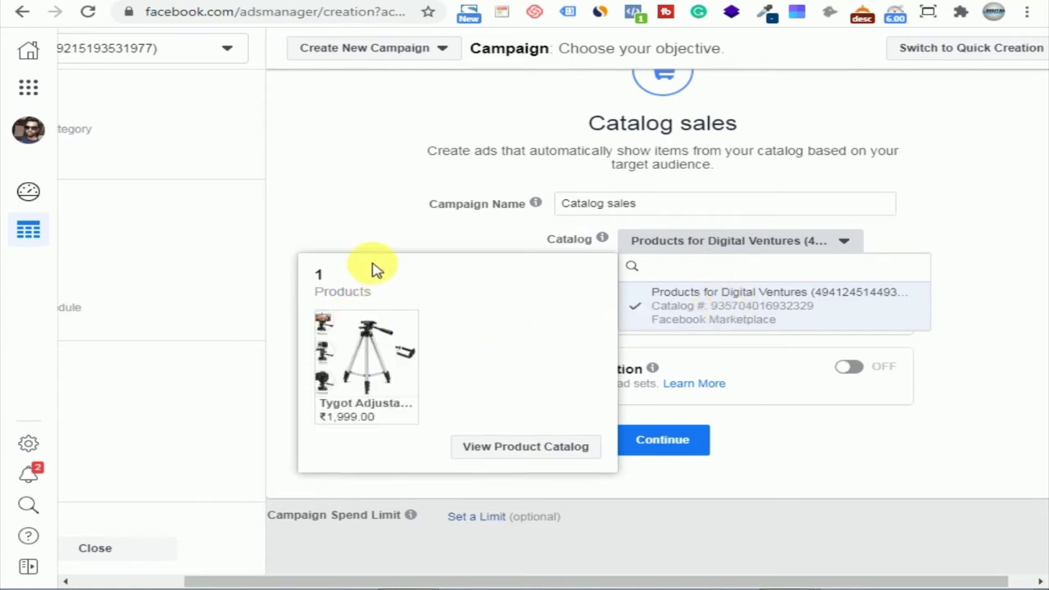
{"action": "left_click", "coordinate": [346, 230]}
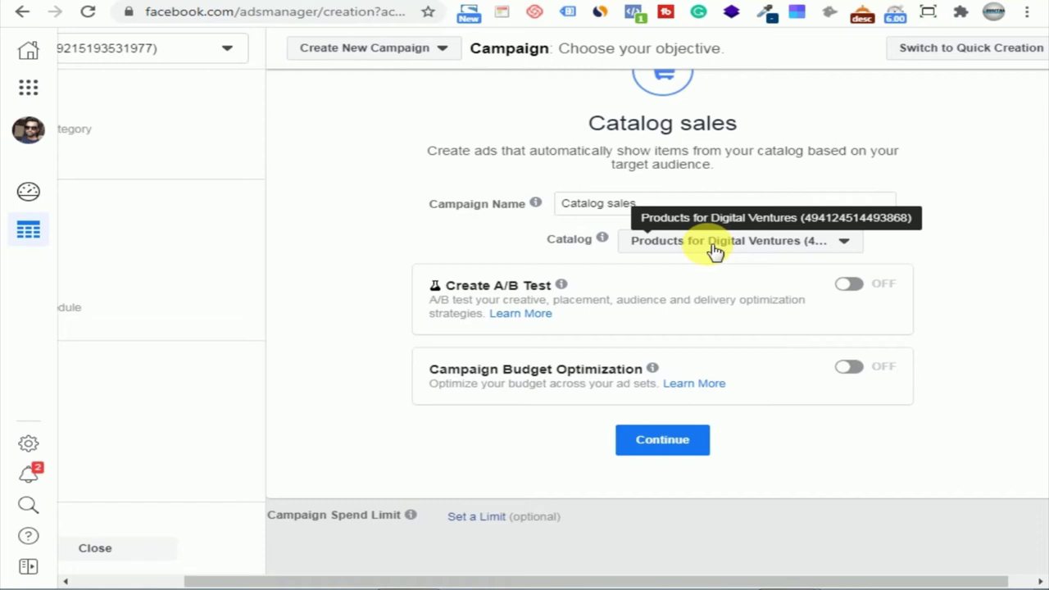
Step: Leave the unsaved campaign draft and open Catalog Manager from the business tools
{"action": "left_click", "coordinate": [27, 90]}
{"action": "scroll", "coordinate": [210, 297], "scroll_direction": "down", "scroll_amount": 5}
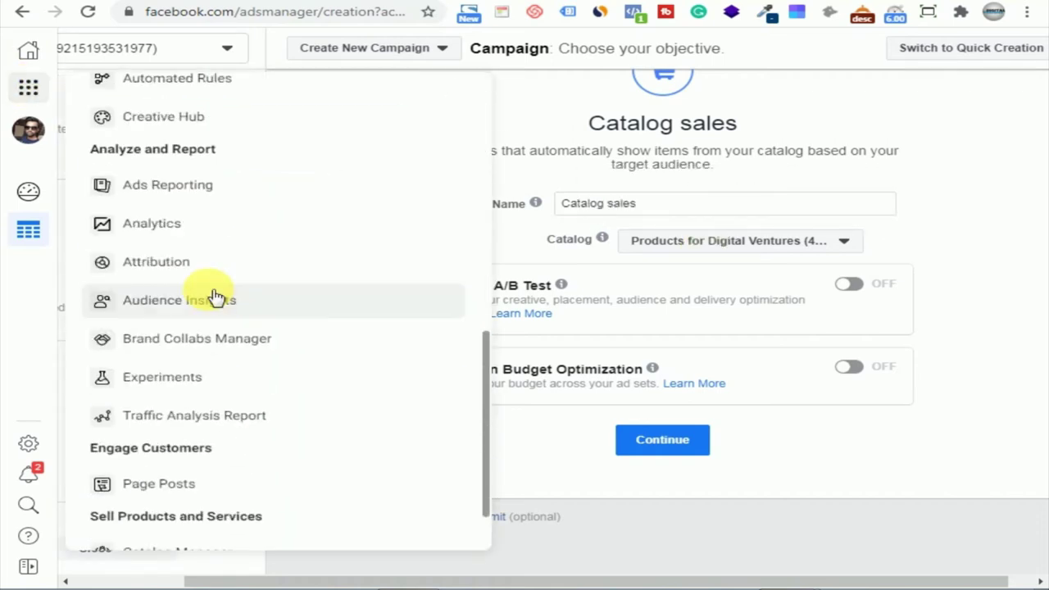
{"action": "scroll", "coordinate": [214, 296], "scroll_direction": "down", "scroll_amount": 2}
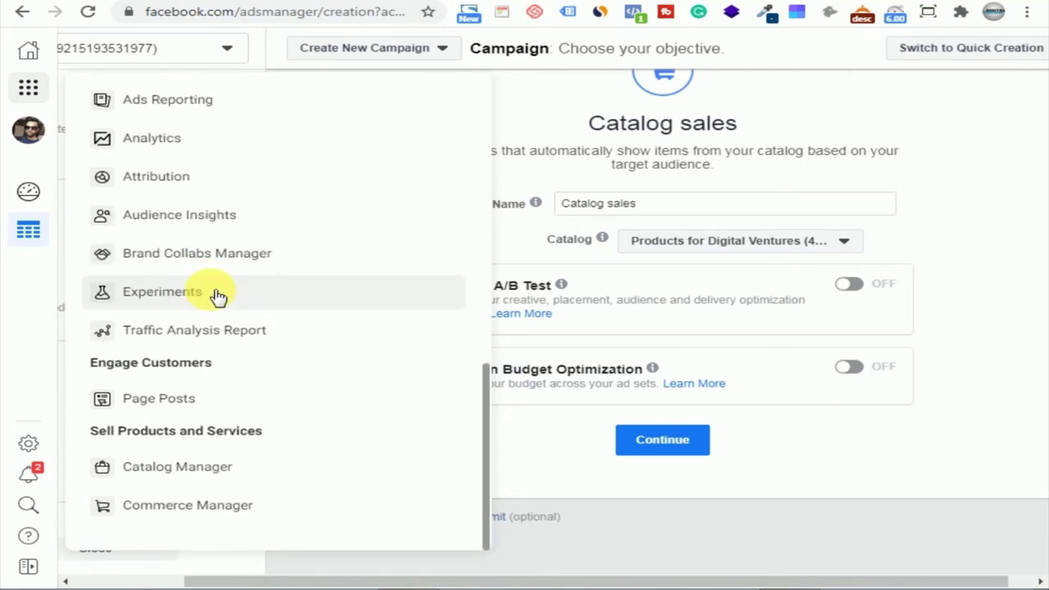
{"action": "left_click", "coordinate": [187, 474]}
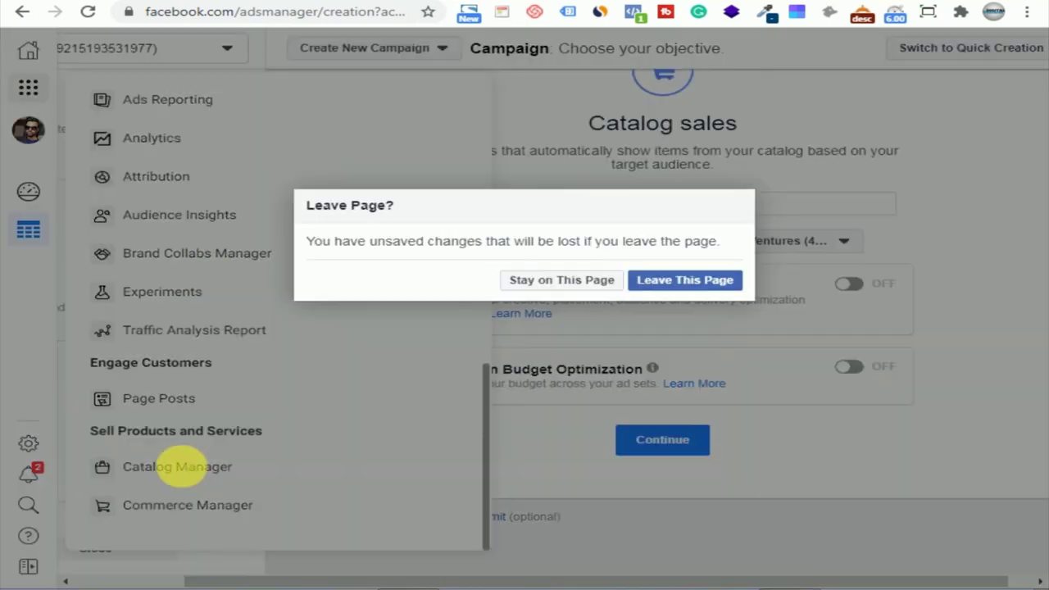
{"action": "left_click", "coordinate": [677, 281]}
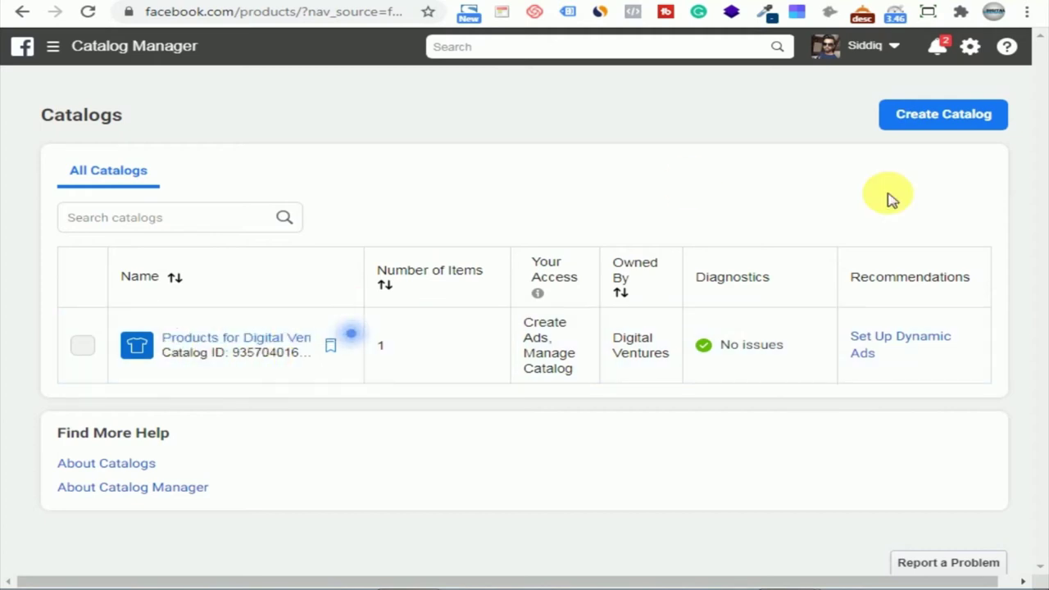
Step: Start a new catalog of the Ecommerce type for Products and proceed to its settings
{"action": "left_click", "coordinate": [966, 117]}
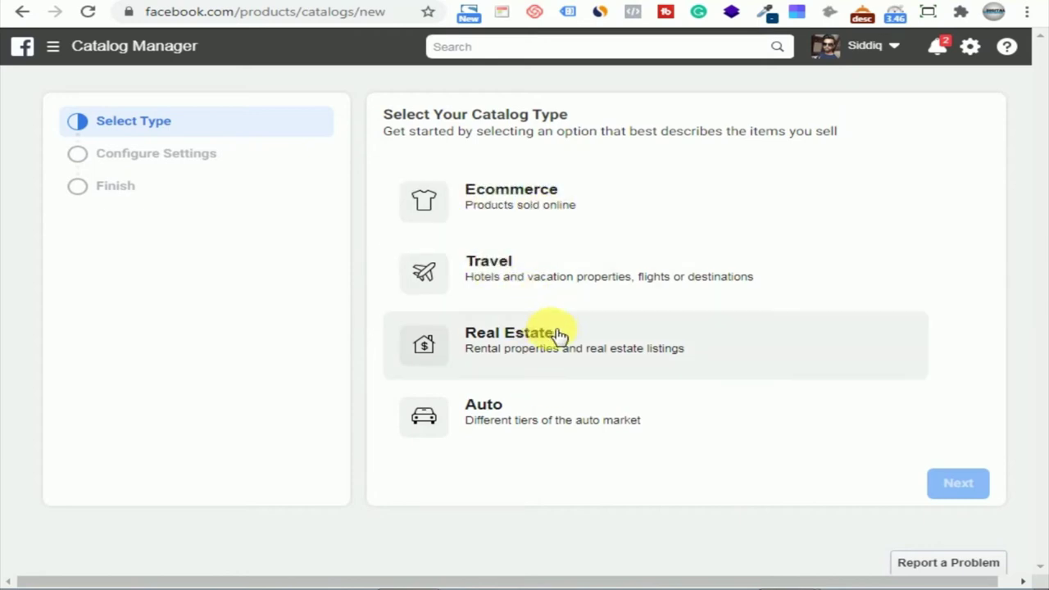
{"action": "left_click", "coordinate": [488, 216]}
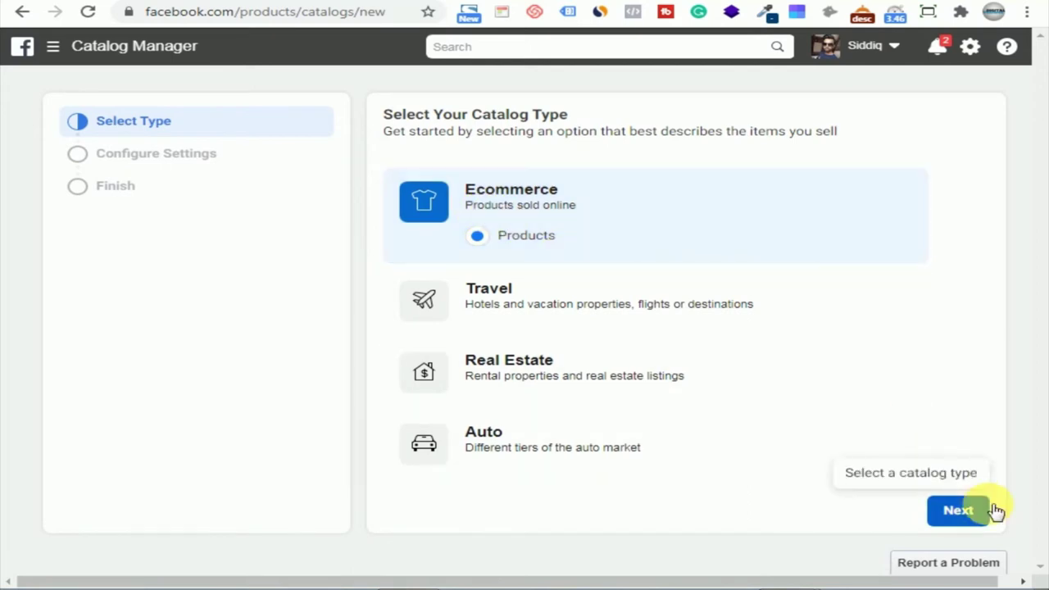
{"action": "left_click", "coordinate": [958, 510]}
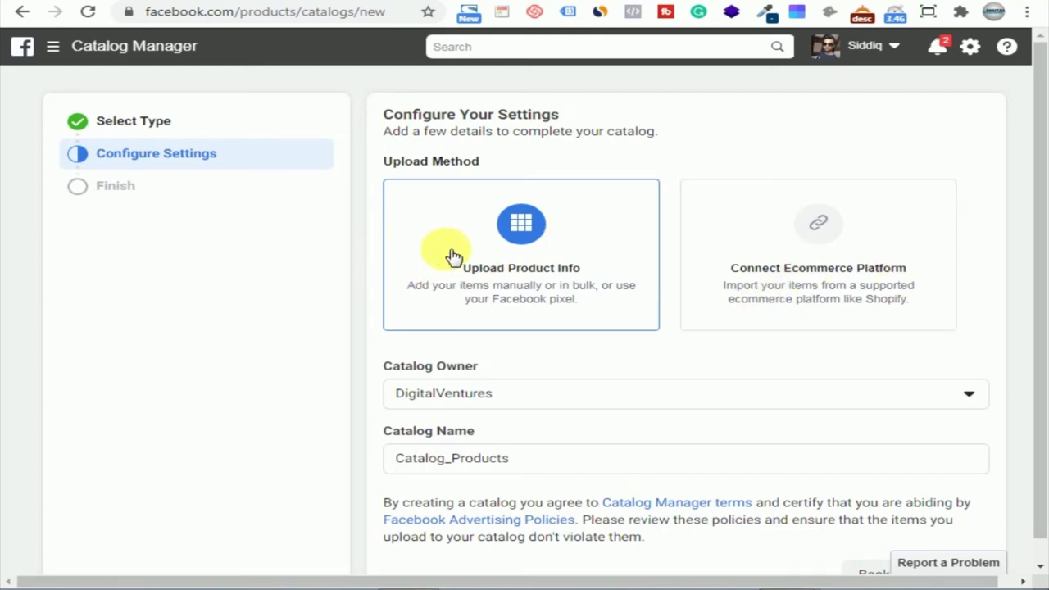
Step: Keep DigitalVentures as catalog owner, name the catalog amazon_Products, create it and open it
{"action": "left_click", "coordinate": [503, 402]}
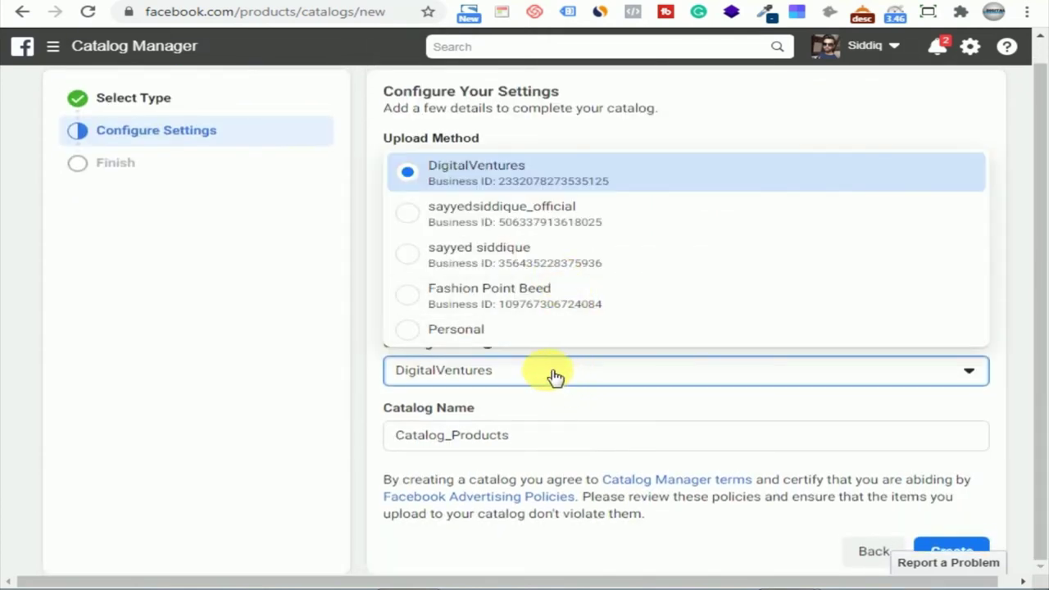
{"action": "left_click", "coordinate": [555, 376]}
{"action": "left_click_drag", "start_coordinate": [447, 435], "coordinate": [392, 440]}
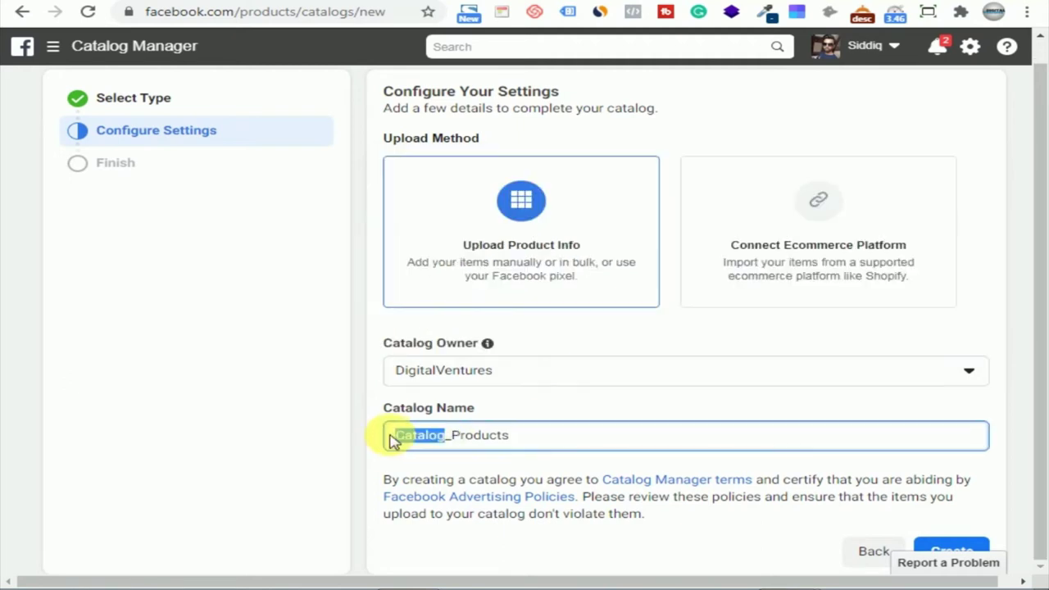
{"action": "type", "text": "Ama"}
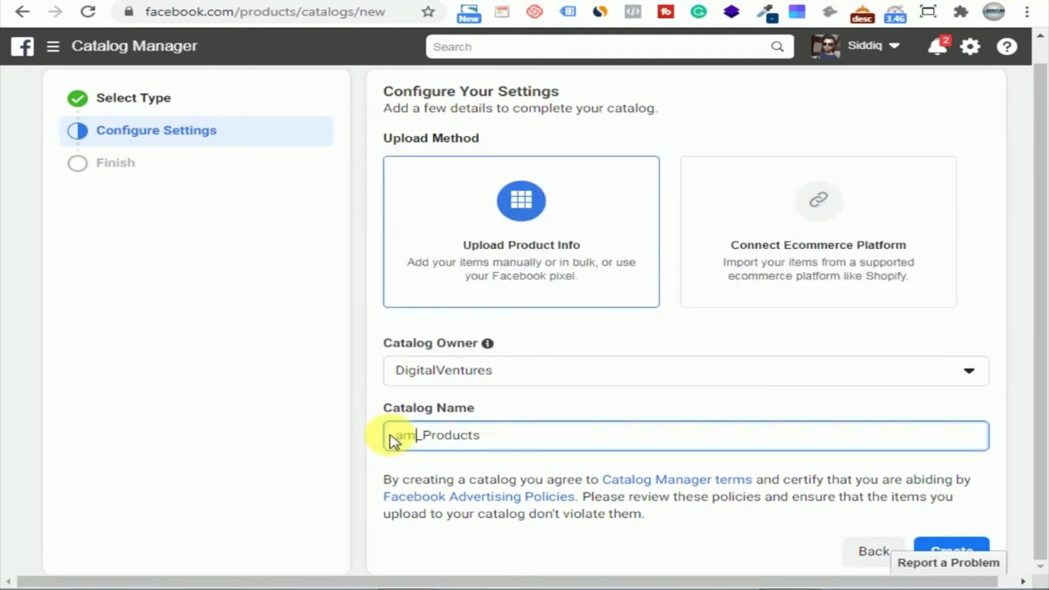
{"action": "type", "text": "zon"}
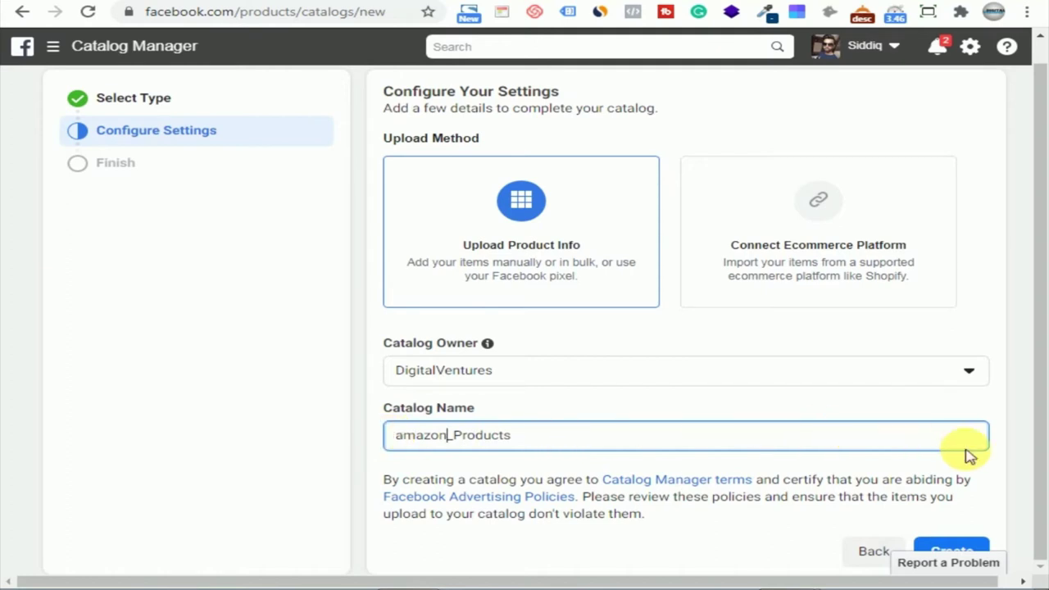
{"action": "left_click", "coordinate": [965, 555]}
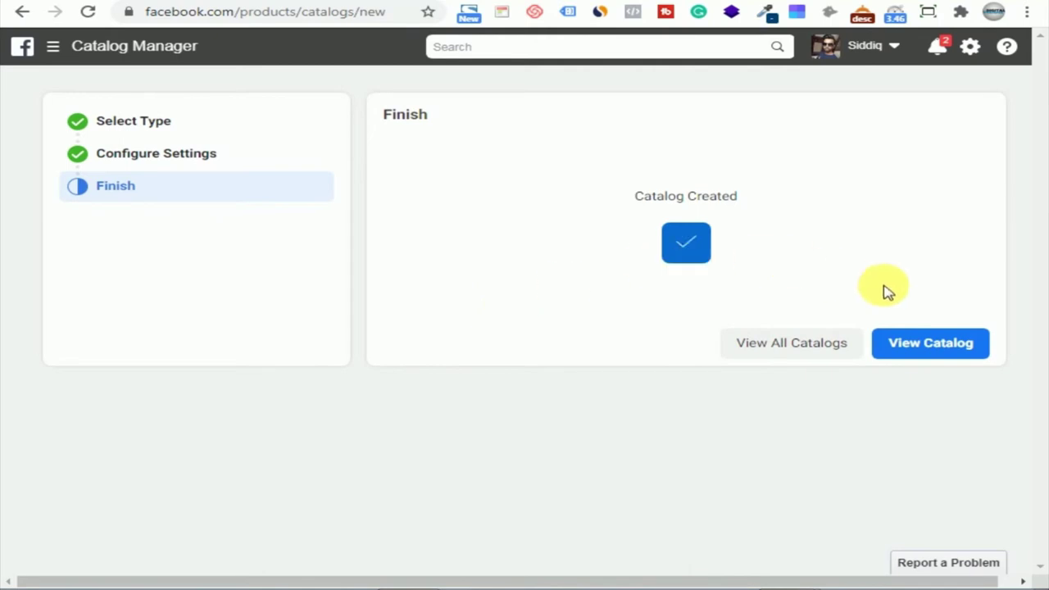
{"action": "left_click", "coordinate": [939, 351]}
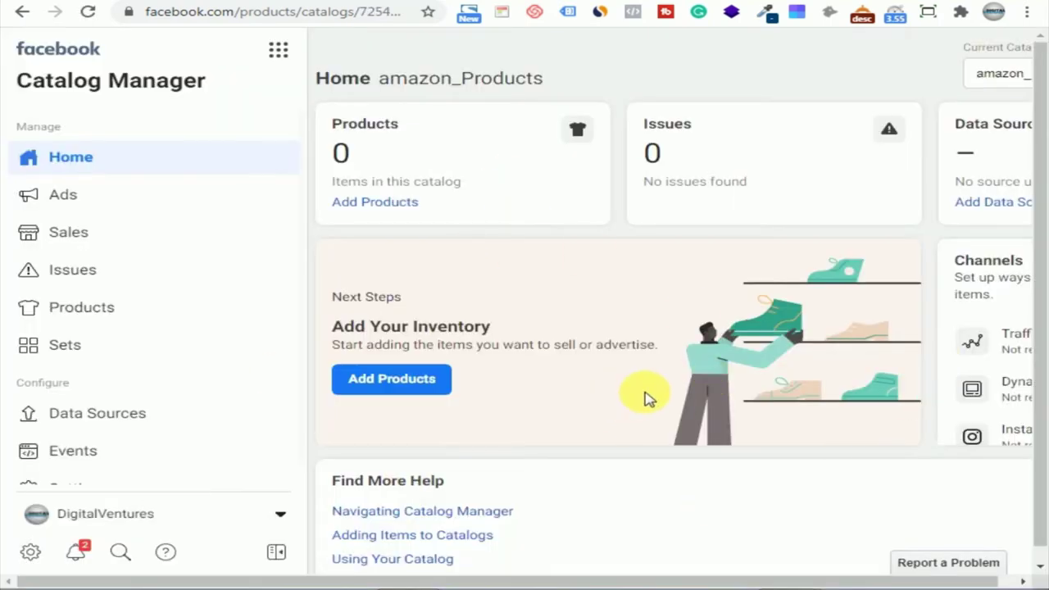
Step: Start adding products to the amazon_Products catalog using the Add Manually method
{"action": "scroll", "coordinate": [644, 398], "scroll_direction": "down", "scroll_amount": 1}
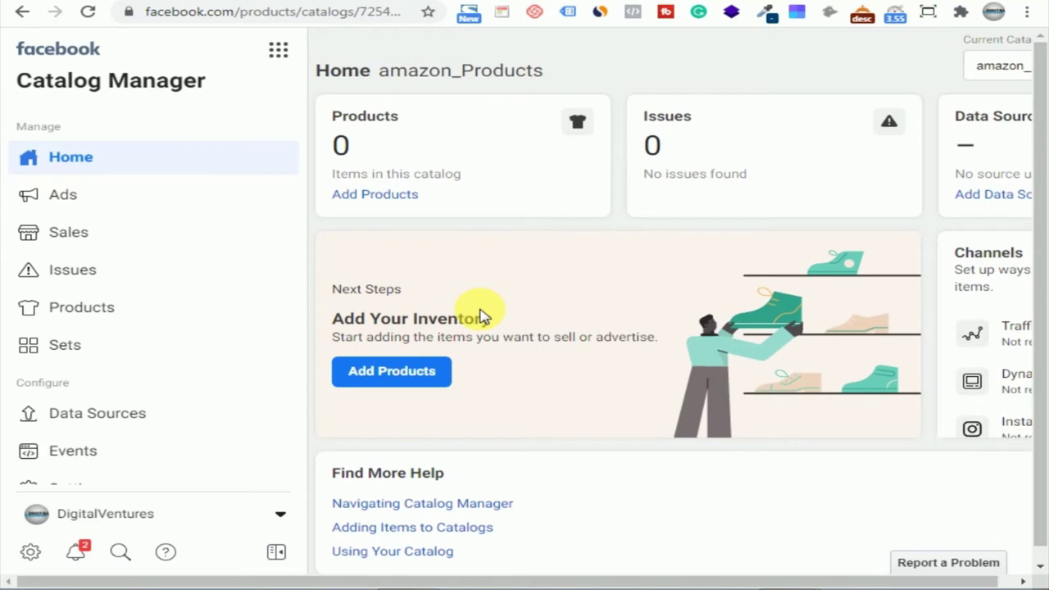
{"action": "left_click", "coordinate": [408, 378]}
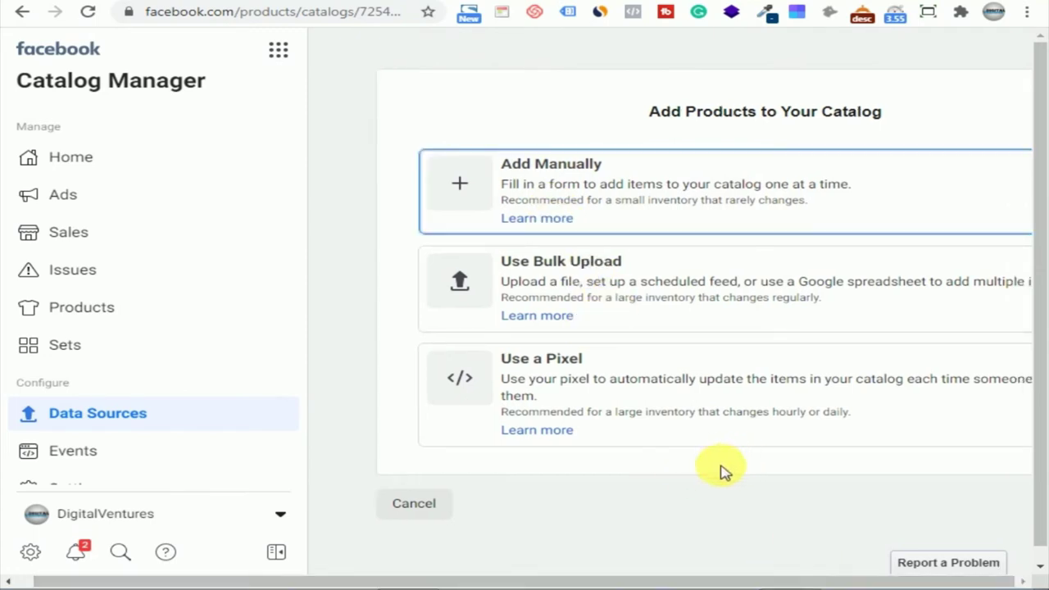
{"action": "key", "text": "ctrl+minus"}
{"action": "key", "text": "ctrl+minus"}
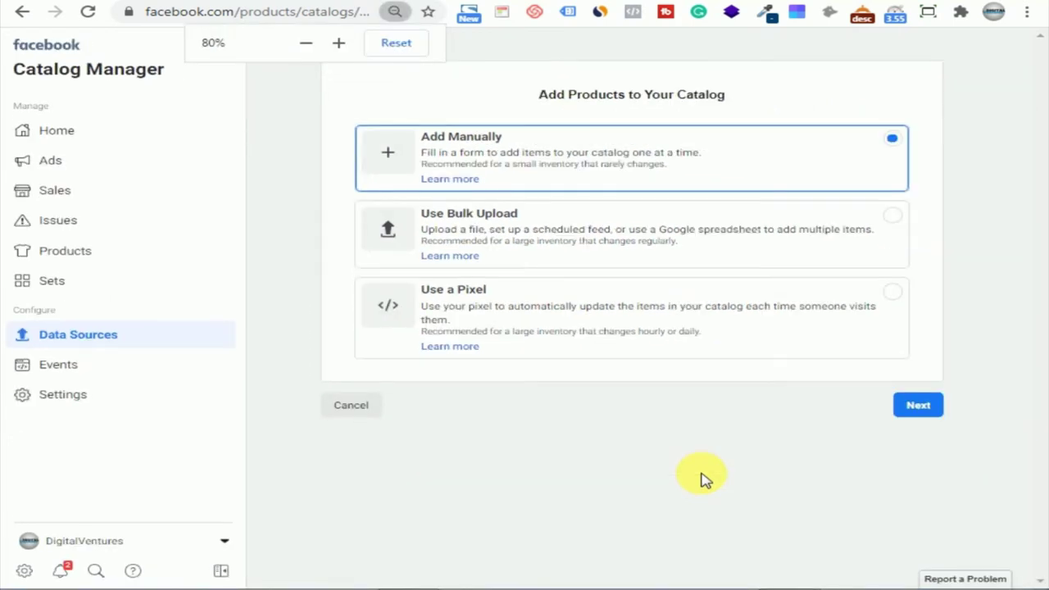
{"action": "left_click", "coordinate": [917, 410]}
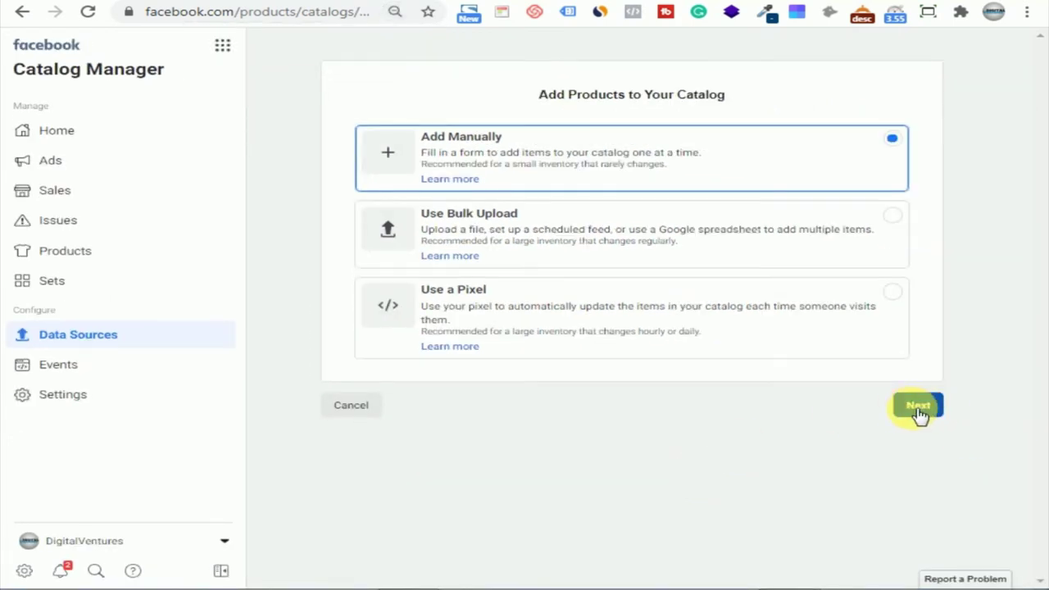
{"action": "left_click", "coordinate": [918, 409]}
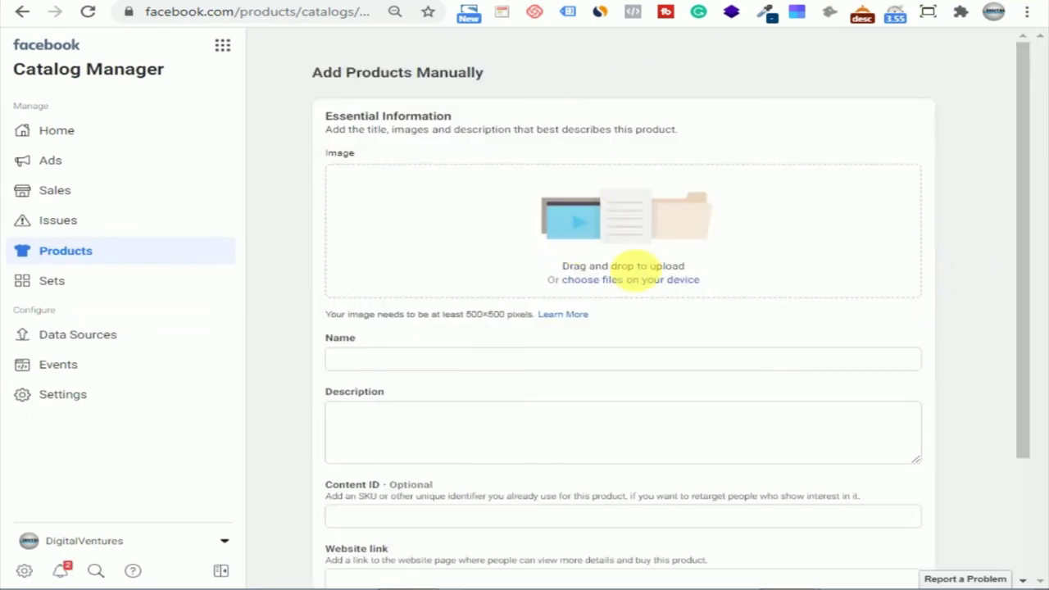
Step: Upload the image 61451wDR+9L._SL1000_ from the product images folder as the product's picture
{"action": "left_click", "coordinate": [620, 279]}
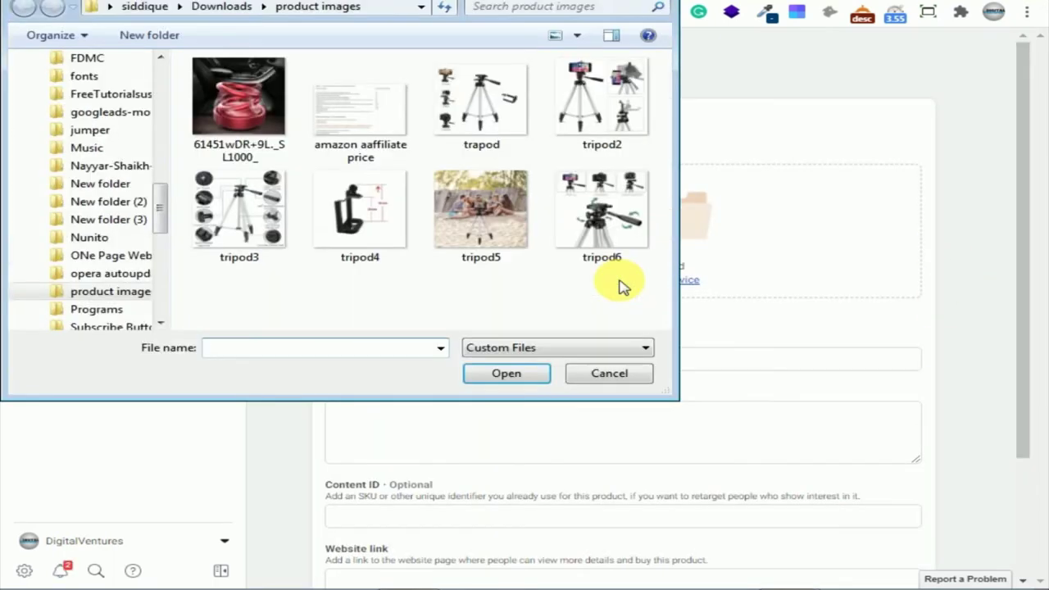
{"action": "left_click", "coordinate": [238, 103]}
{"action": "left_click", "coordinate": [511, 375]}
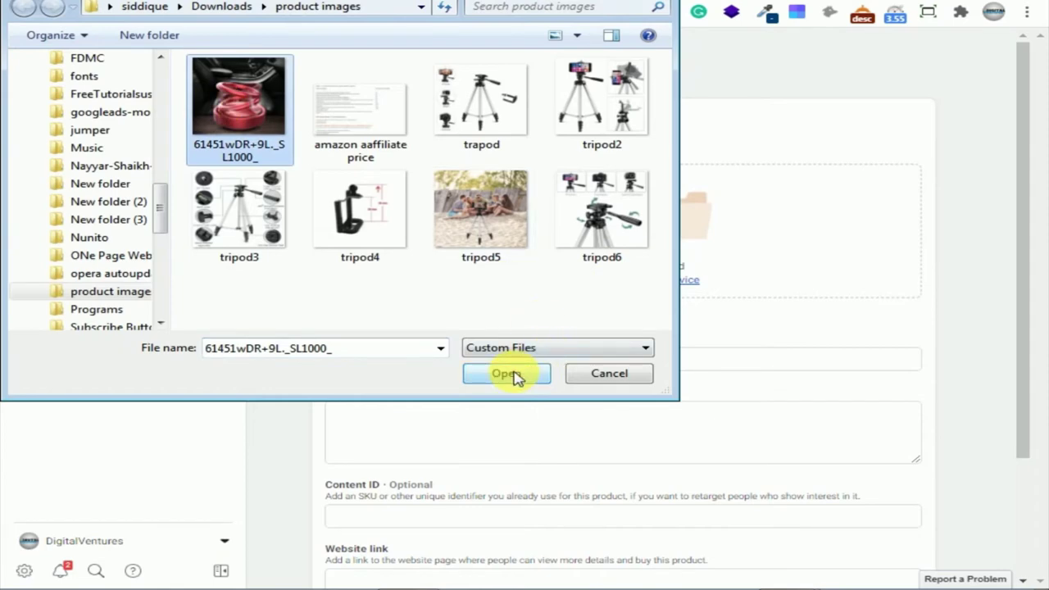
Step: Copy the car air freshener's title from its Amazon page into the product's Name field
{"action": "left_click", "coordinate": [455, 283]}
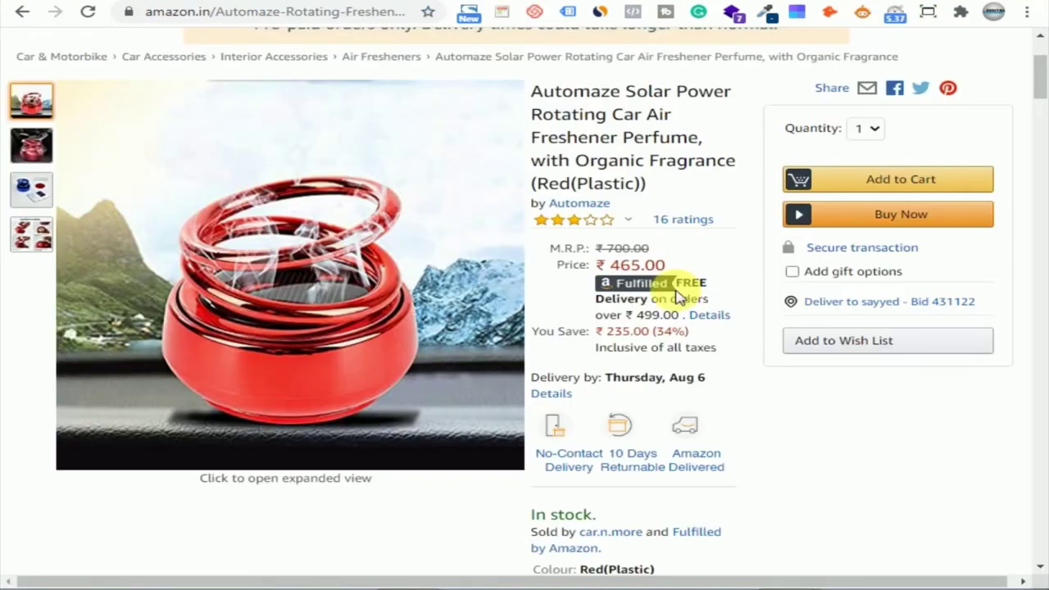
{"action": "scroll", "coordinate": [680, 276], "scroll_direction": "up", "scroll_amount": 2}
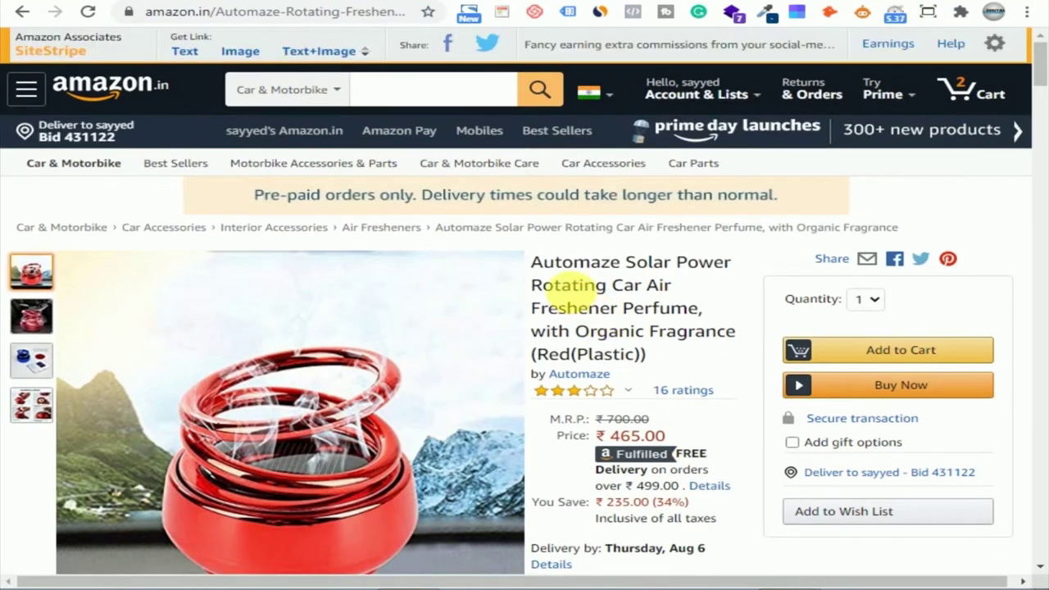
{"action": "left_click_drag", "start_coordinate": [530, 260], "coordinate": [648, 369]}
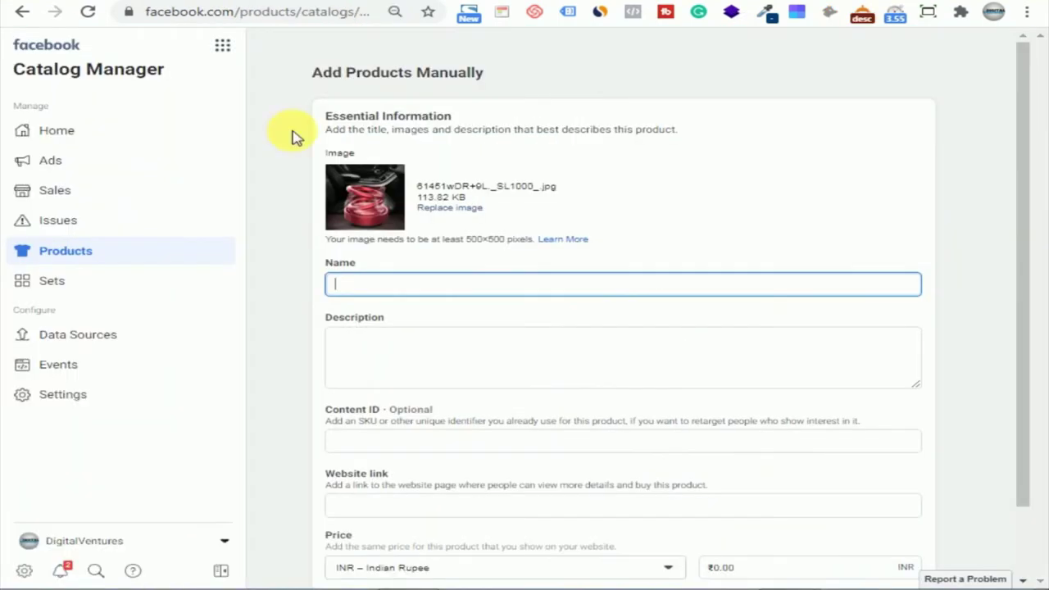
{"action": "type", "text": "Automaze Solar Power Rotating Car Air Freshener Perfume, with Organic Fragrance (Red(Plastic))"}
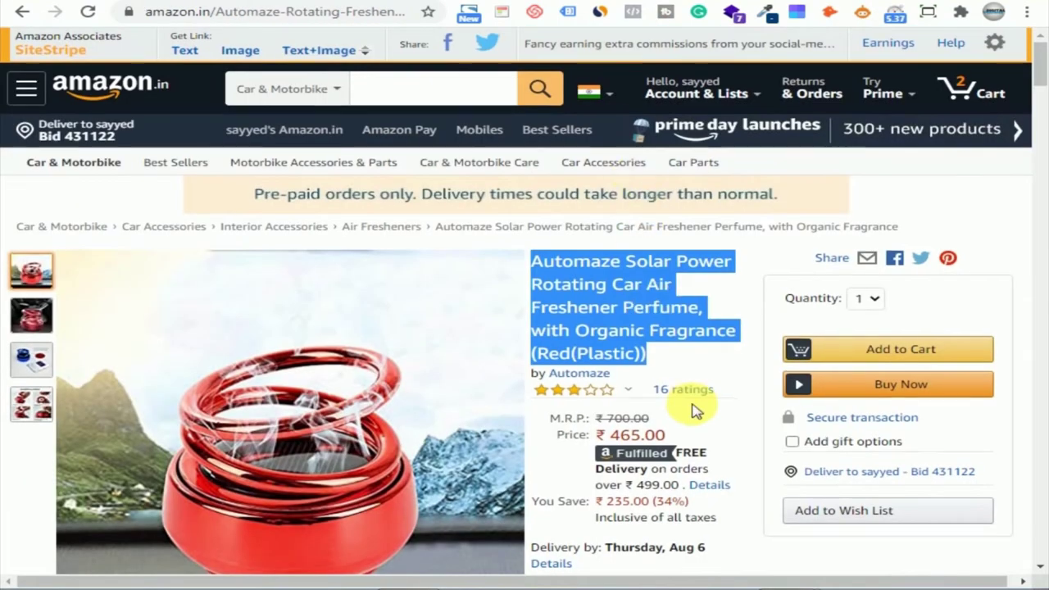
Step: Copy the feature text from the Amazon air freshener page into the product's Description field
{"action": "scroll", "coordinate": [695, 410], "scroll_direction": "down", "scroll_amount": 6}
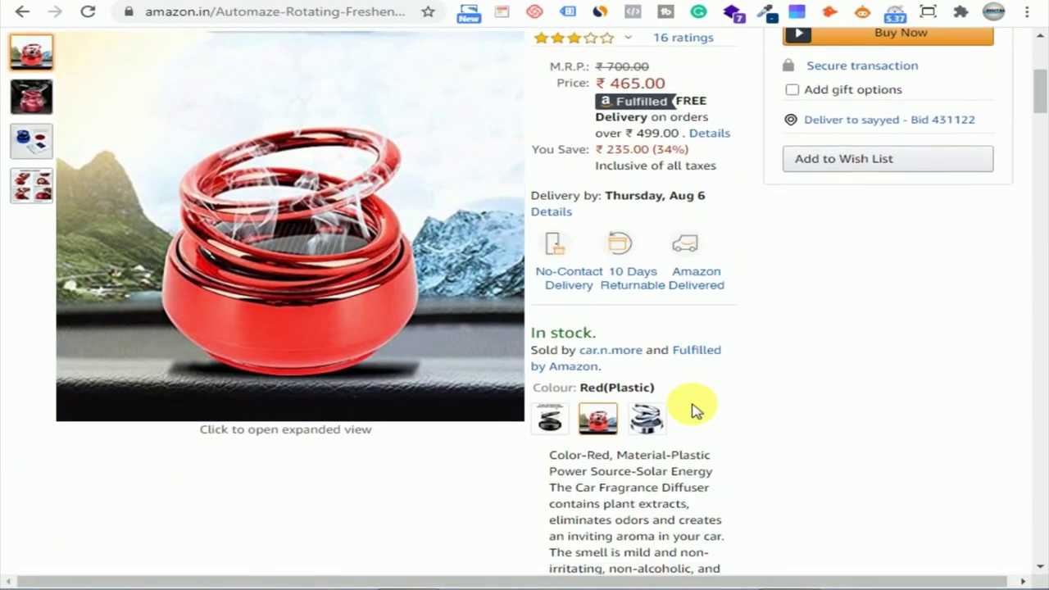
{"action": "left_click_drag", "start_coordinate": [721, 491], "coordinate": [568, 305]}
{"action": "key", "text": "ctrl+c"}
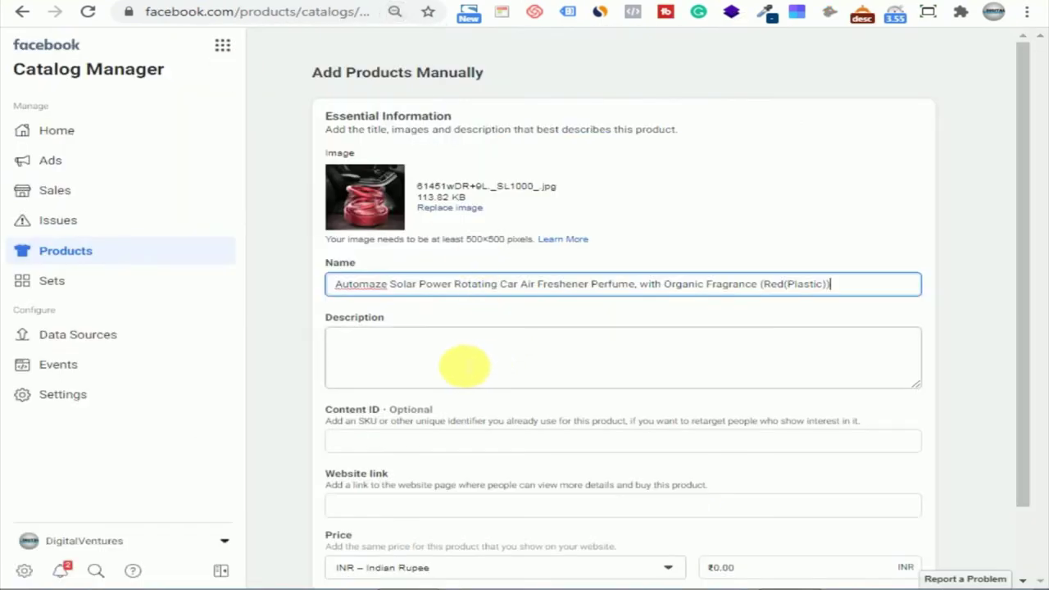
{"action": "left_click", "coordinate": [453, 364]}
{"action": "key", "text": "ctrl+v"}
{"action": "scroll", "coordinate": [492, 381], "scroll_direction": "down", "scroll_amount": 2}
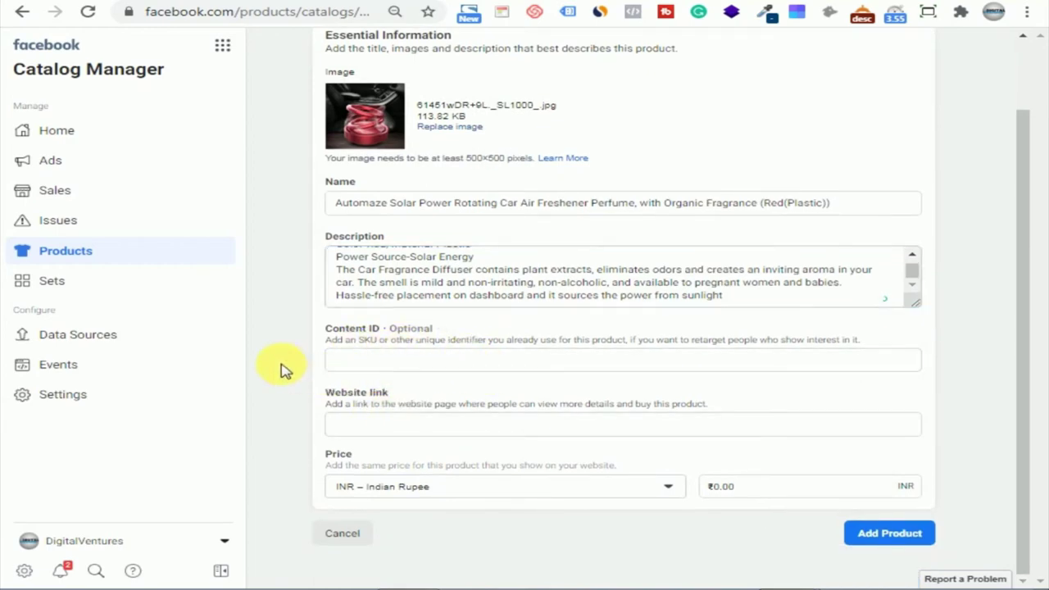
{"action": "left_click", "coordinate": [344, 424]}
{"action": "left_click", "coordinate": [492, 2]}
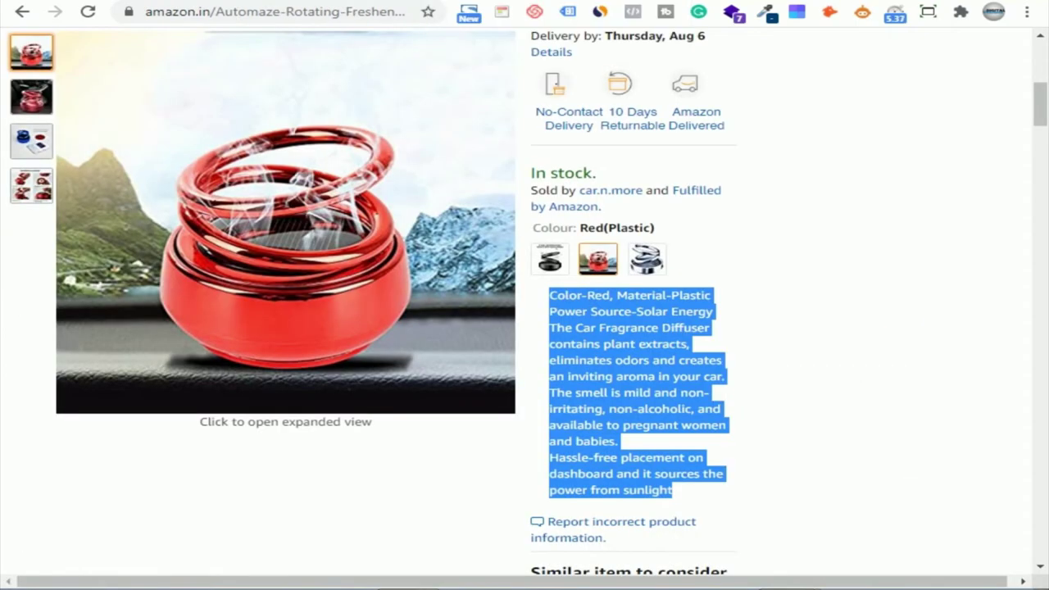
{"action": "left_click_drag", "start_coordinate": [1043, 122], "coordinate": [1039, 66]}
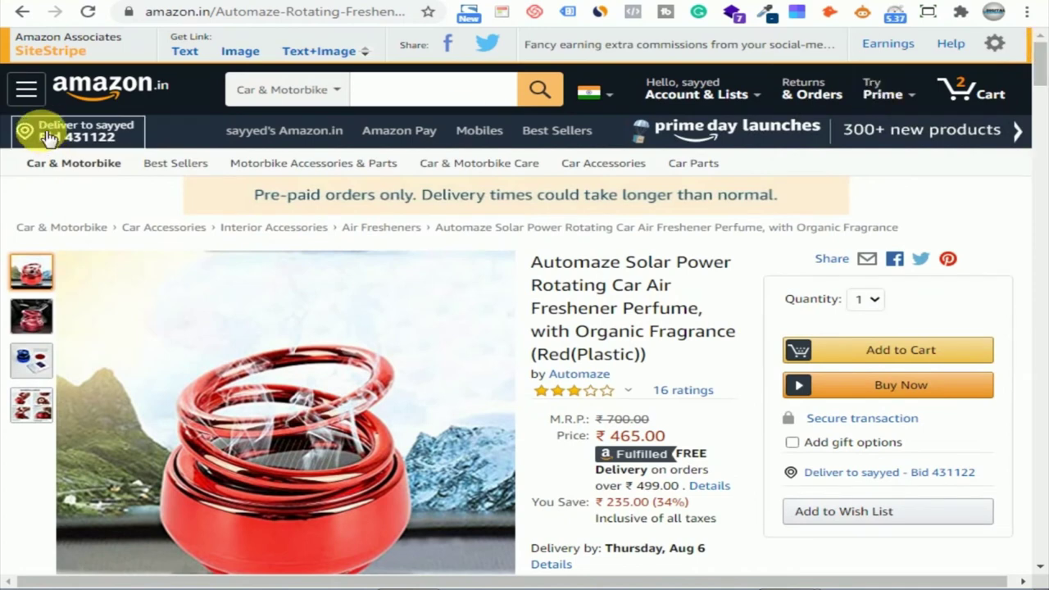
{"action": "left_click", "coordinate": [196, 56]}
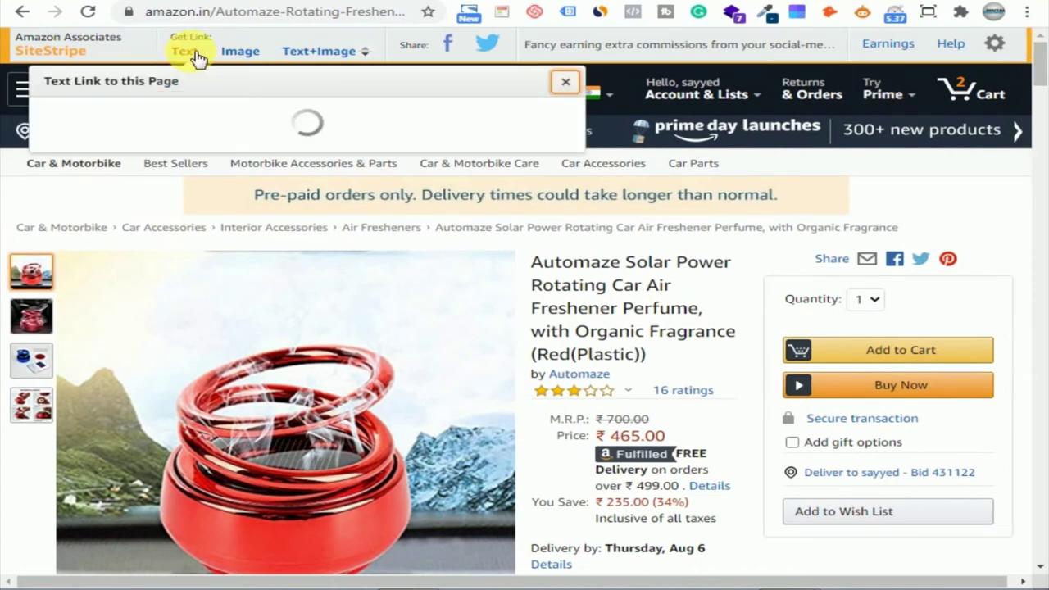
{"action": "left_click", "coordinate": [123, 4]}
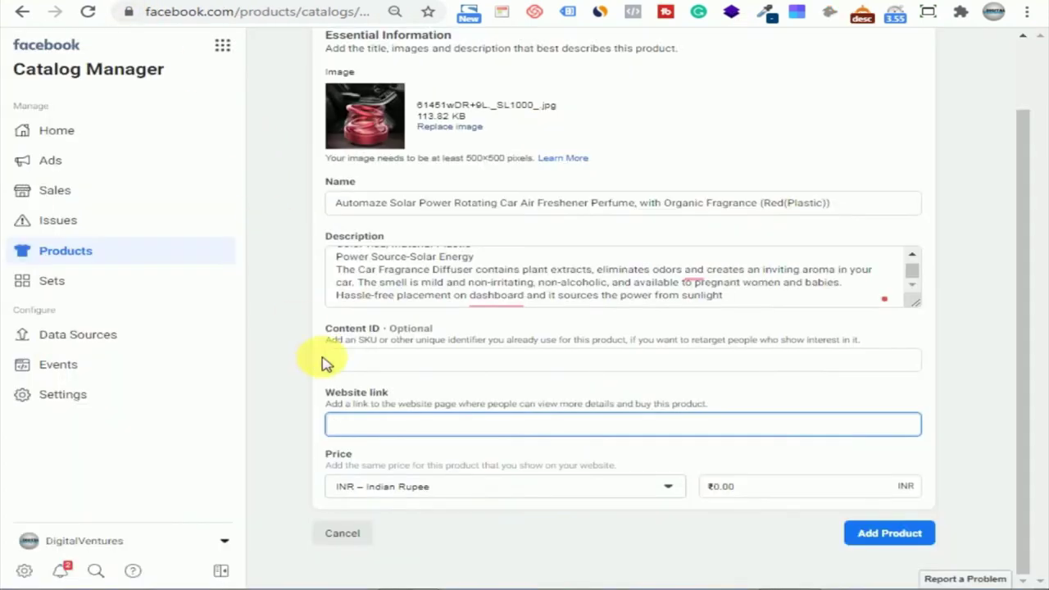
{"action": "type", "text": "https://amzn.to/3f8wXoA"}
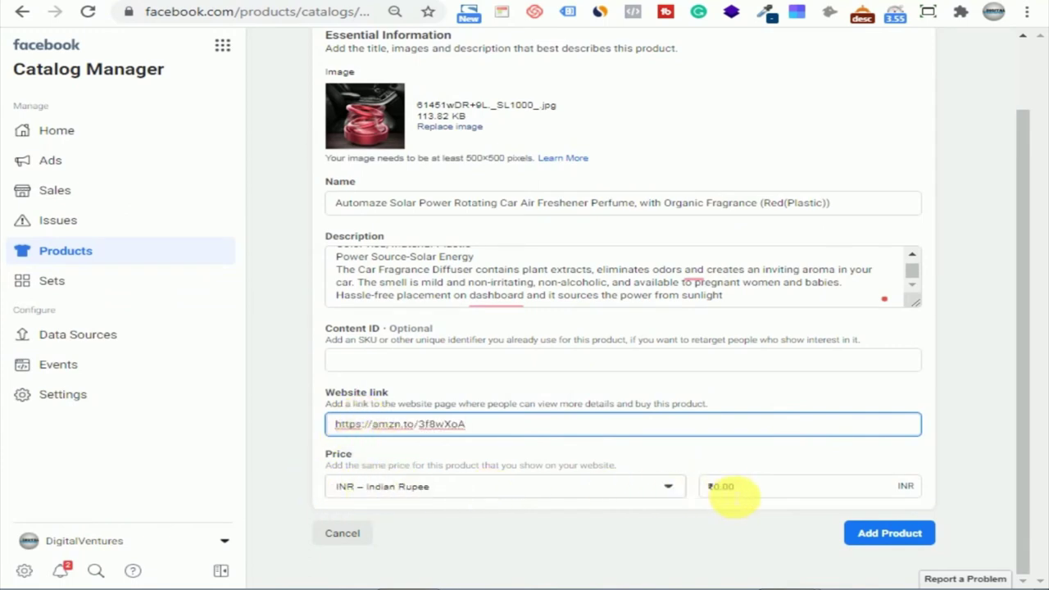
Step: Set the air freshener's price to 689 INR and add the product to the catalog
{"action": "left_click", "coordinate": [732, 490]}
{"action": "type", "text": "689"}
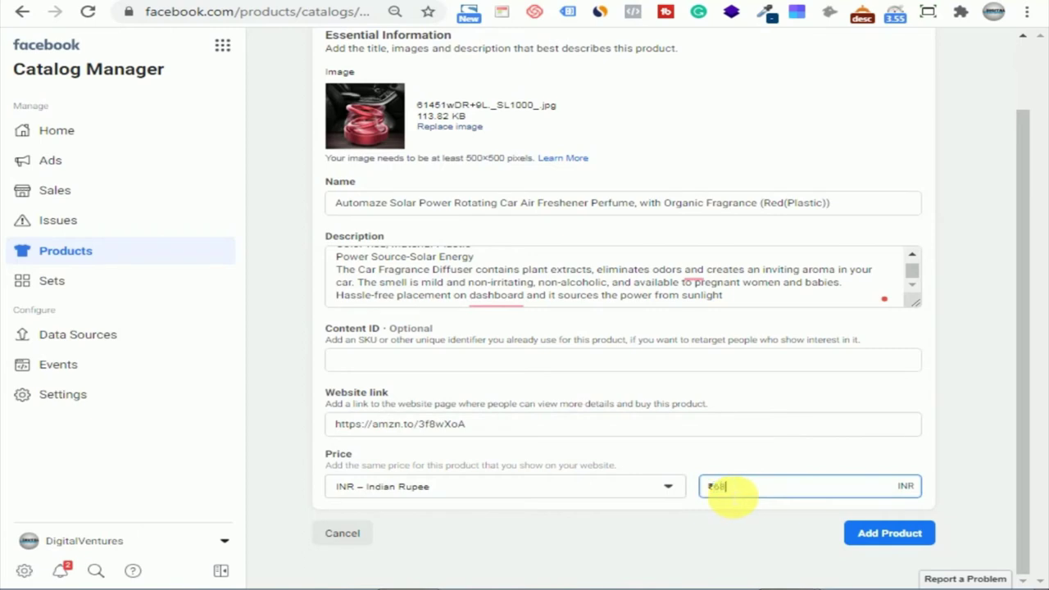
{"action": "left_click", "coordinate": [898, 534]}
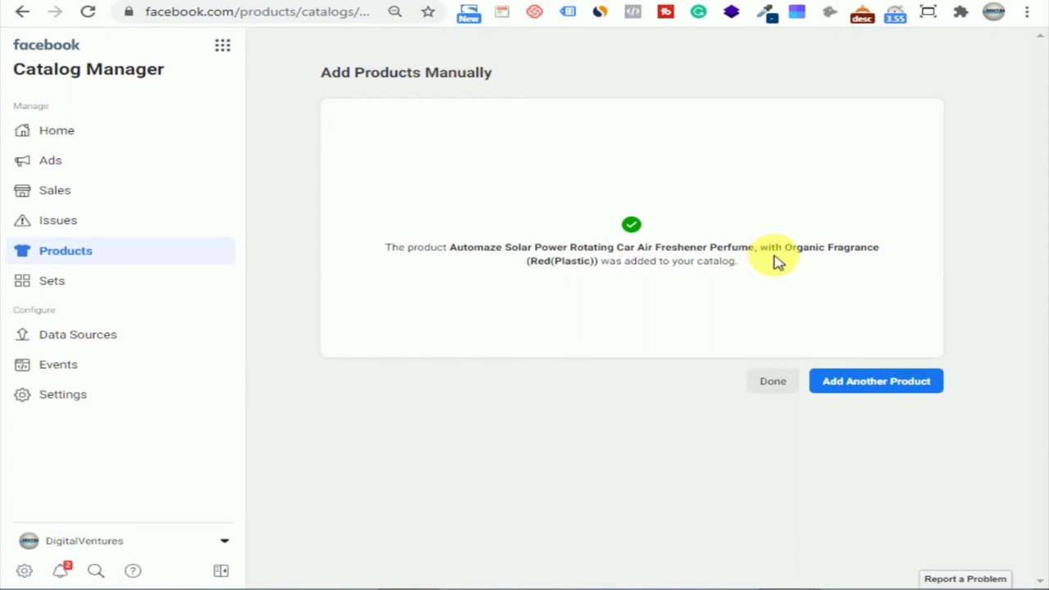
Step: Finish adding products and reload the amazon_Products catalog home to check its overview
{"action": "left_click", "coordinate": [774, 383]}
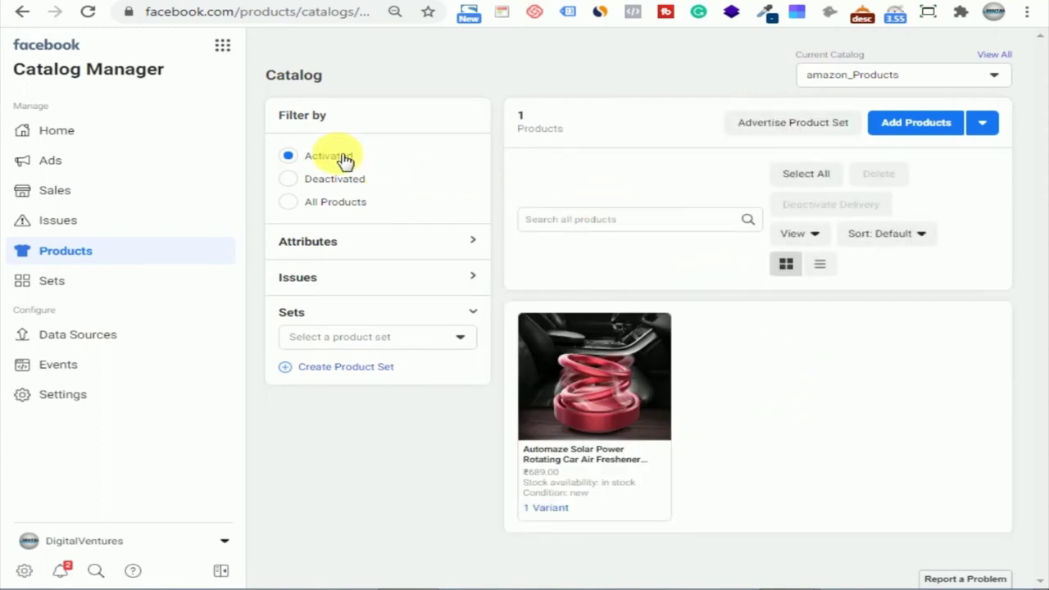
{"action": "left_click", "coordinate": [54, 143]}
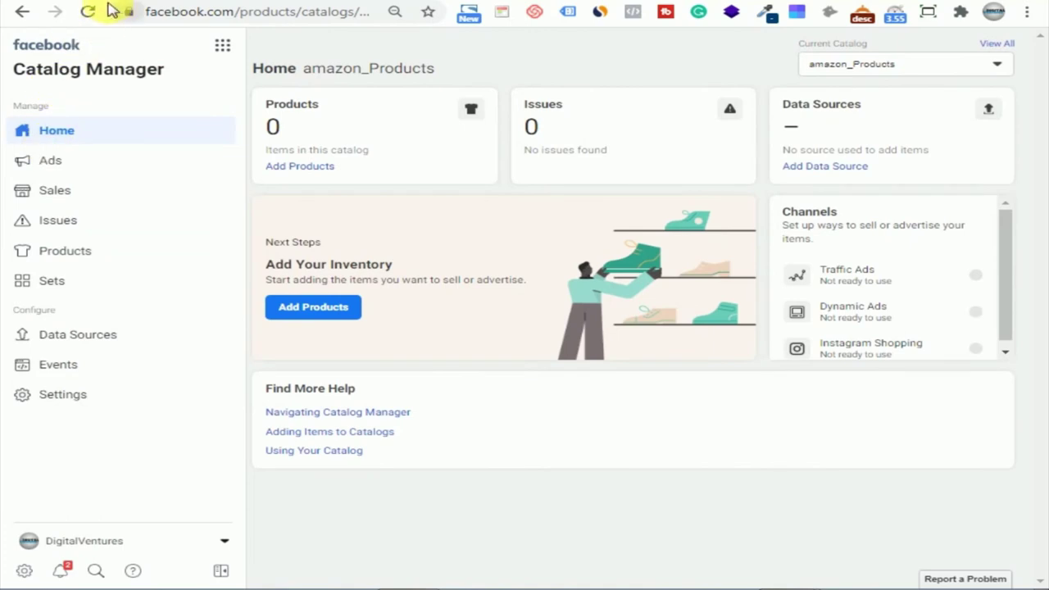
{"action": "left_click", "coordinate": [88, 13]}
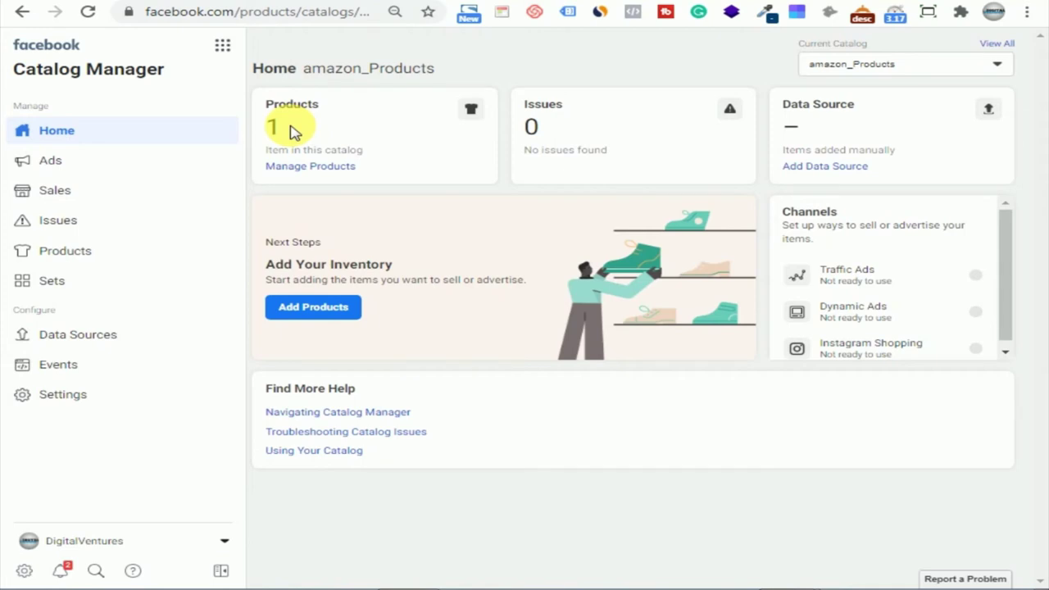
Step: Switch to Ads Manager and start a new campaign with the Catalog sales objective
{"action": "left_click", "coordinate": [223, 51]}
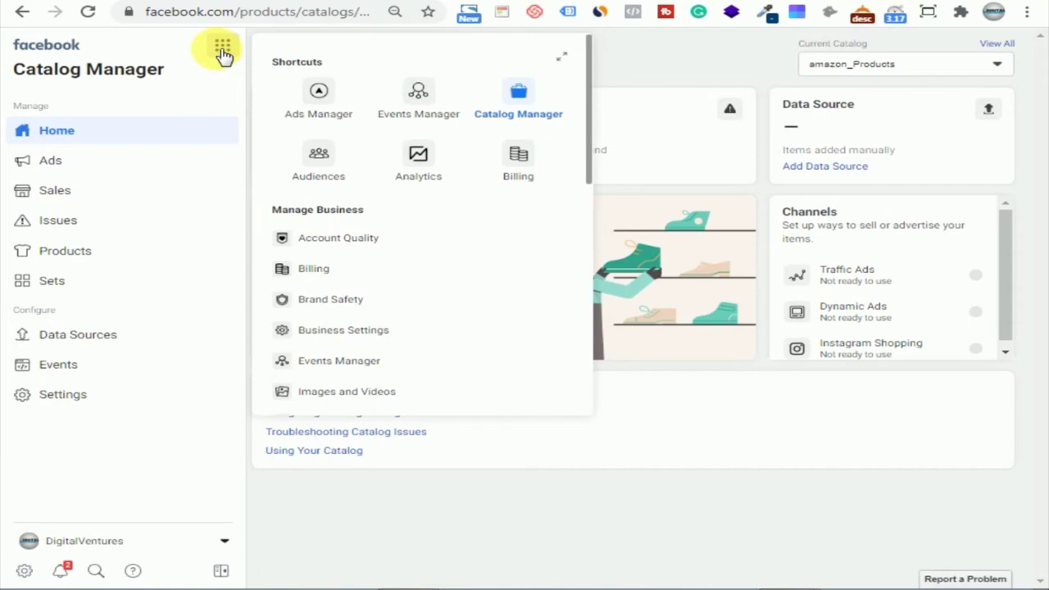
{"action": "left_click", "coordinate": [326, 113]}
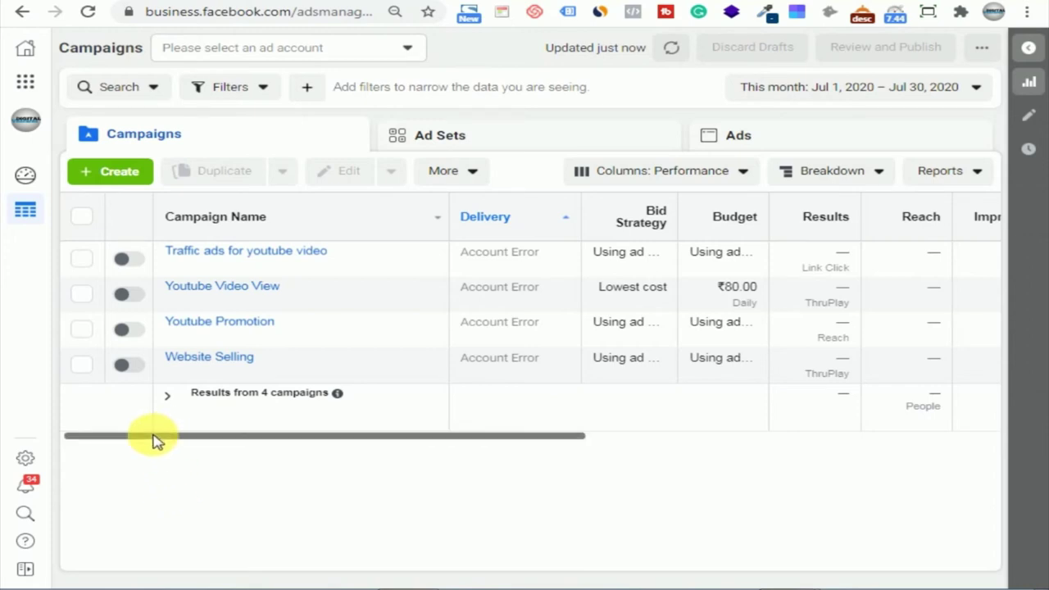
{"action": "left_click", "coordinate": [131, 174]}
{"action": "scroll", "coordinate": [983, 336], "scroll_direction": "down", "scroll_amount": 1}
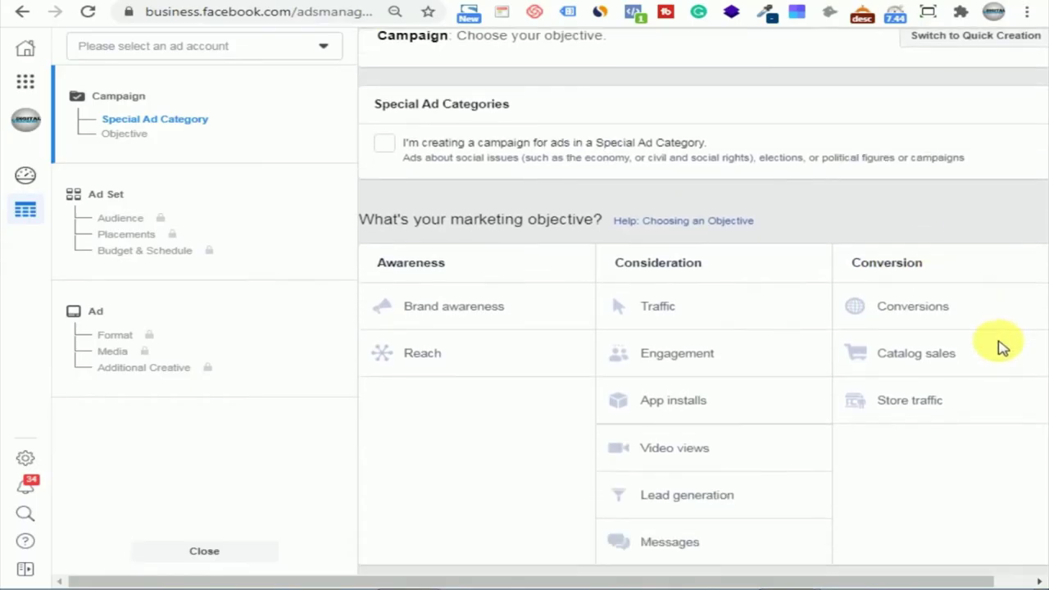
{"action": "left_click", "coordinate": [973, 354]}
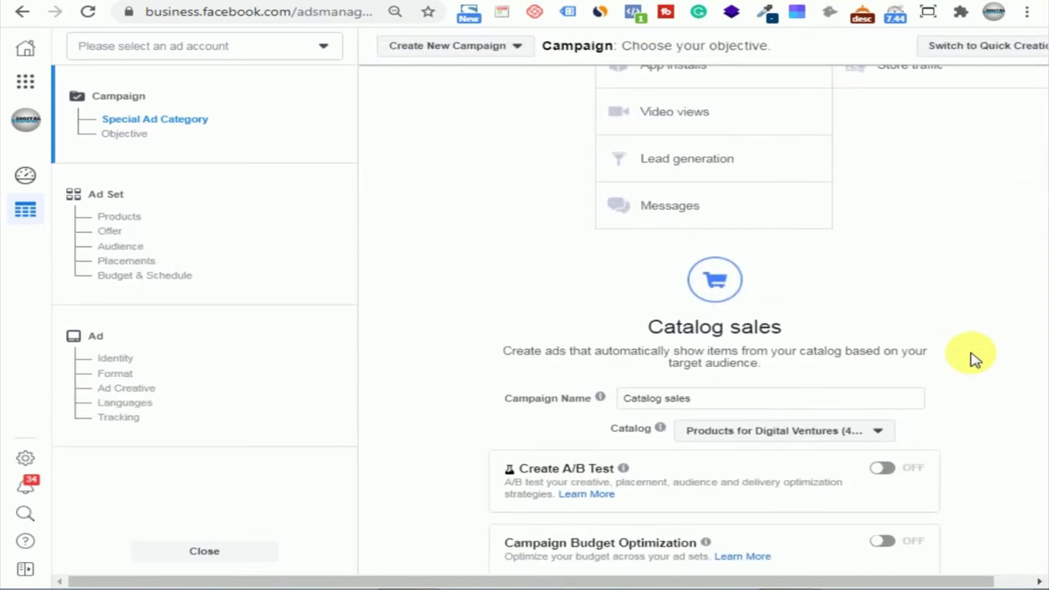
Step: Continue to the ad set with the Products for Digital Ventures catalog and dismiss the pixel creation prompt
{"action": "scroll", "coordinate": [974, 358], "scroll_direction": "down", "scroll_amount": 1}
{"action": "left_click", "coordinate": [857, 345]}
{"action": "left_click", "coordinate": [660, 389]}
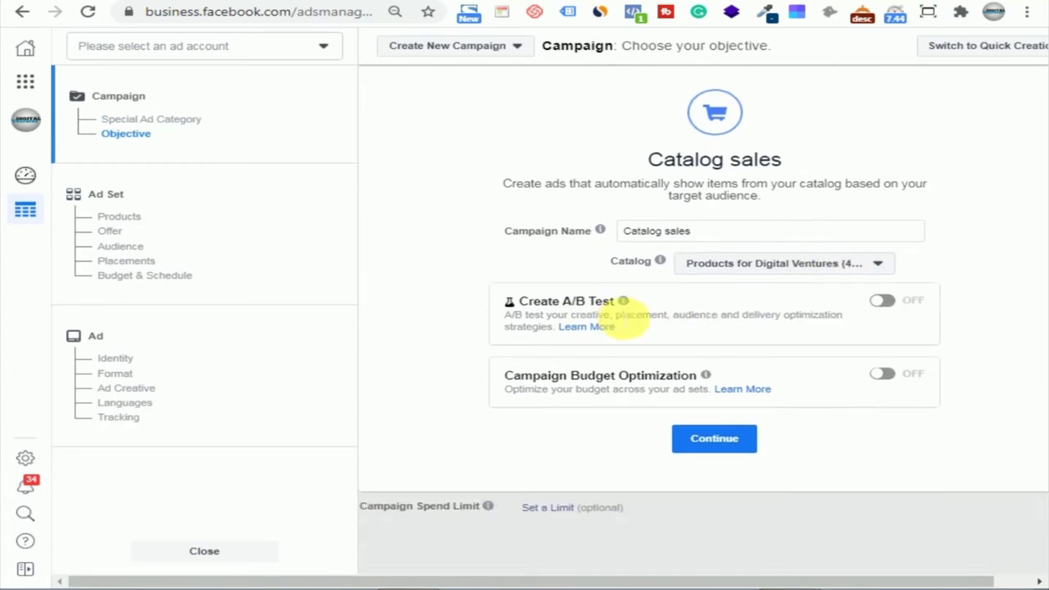
{"action": "left_click", "coordinate": [726, 441]}
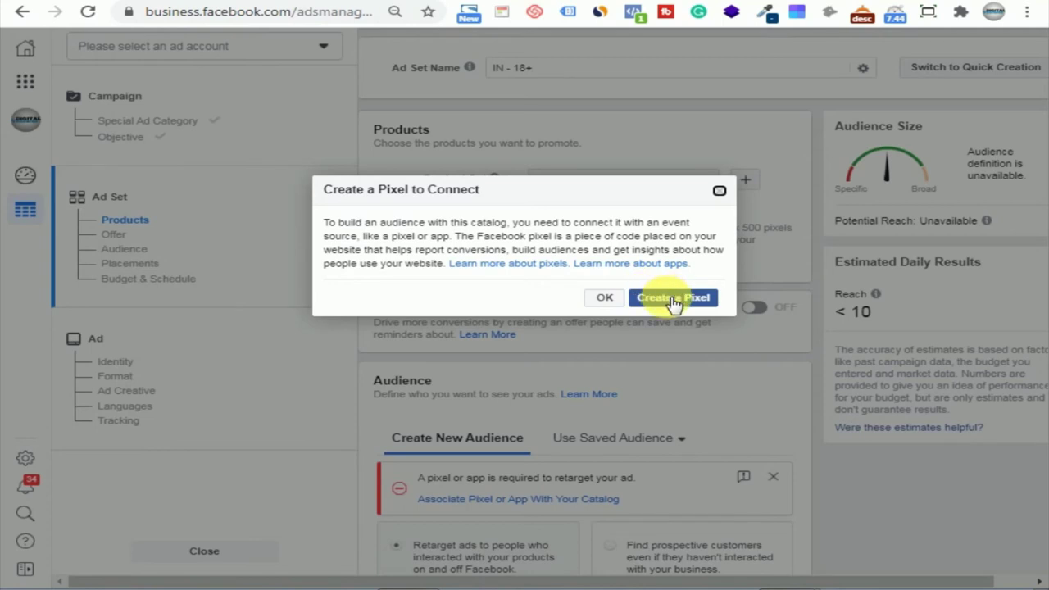
{"action": "left_click", "coordinate": [620, 297]}
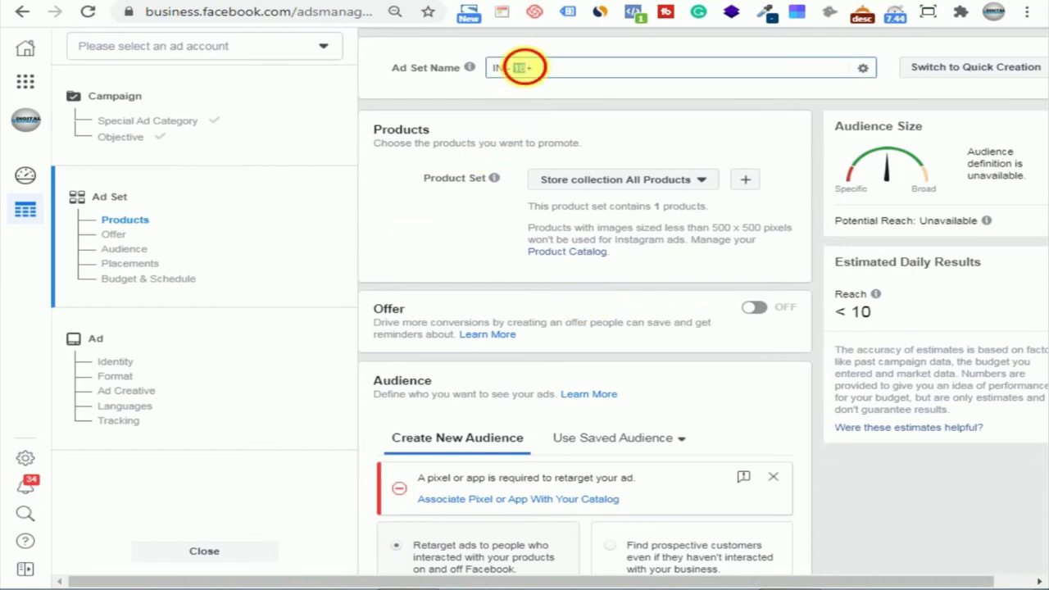
Step: Name the ad set "amazon product1" and keep Store collection All Products as its product set
{"action": "triple_click", "coordinate": [516, 68]}
{"action": "type", "text": "mod"}
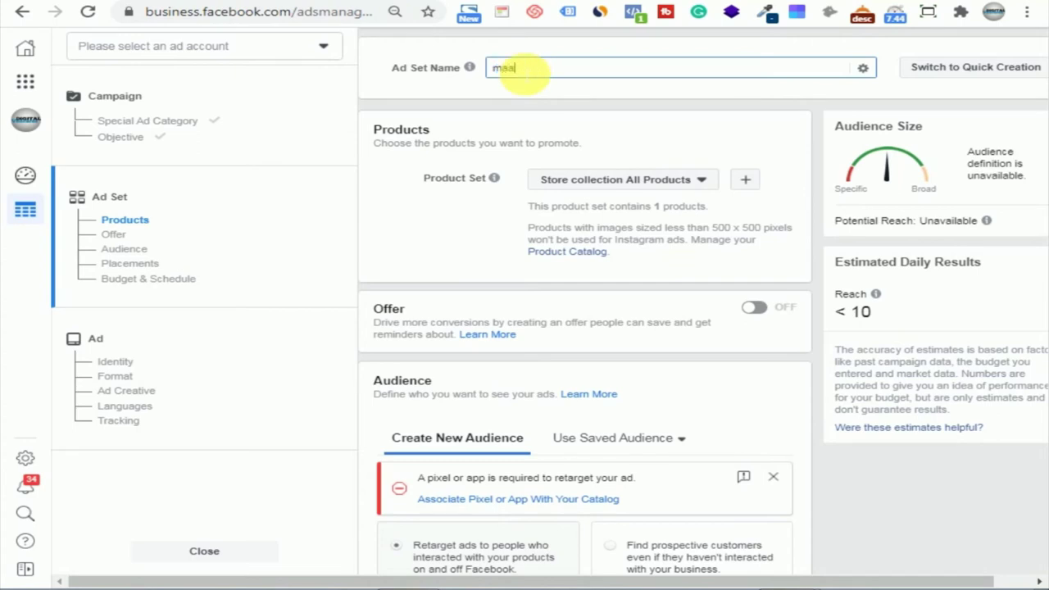
{"action": "key", "text": "BackSpace"}
{"action": "key", "text": "BackSpace"}
{"action": "key", "text": "BackSpace"}
{"action": "type", "text": "amazon product1"}
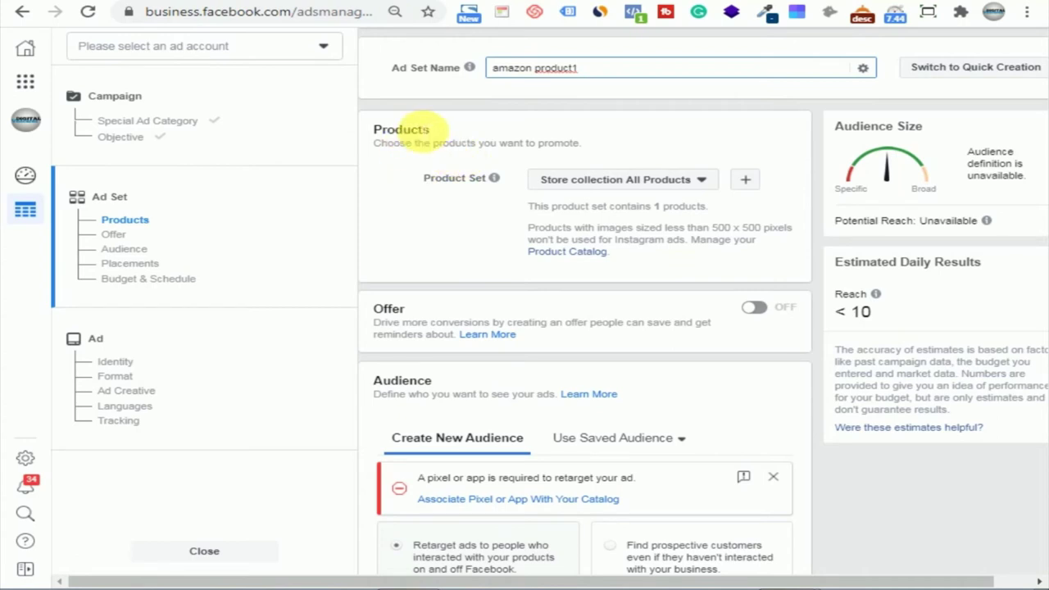
{"action": "left_click", "coordinate": [627, 180]}
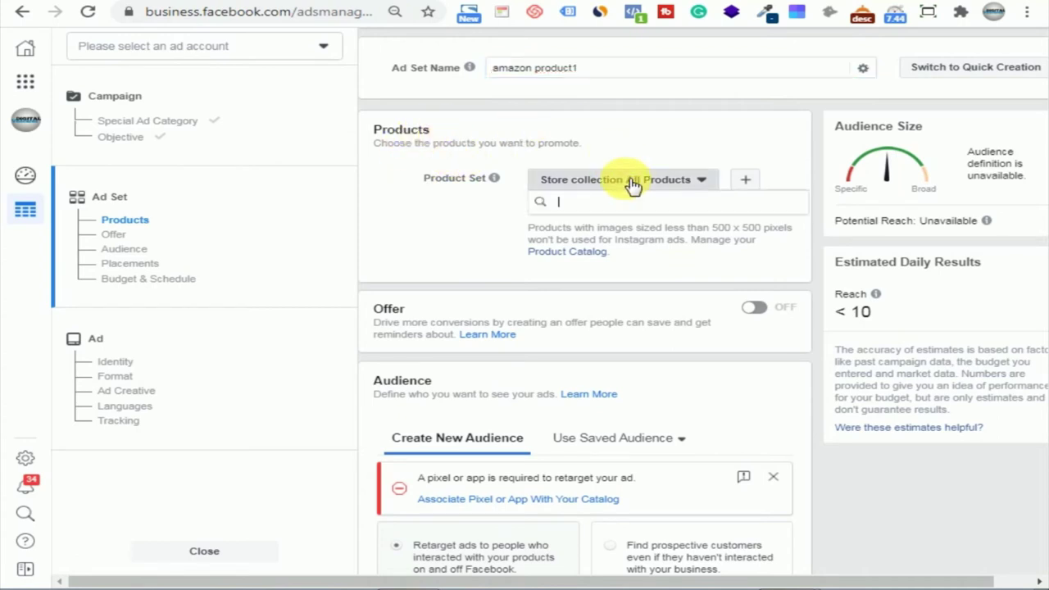
{"action": "left_click", "coordinate": [610, 292]}
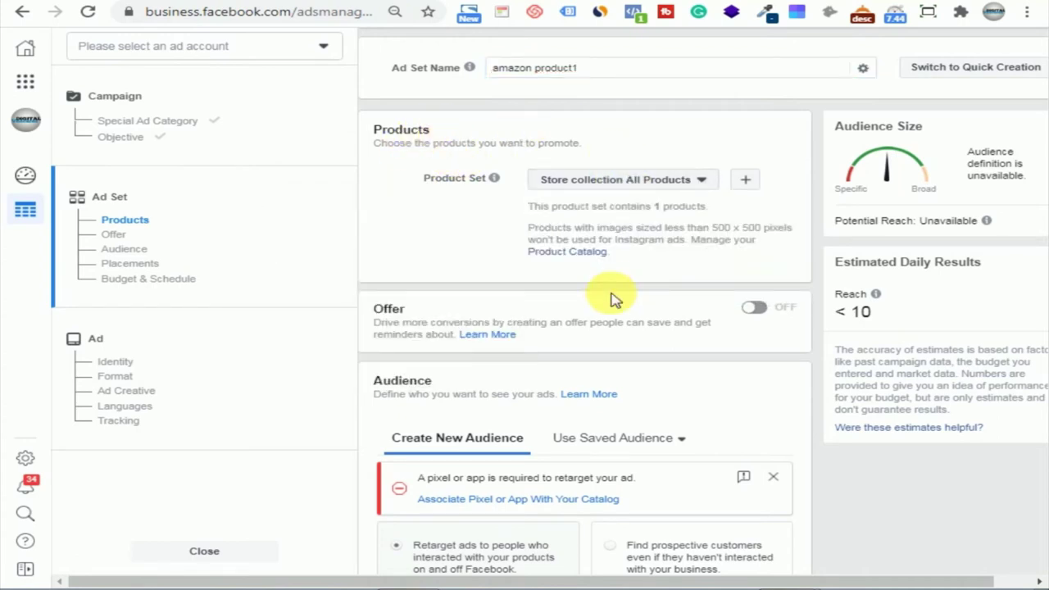
Step: Turn on the ad set's Offer option and choose Digital Ventures as its Facebook Page
{"action": "scroll", "coordinate": [614, 299], "scroll_direction": "down", "scroll_amount": 3}
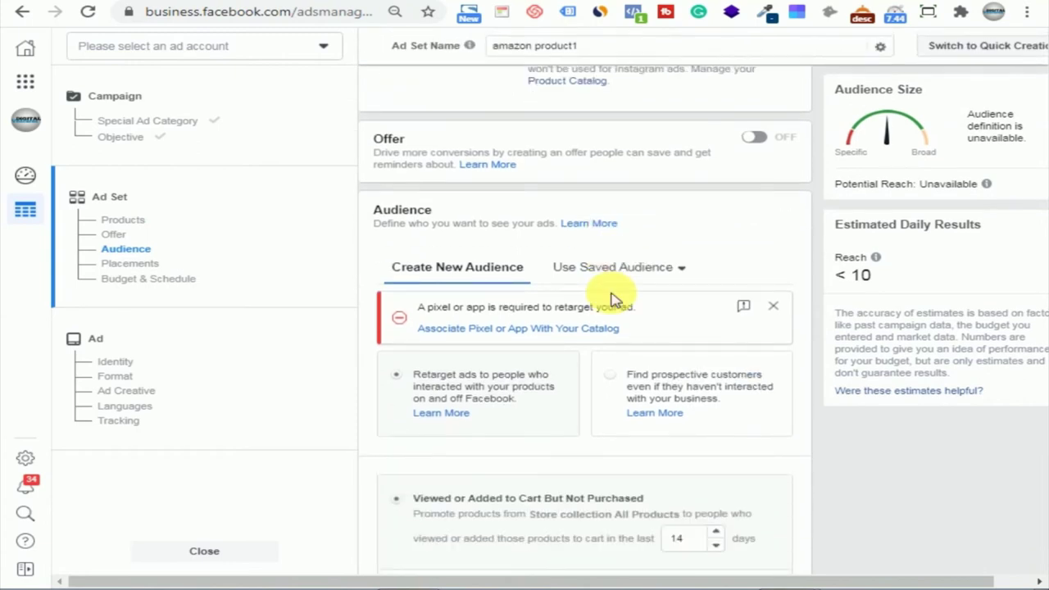
{"action": "scroll", "coordinate": [614, 299], "scroll_direction": "down", "scroll_amount": 1}
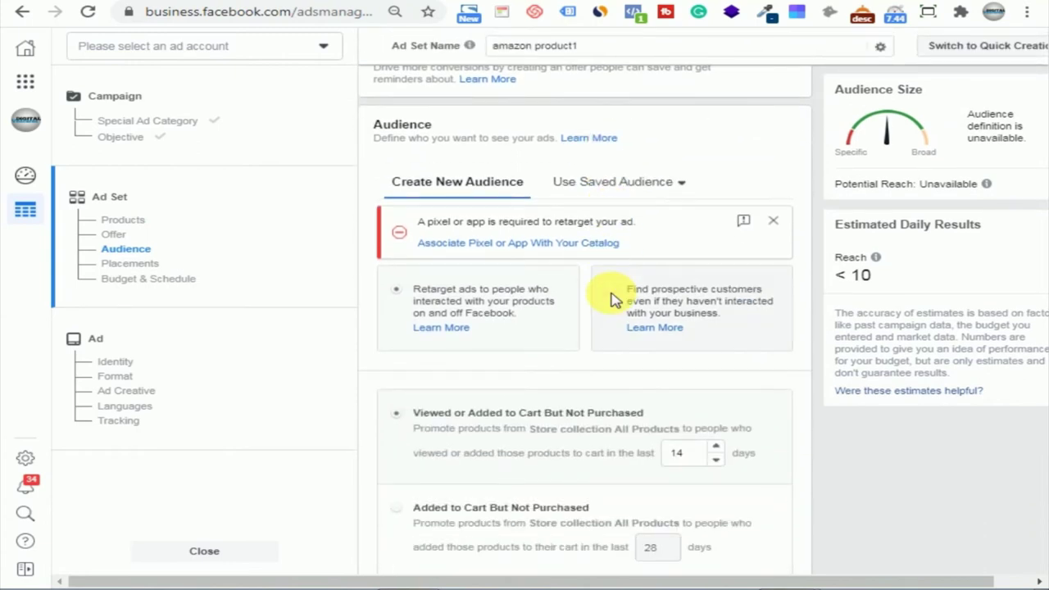
{"action": "scroll", "coordinate": [614, 299], "scroll_direction": "down", "scroll_amount": 1}
{"action": "scroll", "coordinate": [614, 290], "scroll_direction": "up", "scroll_amount": 2}
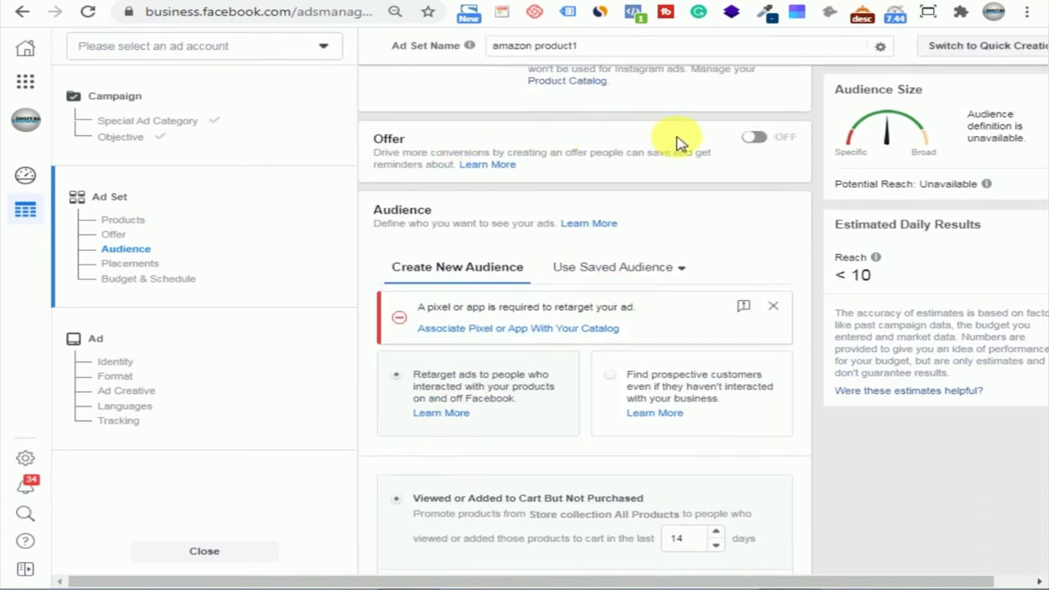
{"action": "left_click", "coordinate": [752, 137]}
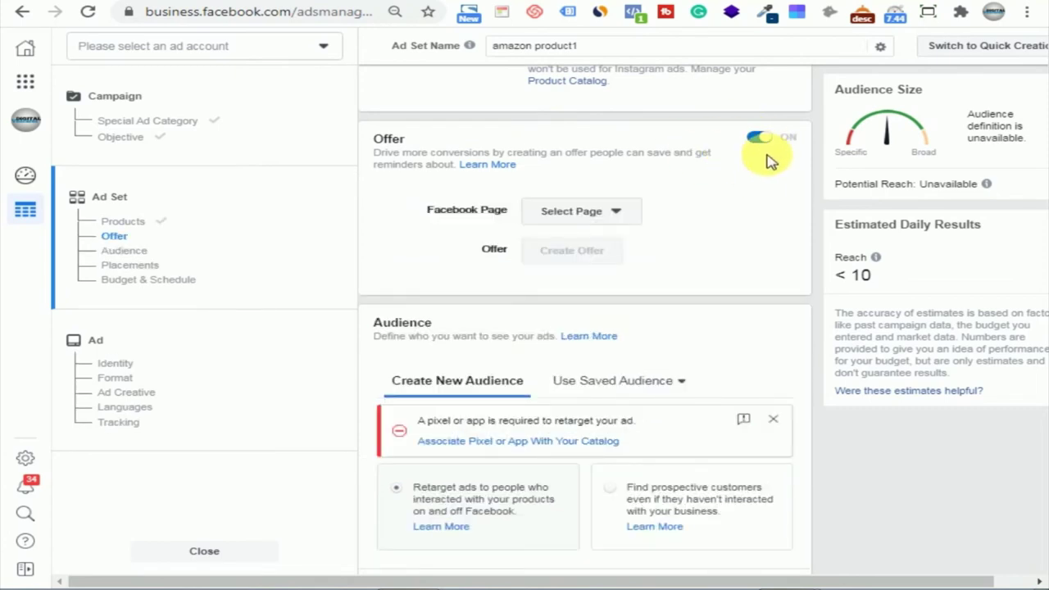
{"action": "left_click", "coordinate": [604, 213]}
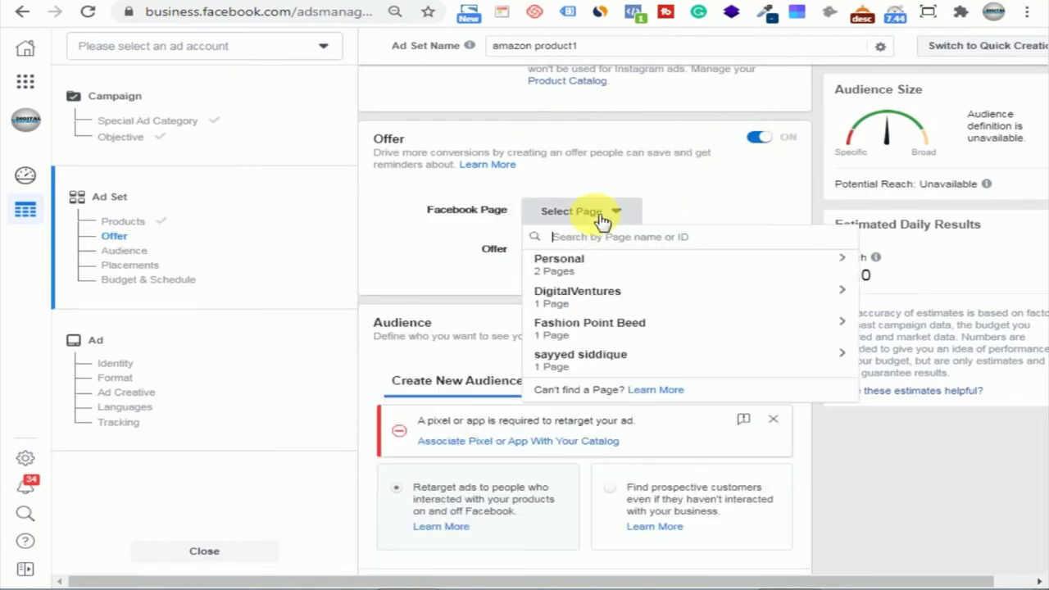
{"action": "left_click", "coordinate": [603, 299]}
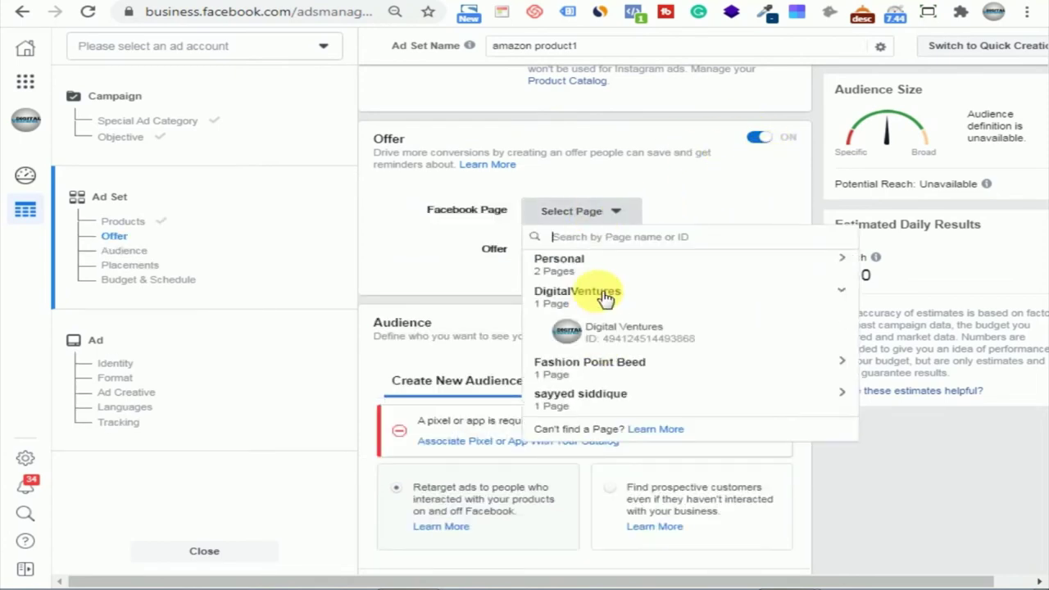
{"action": "left_click", "coordinate": [635, 333]}
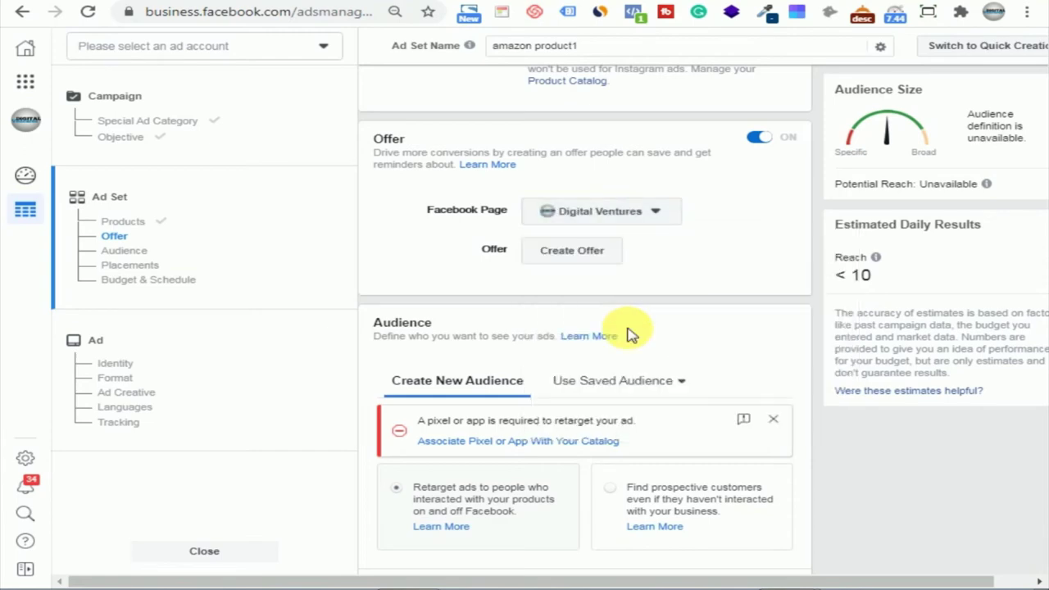
Step: Start creating an offer with the title "get save 66% money in this product now"
{"action": "left_click", "coordinate": [573, 252]}
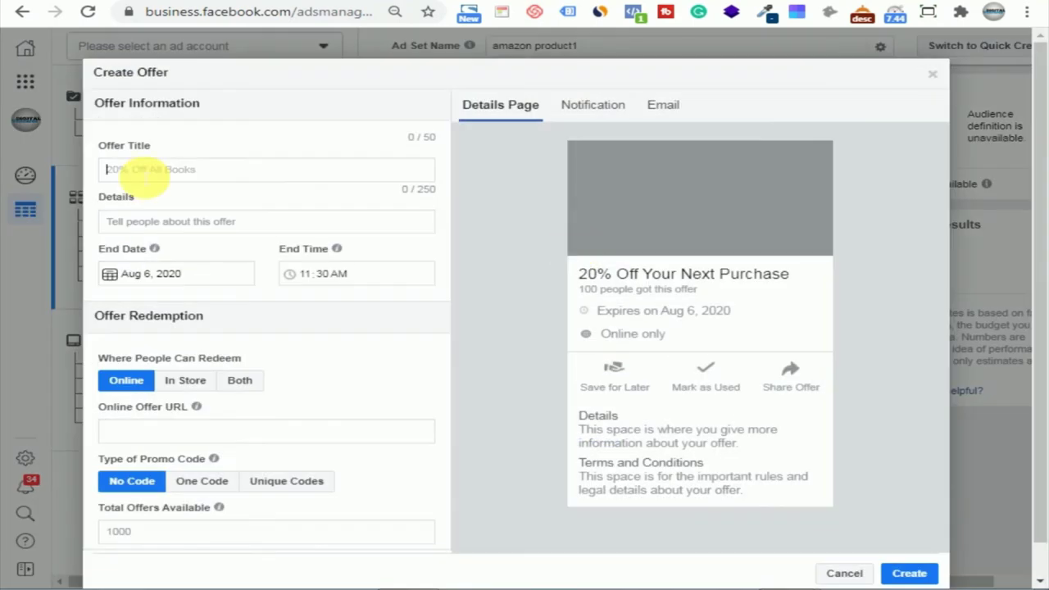
{"action": "left_click", "coordinate": [146, 172]}
{"action": "type", "text": "get save 66% money"}
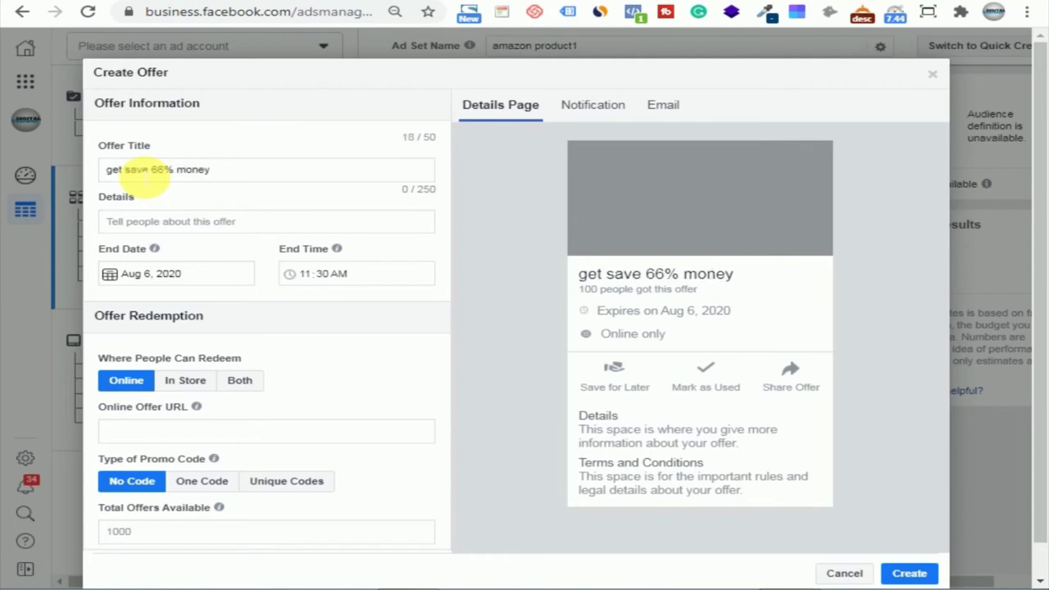
{"action": "type", "text": "in this"}
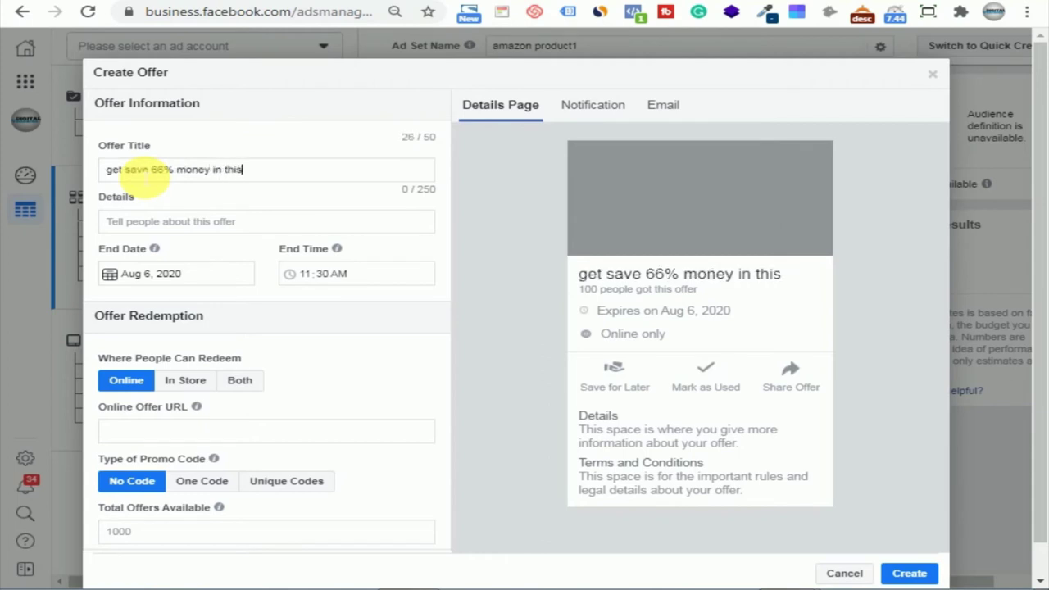
{"action": "type", "text": " product now"}
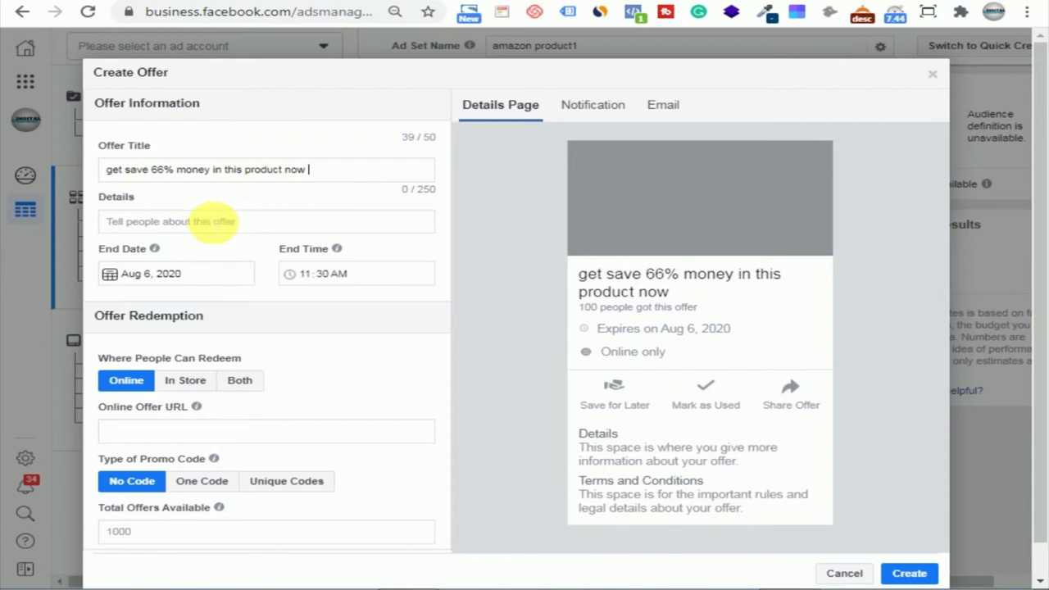
Step: Look through the offer's details, end date, redemption settings and advanced options
{"action": "left_click", "coordinate": [211, 221]}
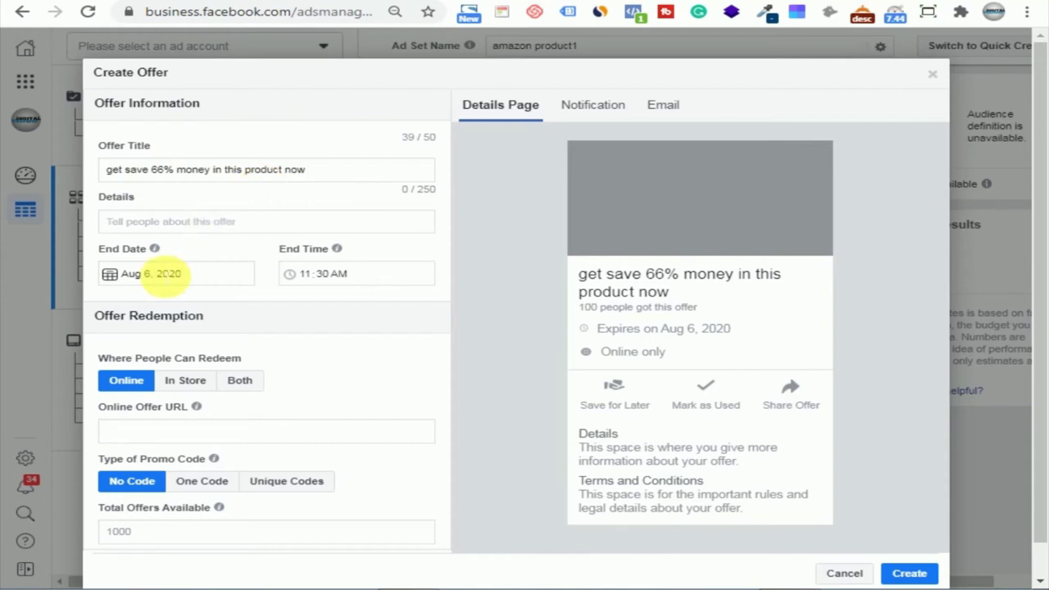
{"action": "left_click", "coordinate": [164, 273]}
{"action": "left_click", "coordinate": [383, 303]}
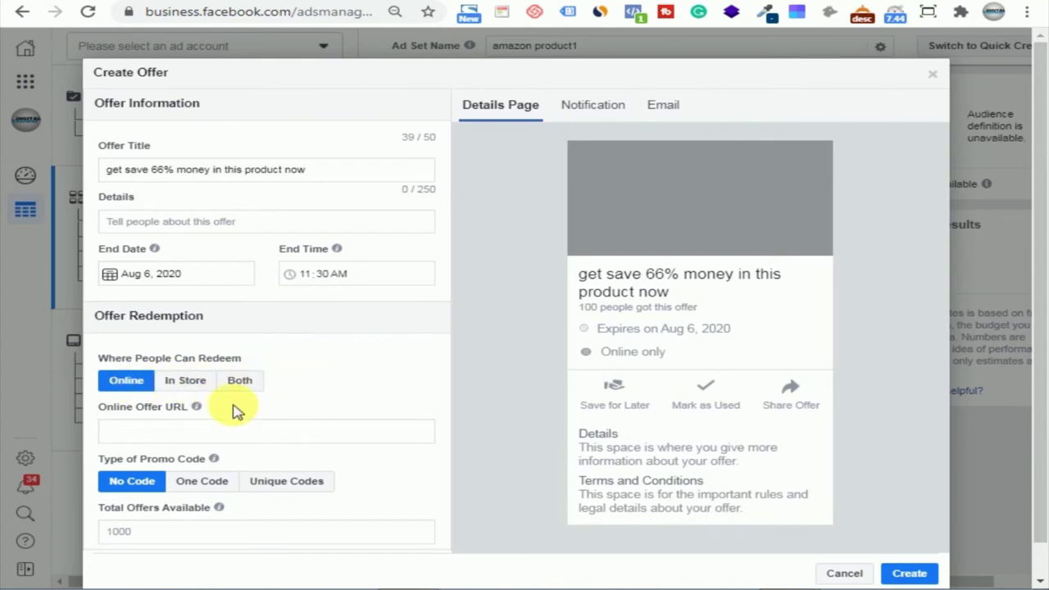
{"action": "scroll", "coordinate": [205, 392], "scroll_direction": "down", "scroll_amount": 2}
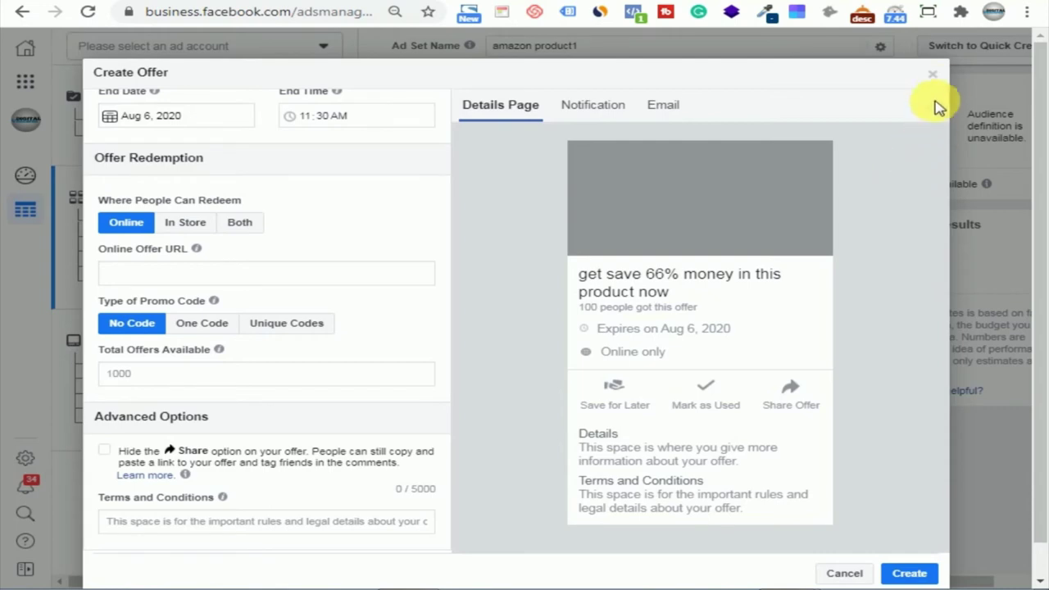
Step: Discard the unfinished offer and turn off the ad set's Offer option
{"action": "left_click", "coordinate": [934, 75]}
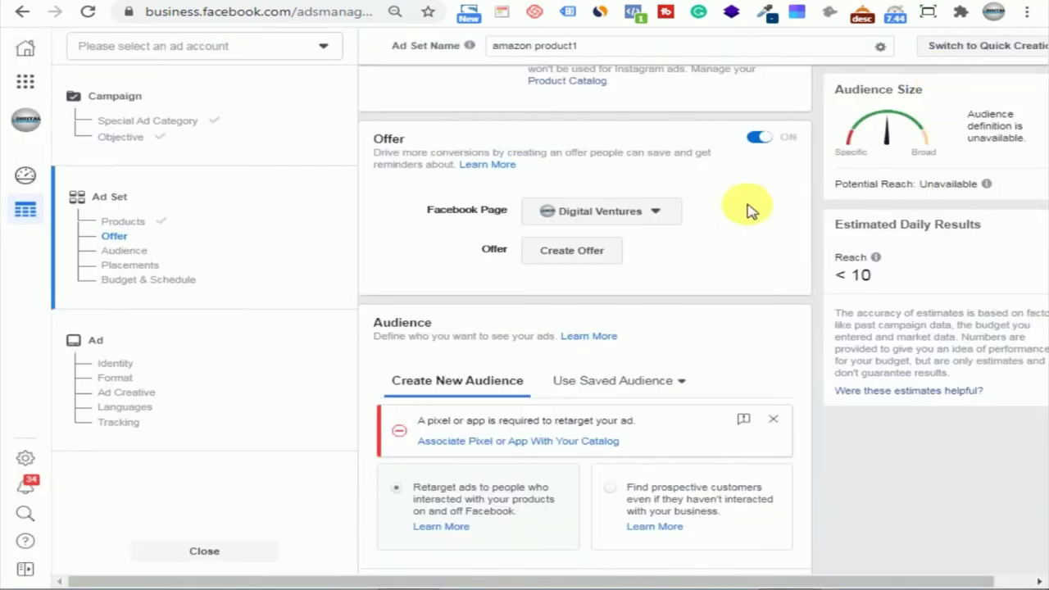
{"action": "left_click", "coordinate": [758, 137]}
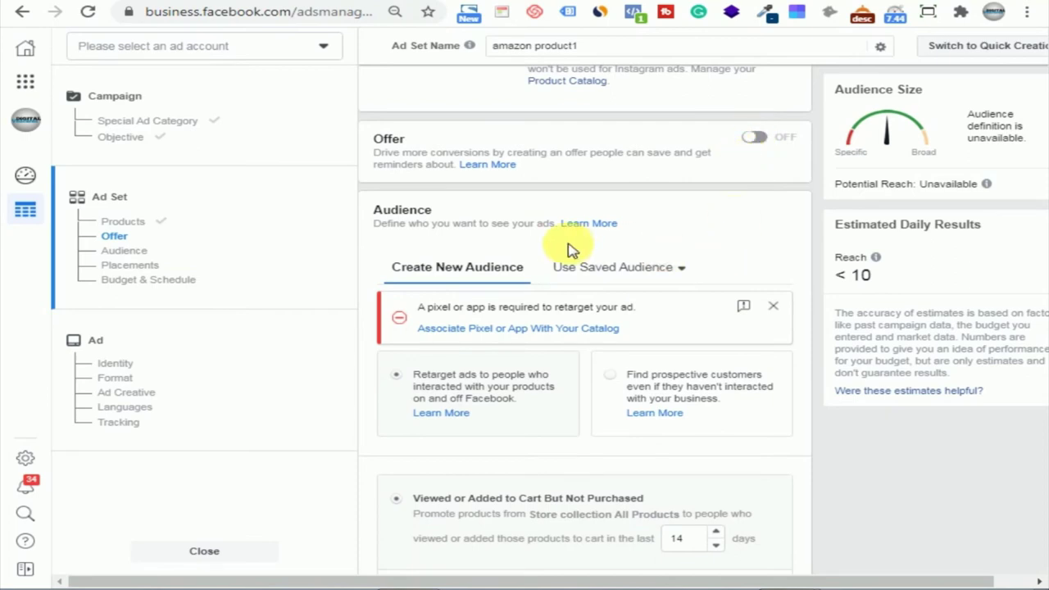
Step: Set the new audience to find prospective customers even if they haven't interacted with the business
{"action": "scroll", "coordinate": [471, 238], "scroll_direction": "down", "scroll_amount": 1}
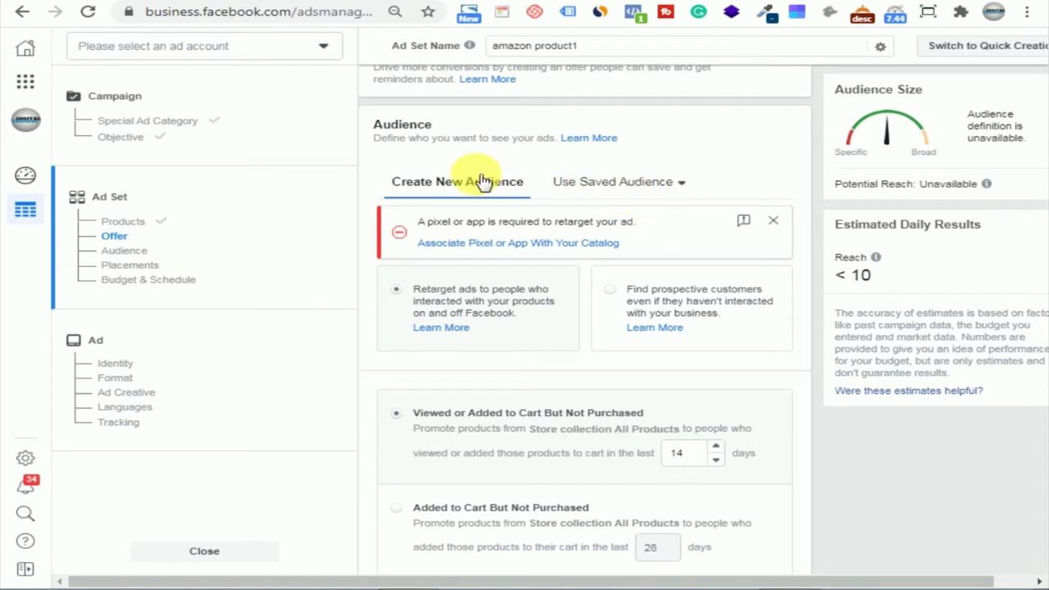
{"action": "left_click", "coordinate": [607, 300]}
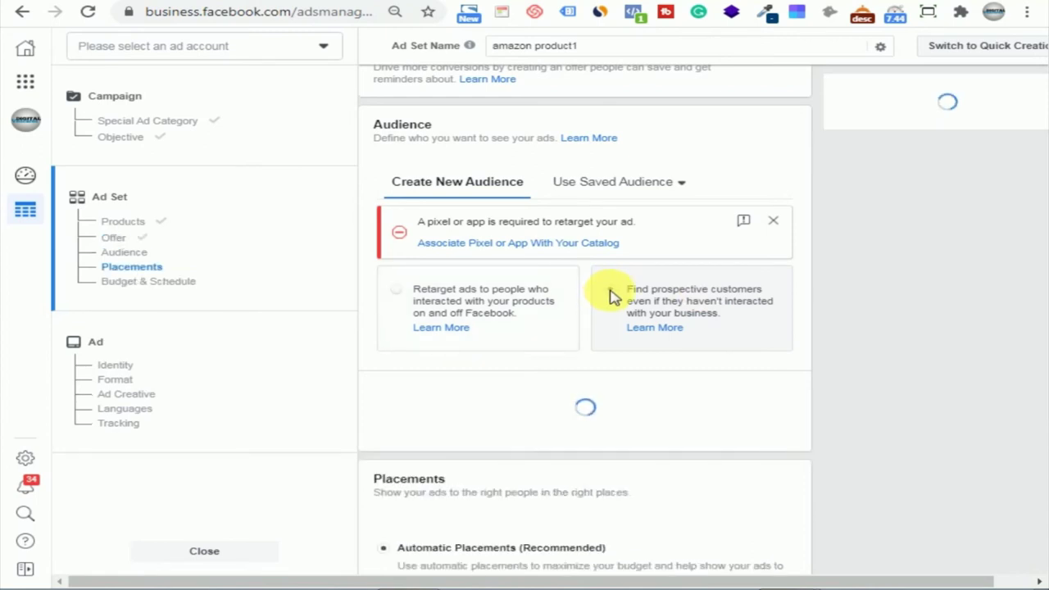
Step: Edit the audience's locations and add Mumbai, Maharashtra as the included location
{"action": "scroll", "coordinate": [573, 232], "scroll_direction": "down", "scroll_amount": 2}
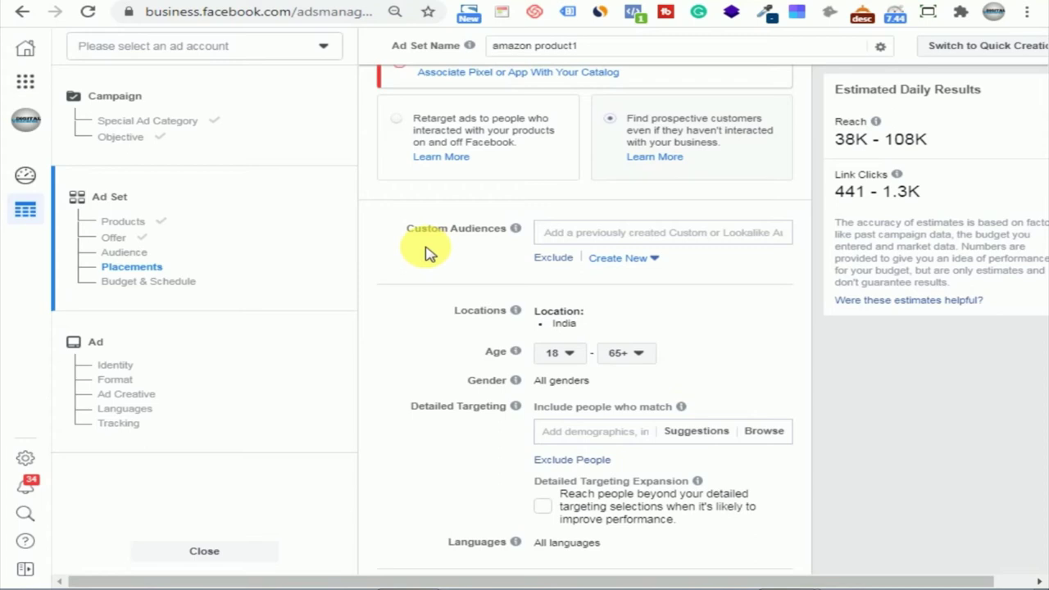
{"action": "scroll", "coordinate": [417, 251], "scroll_direction": "down", "scroll_amount": 2}
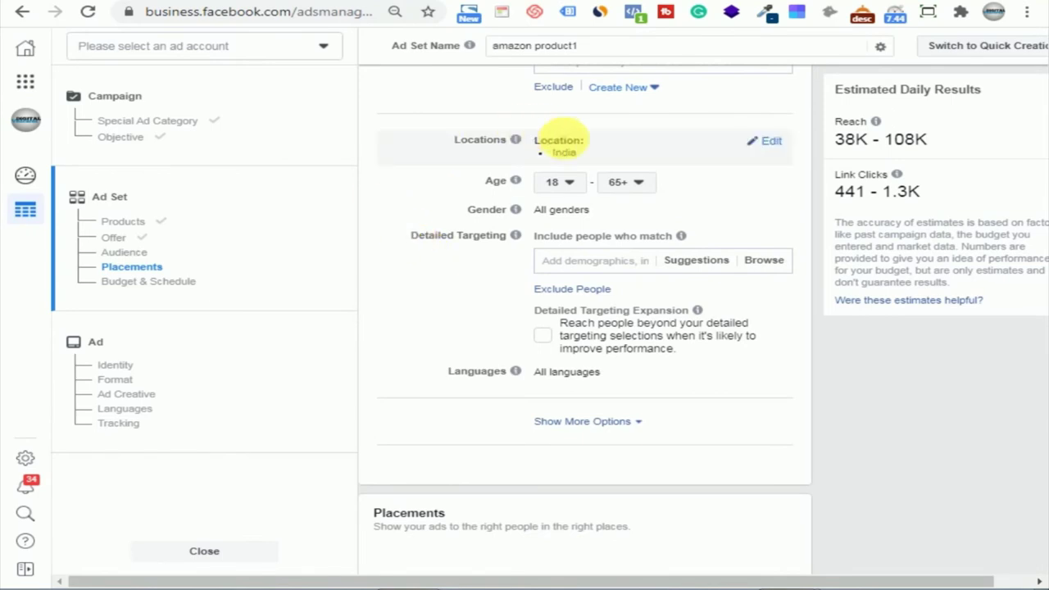
{"action": "left_click", "coordinate": [773, 145]}
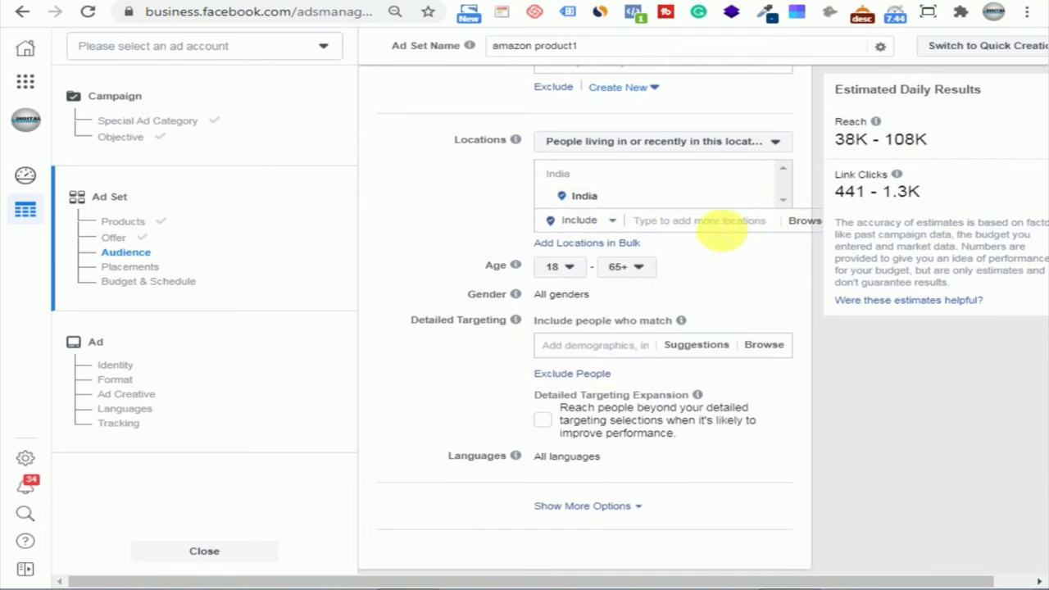
{"action": "left_click", "coordinate": [720, 224]}
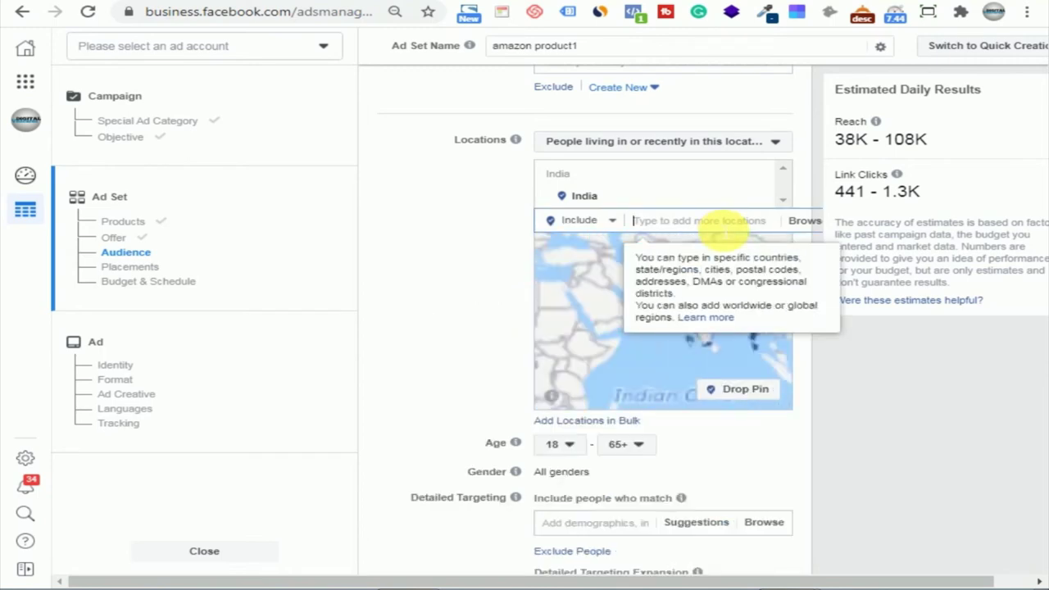
{"action": "type", "text": "maharash"}
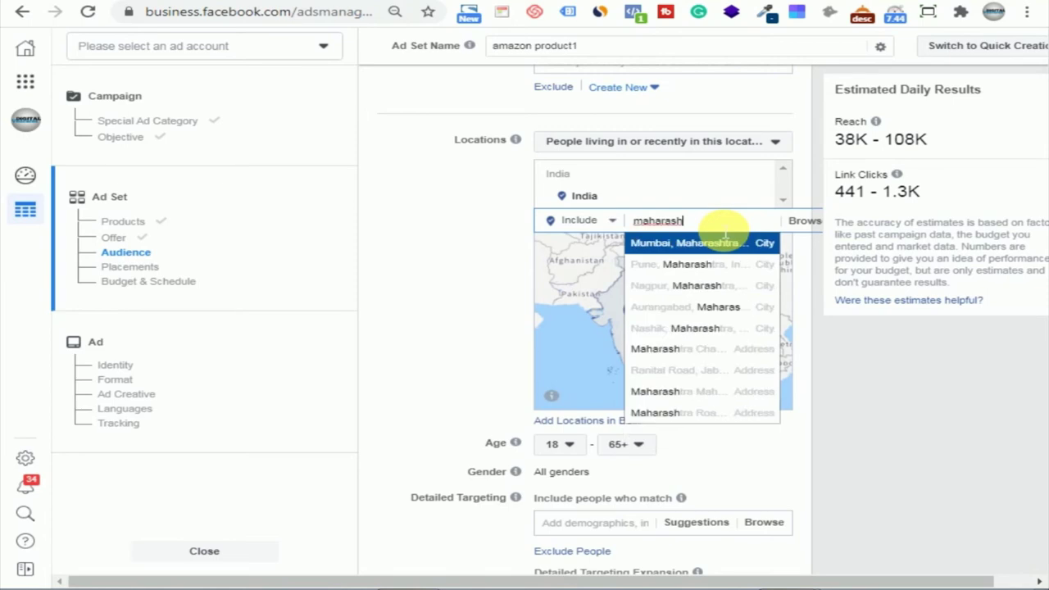
{"action": "left_click", "coordinate": [710, 244]}
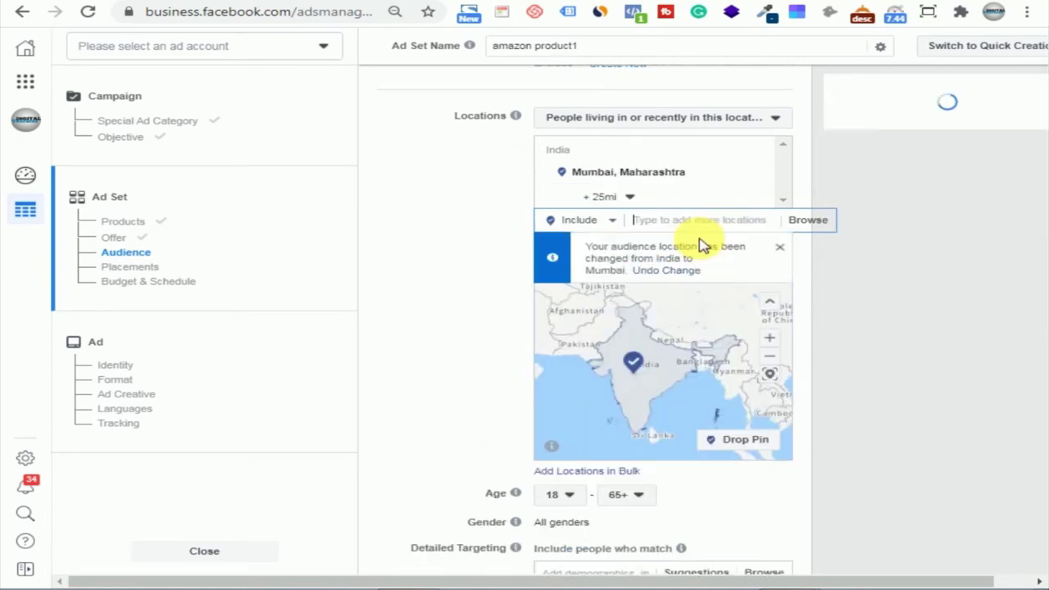
Step: Remove Mumbai from the audience's locations and include the country India instead
{"action": "left_click", "coordinate": [762, 175]}
{"action": "type", "text": "india"}
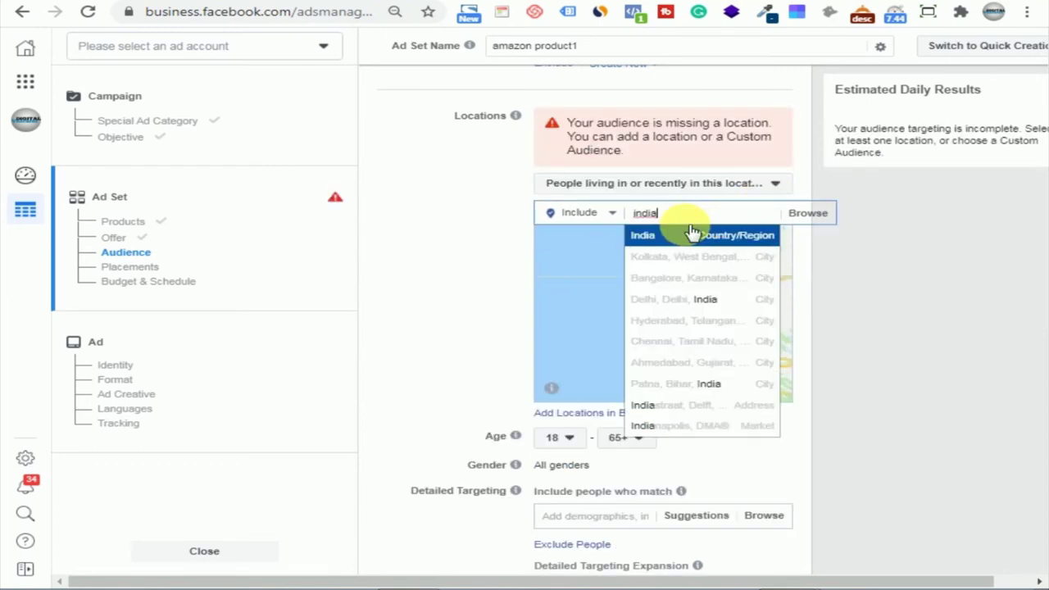
{"action": "left_click", "coordinate": [643, 236]}
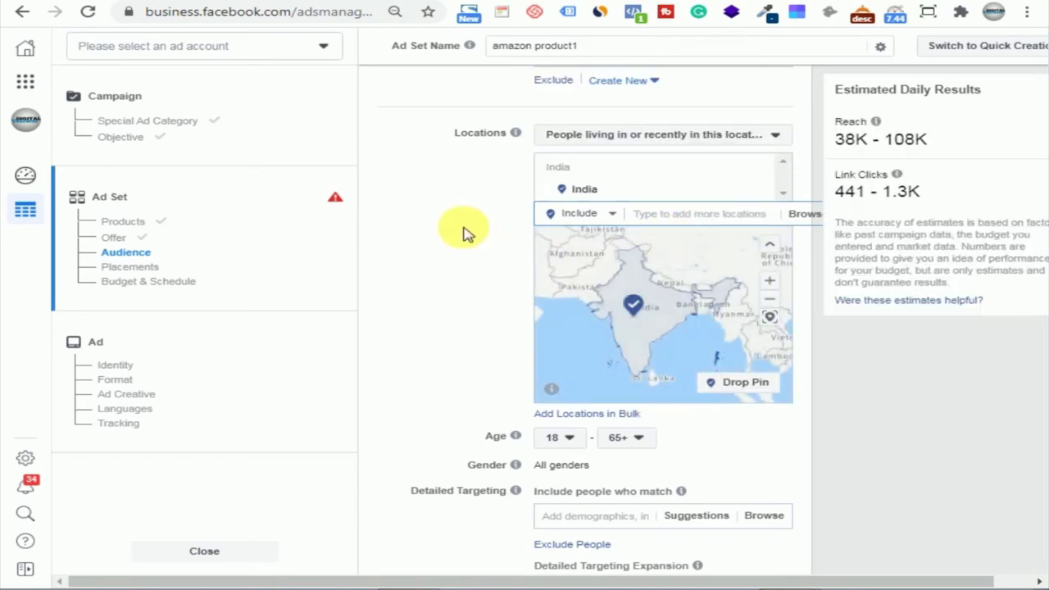
Step: Set the audience's maximum age to 34 and keep the gender on All
{"action": "scroll", "coordinate": [571, 273], "scroll_direction": "down", "scroll_amount": 2}
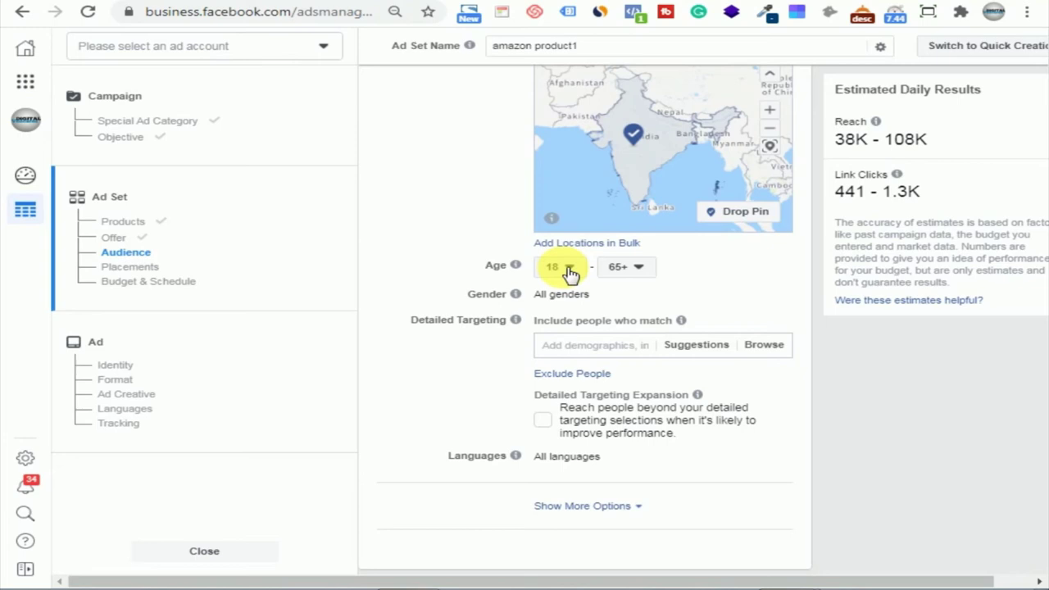
{"action": "left_click", "coordinate": [618, 267]}
{"action": "scroll", "coordinate": [644, 318], "scroll_direction": "up", "scroll_amount": 3}
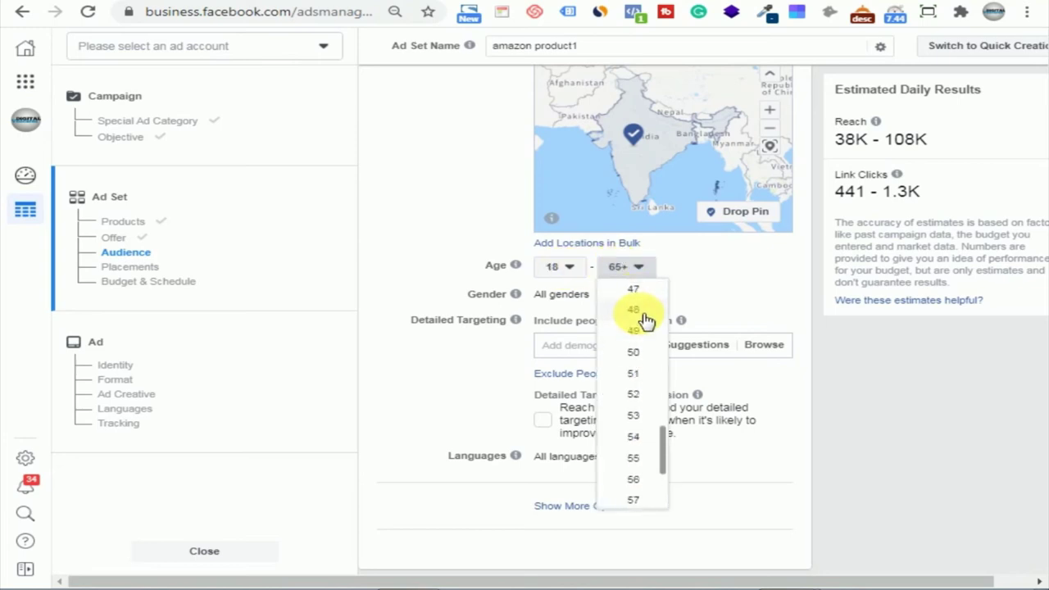
{"action": "scroll", "coordinate": [645, 320], "scroll_direction": "up", "scroll_amount": 5}
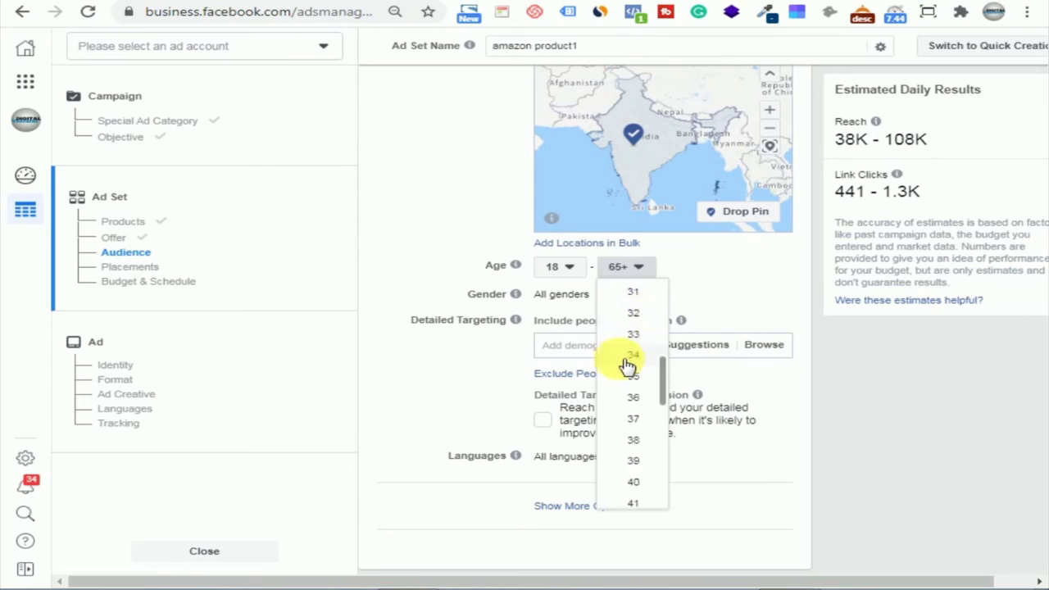
{"action": "left_click", "coordinate": [627, 361]}
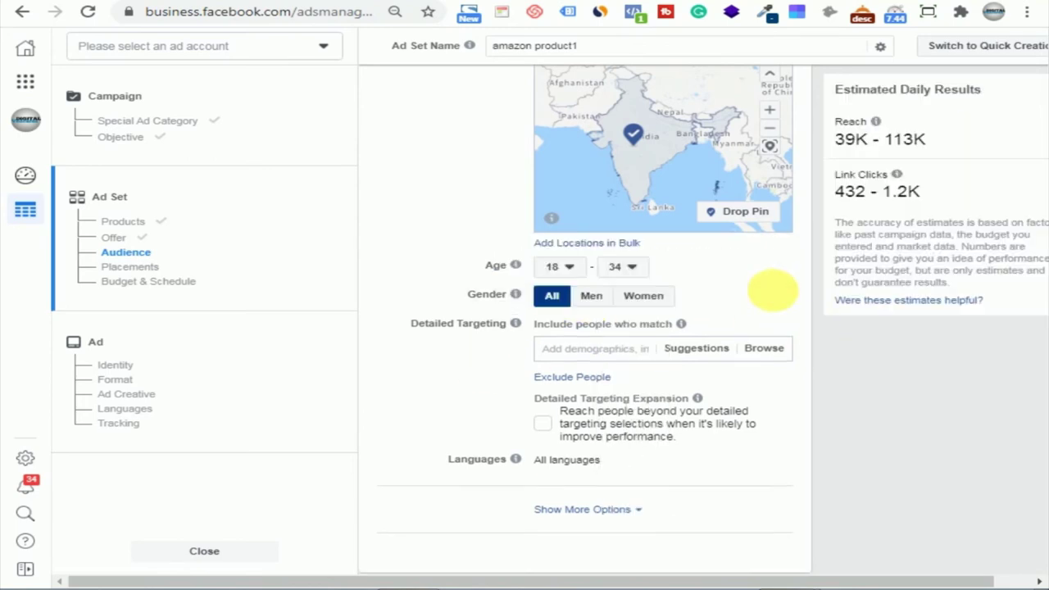
{"action": "left_click", "coordinate": [605, 303]}
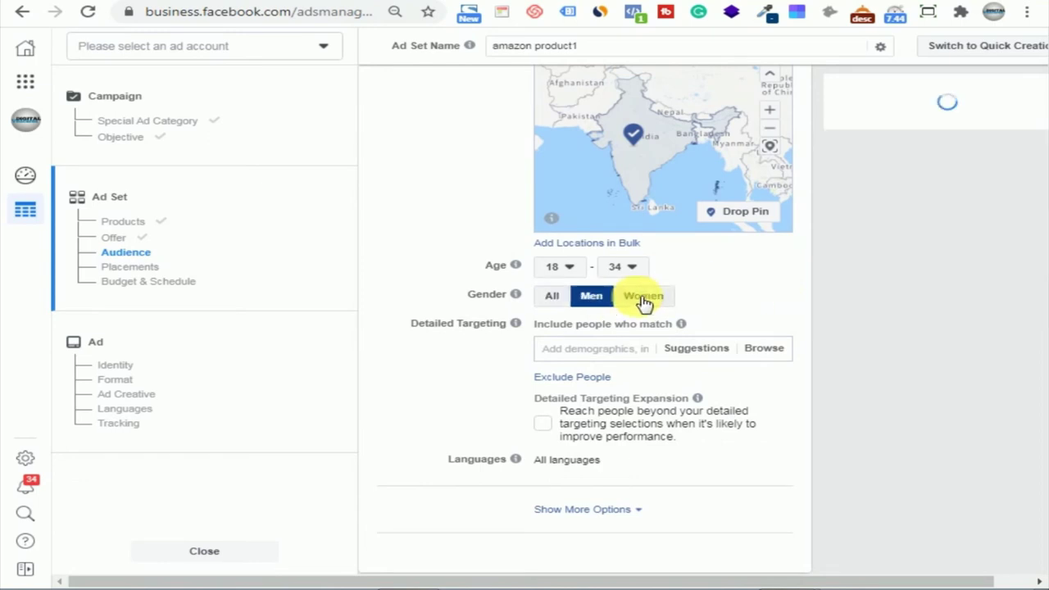
{"action": "left_click", "coordinate": [552, 299]}
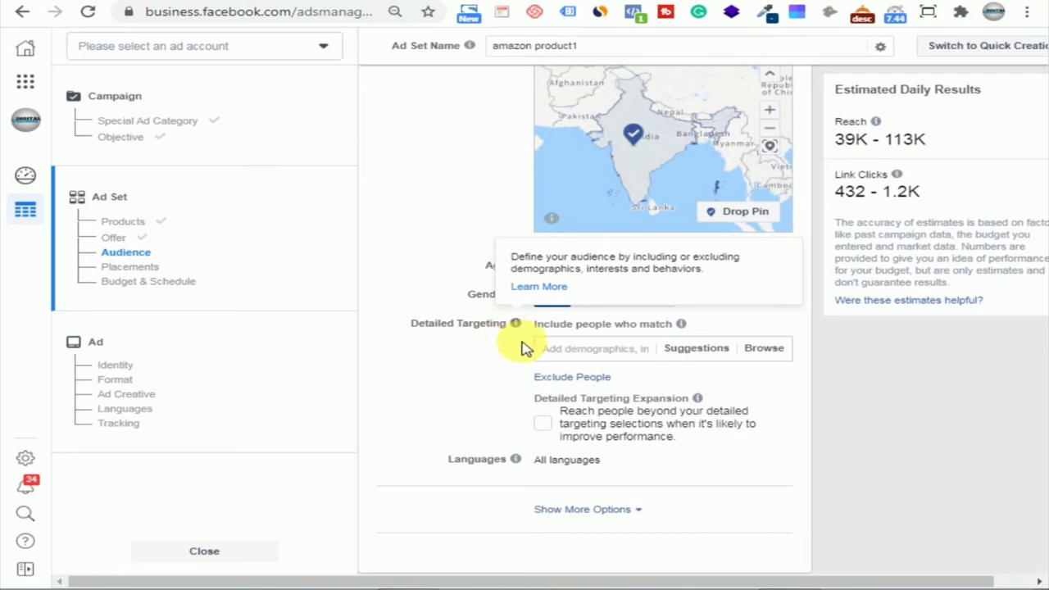
Step: Add the YouTube interest to the audience's detailed targeting
{"action": "left_click", "coordinate": [629, 352]}
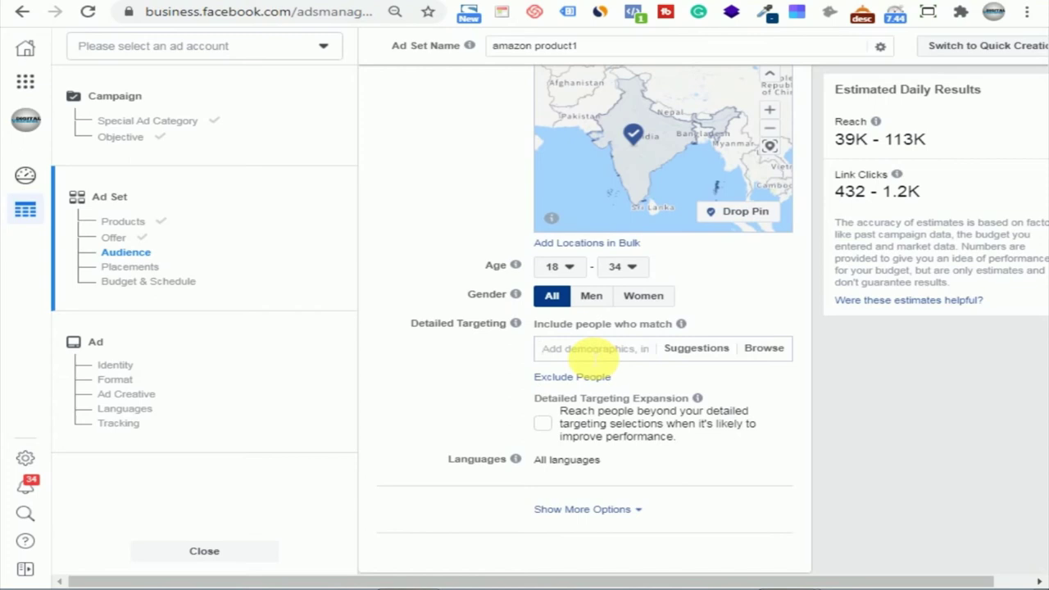
{"action": "type", "text": "youtube"}
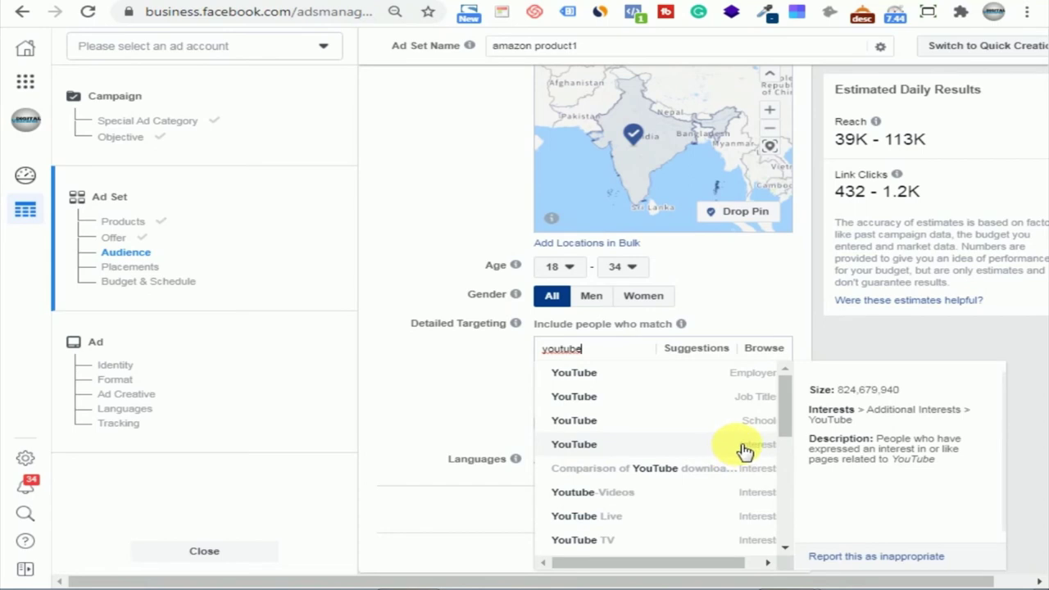
{"action": "left_click", "coordinate": [613, 450]}
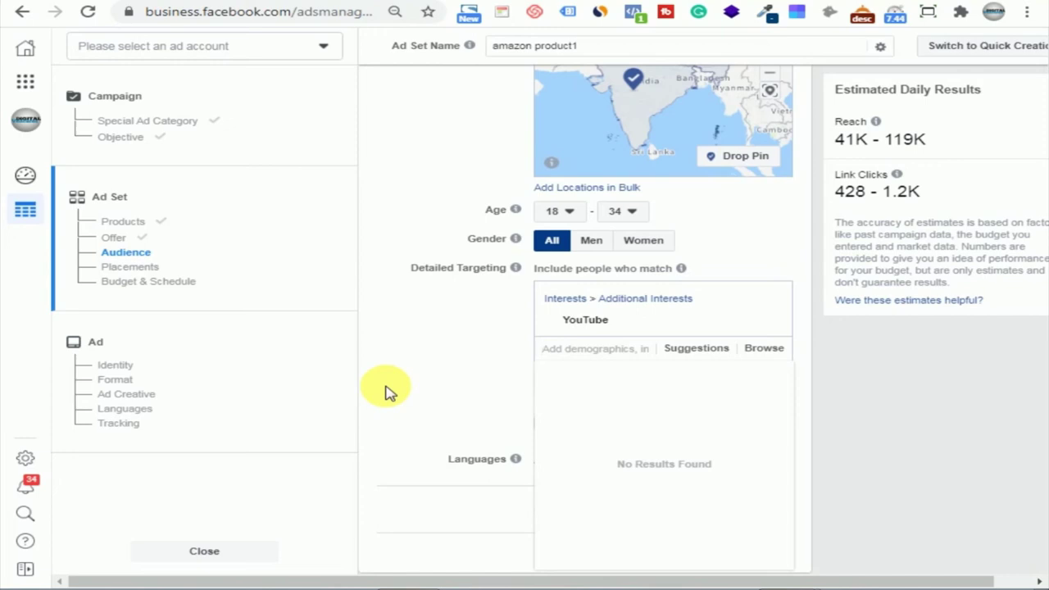
{"action": "left_click", "coordinate": [807, 412]}
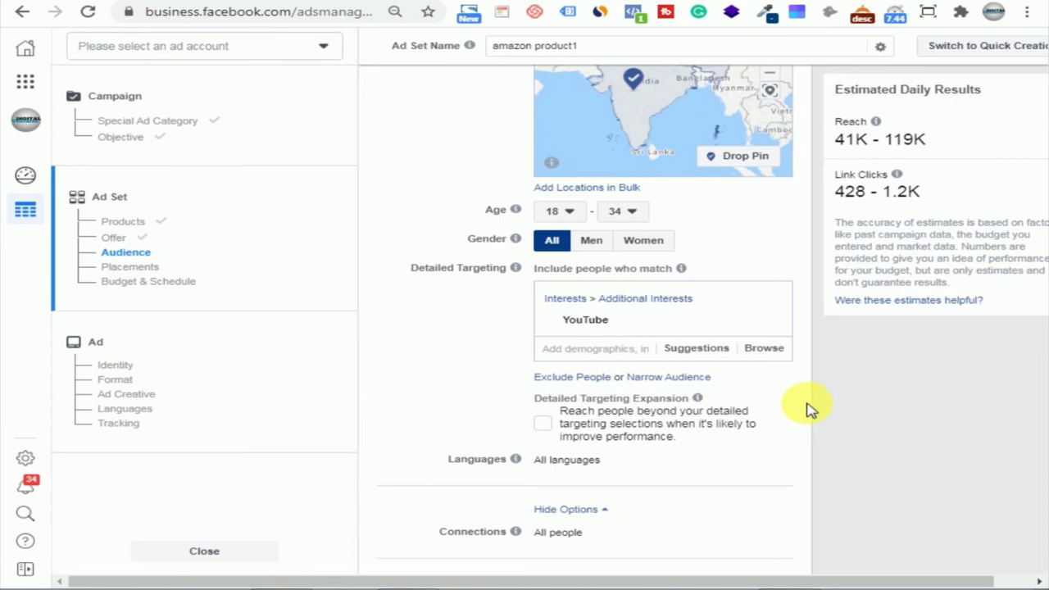
Step: Show more audience options and add a connection that excludes people who like the Digital Ventures Page
{"action": "scroll", "coordinate": [738, 368], "scroll_direction": "down", "scroll_amount": 3}
{"action": "left_click", "coordinate": [602, 253]}
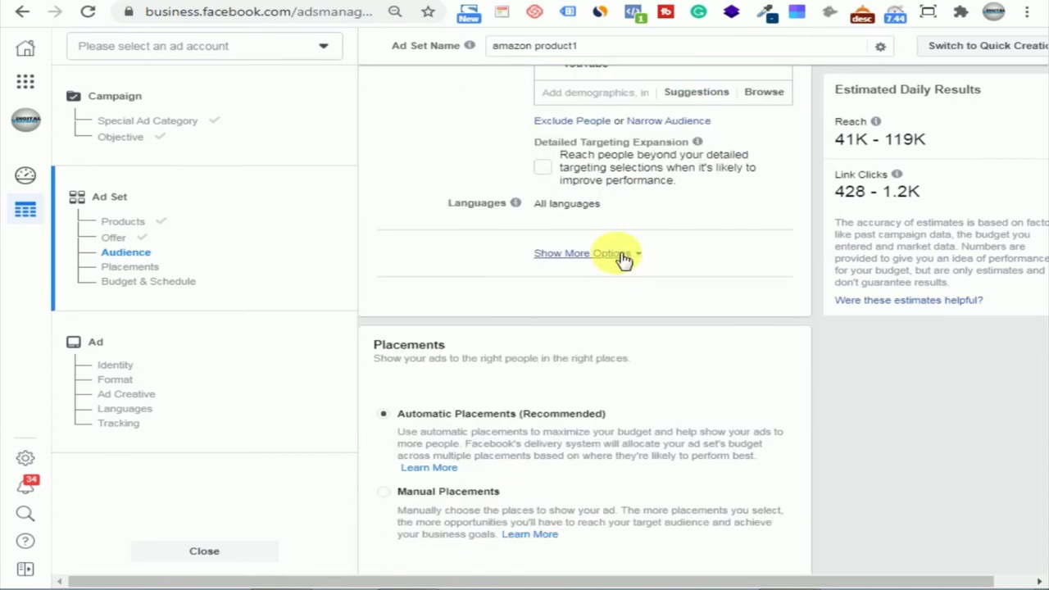
{"action": "left_click", "coordinate": [621, 261]}
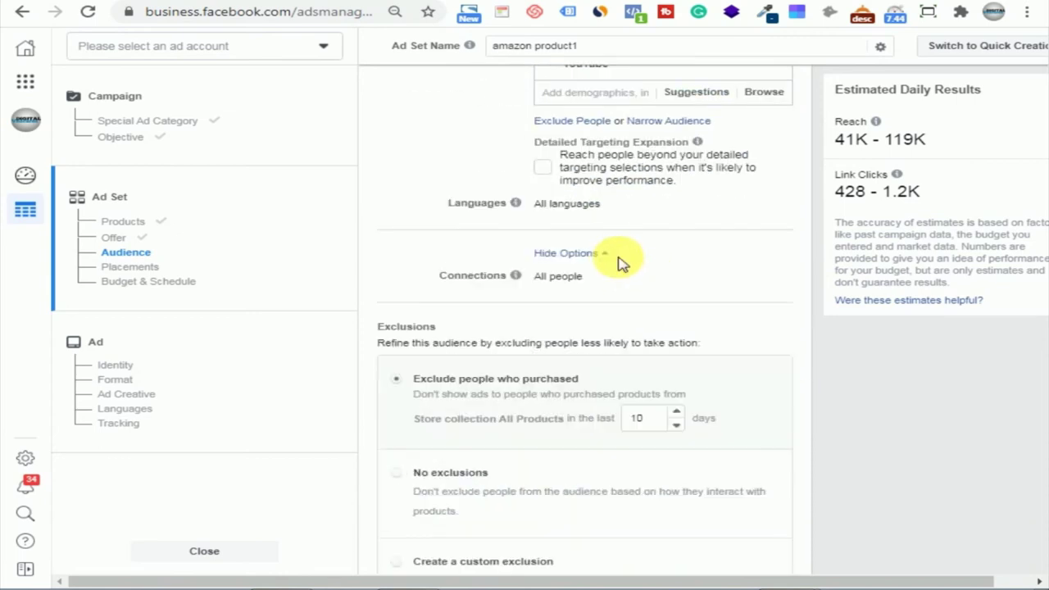
{"action": "mouse_move", "coordinate": [632, 274]}
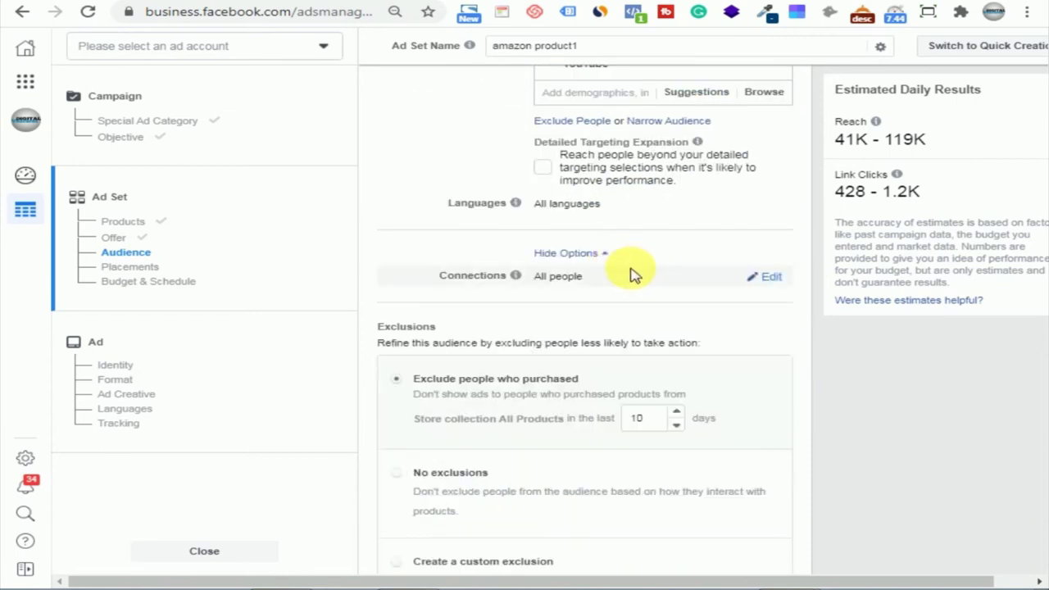
{"action": "left_click", "coordinate": [771, 279]}
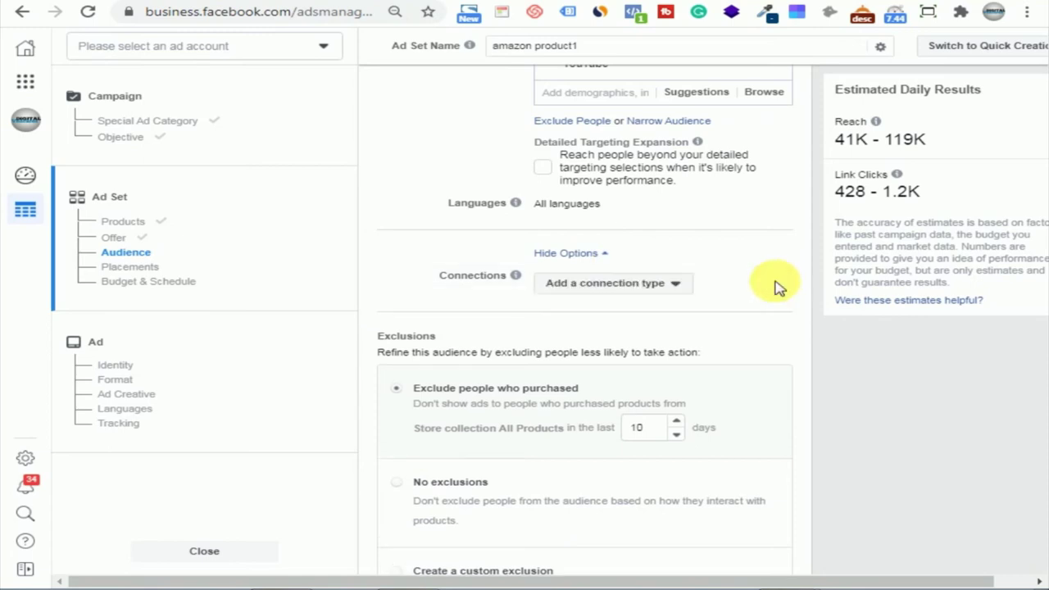
{"action": "left_click", "coordinate": [647, 295]}
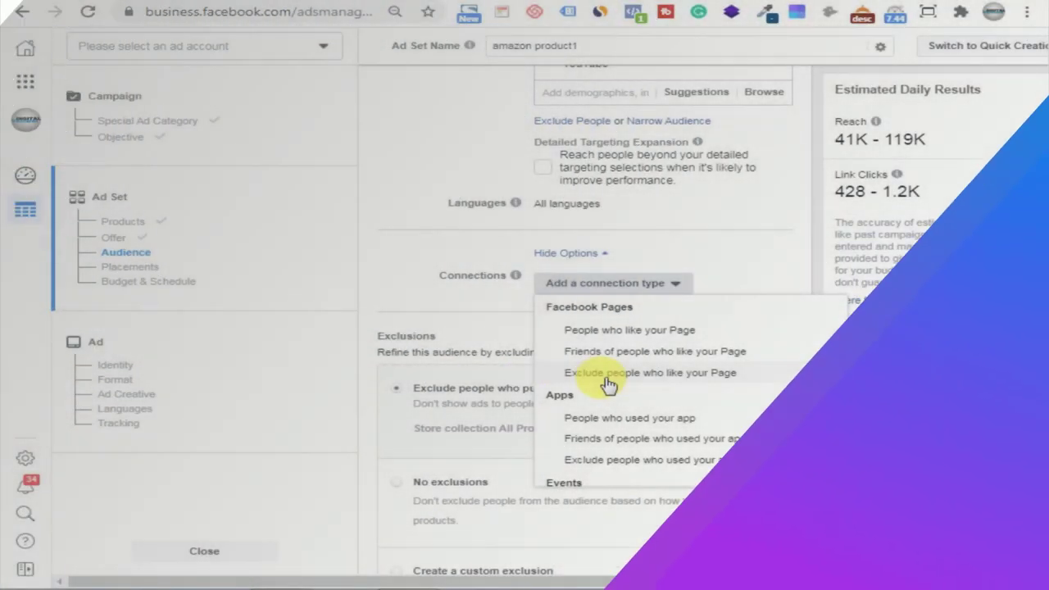
{"action": "left_click", "coordinate": [586, 379]}
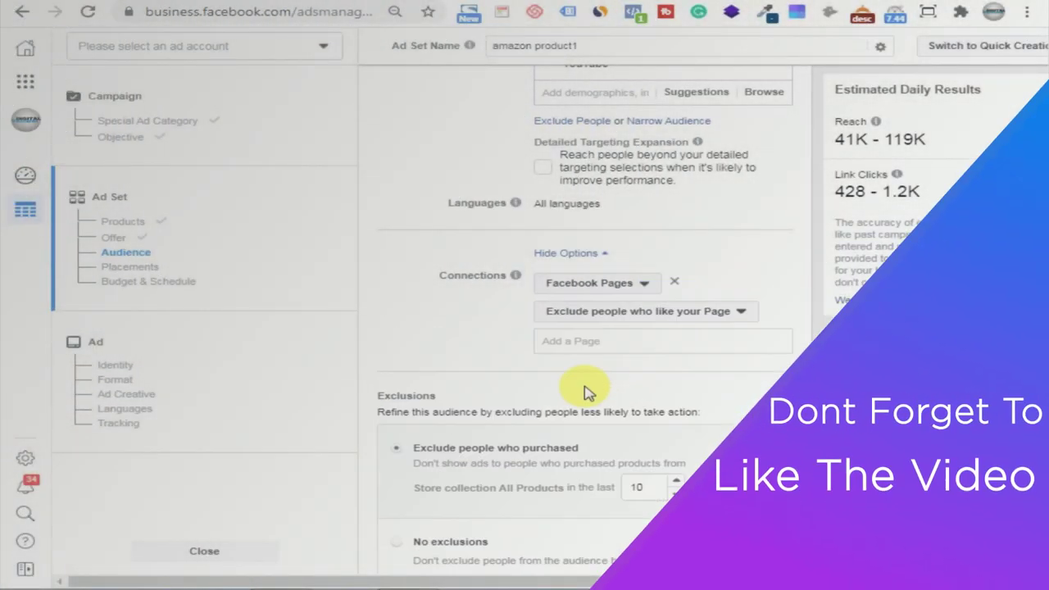
{"action": "left_click", "coordinate": [625, 341]}
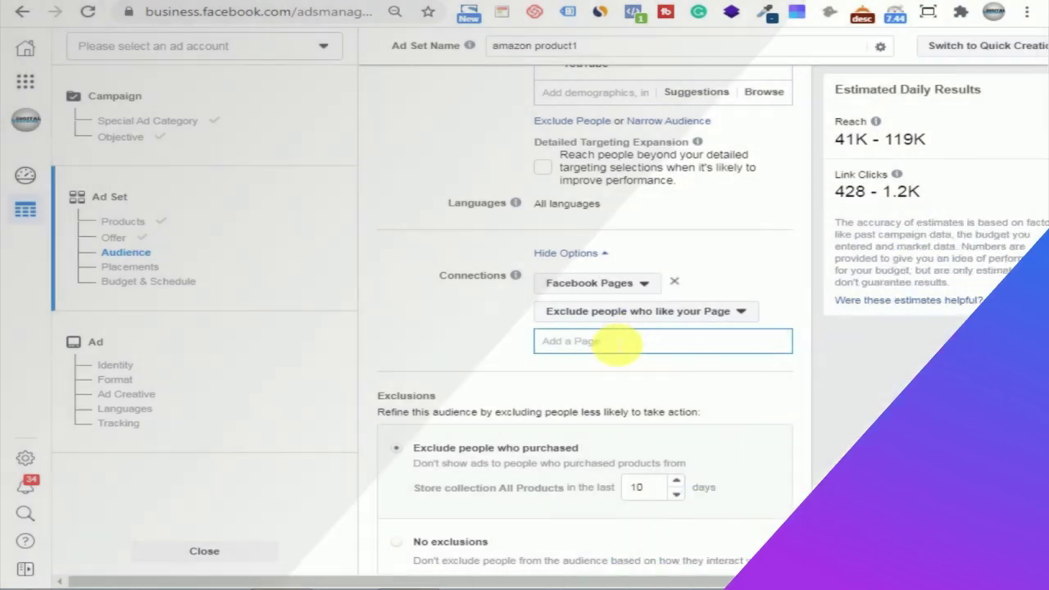
{"action": "type", "text": "d"}
{"action": "left_click", "coordinate": [604, 371]}
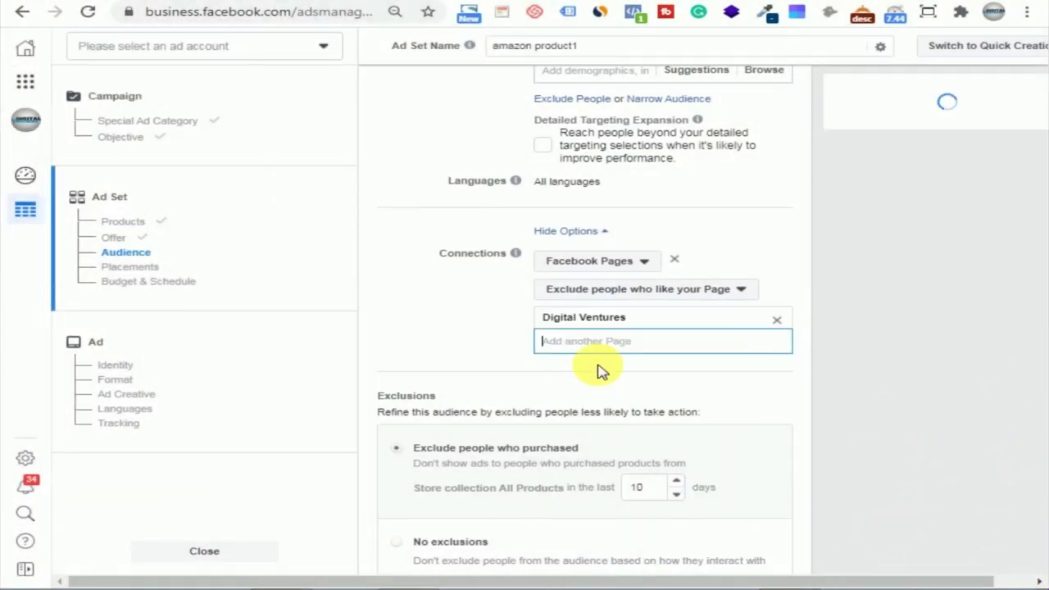
Step: Try No exclusions for the audience and return to Exclude people who purchased
{"action": "scroll", "coordinate": [579, 210], "scroll_direction": "down", "scroll_amount": 3}
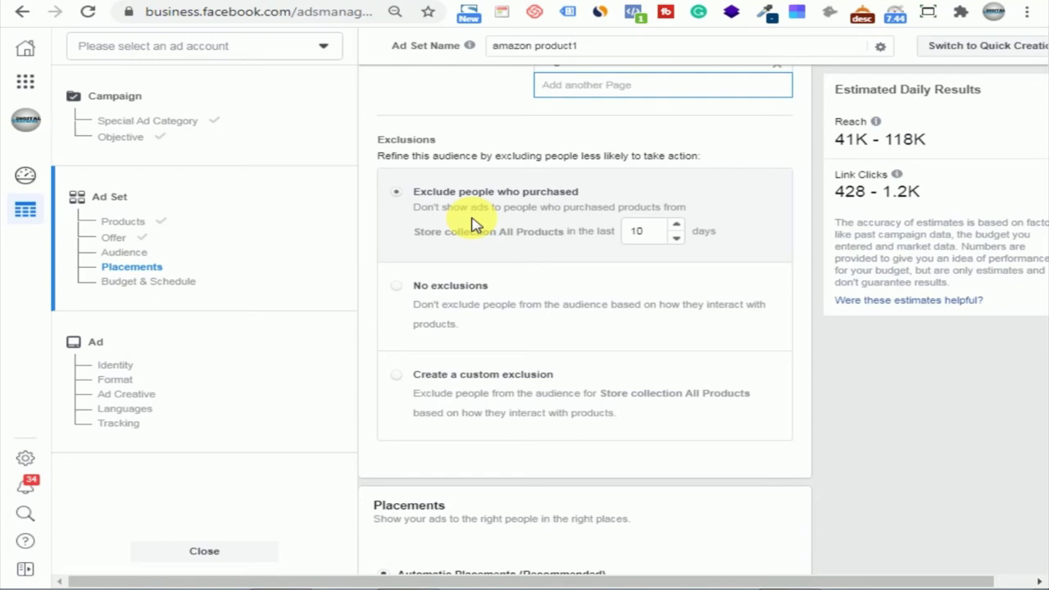
{"action": "left_click", "coordinate": [448, 317]}
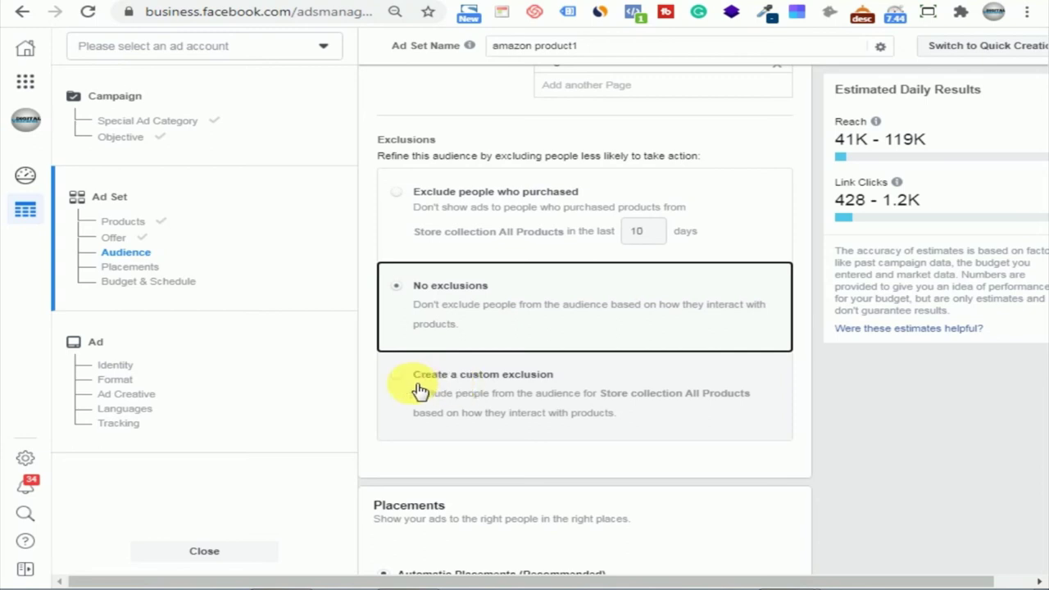
{"action": "left_click", "coordinate": [400, 199]}
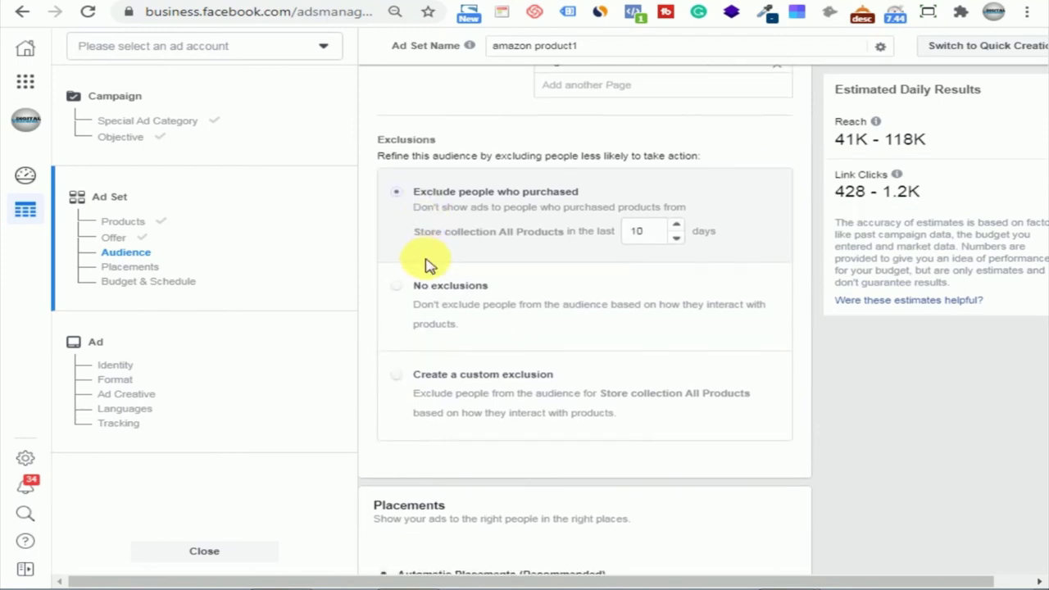
Step: Switch the ad set to Manual Placements and look over its platforms and feed placements
{"action": "scroll", "coordinate": [425, 264], "scroll_direction": "down", "scroll_amount": 5}
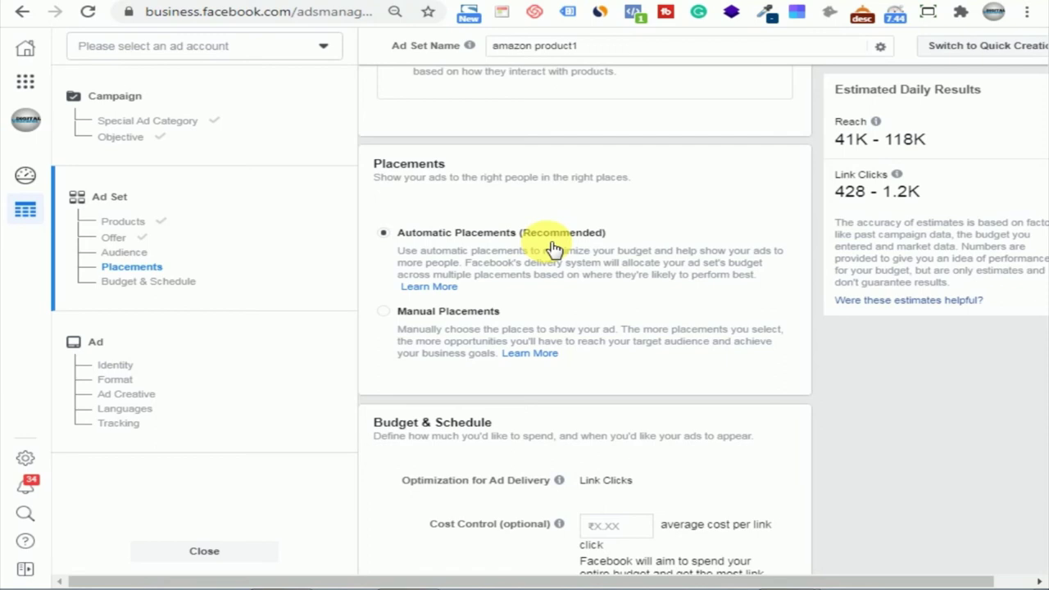
{"action": "left_click", "coordinate": [386, 315]}
{"action": "scroll", "coordinate": [533, 327], "scroll_direction": "down", "scroll_amount": 4}
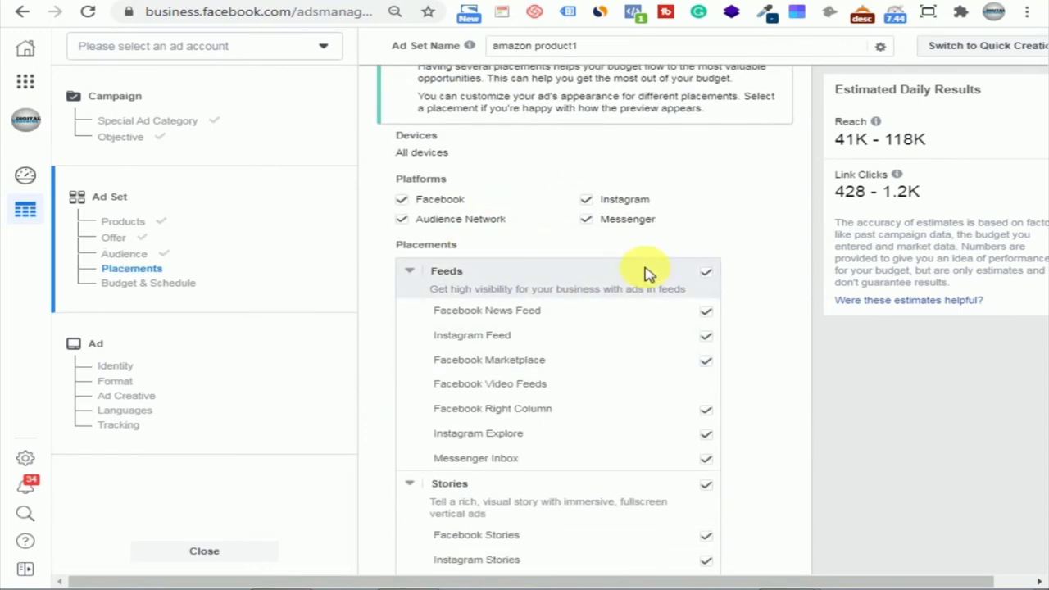
Step: Look over the remaining placements and switch the ad set back to Automatic Placements
{"action": "scroll", "coordinate": [647, 279], "scroll_direction": "down", "scroll_amount": 2}
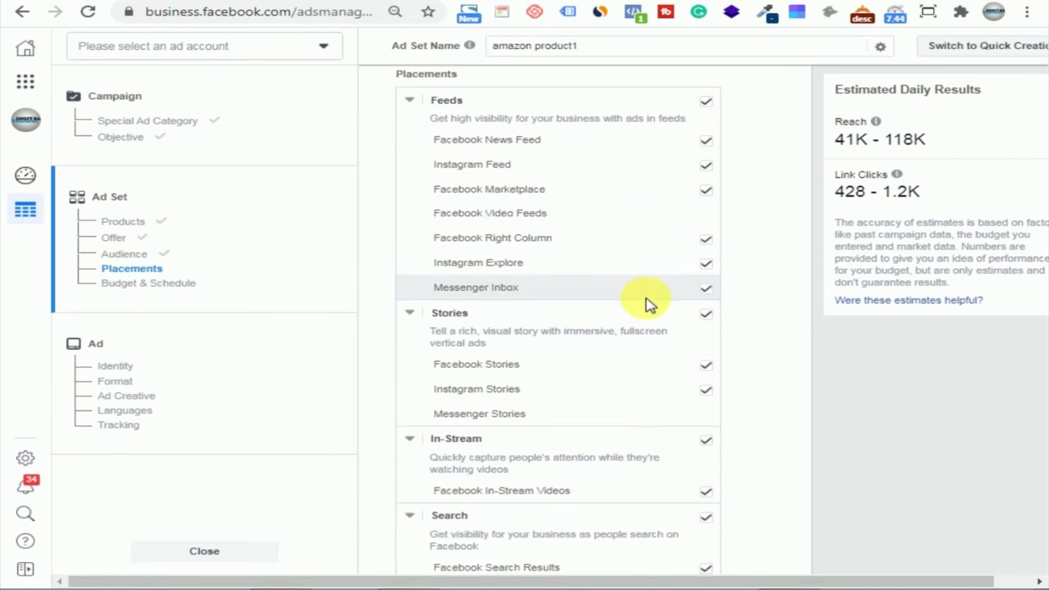
{"action": "scroll", "coordinate": [434, 181], "scroll_direction": "up", "scroll_amount": 6}
{"action": "left_click", "coordinate": [387, 234]}
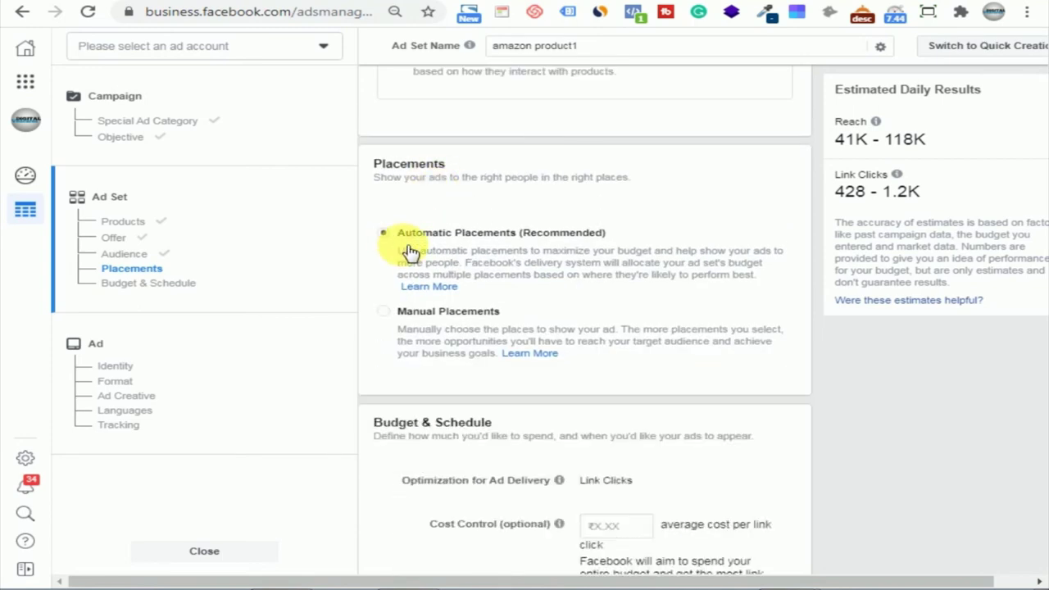
Step: Edit the Optimization for Ad Delivery in Budget & Schedule and choose Link Clicks
{"action": "scroll", "coordinate": [508, 266], "scroll_direction": "down", "scroll_amount": 3}
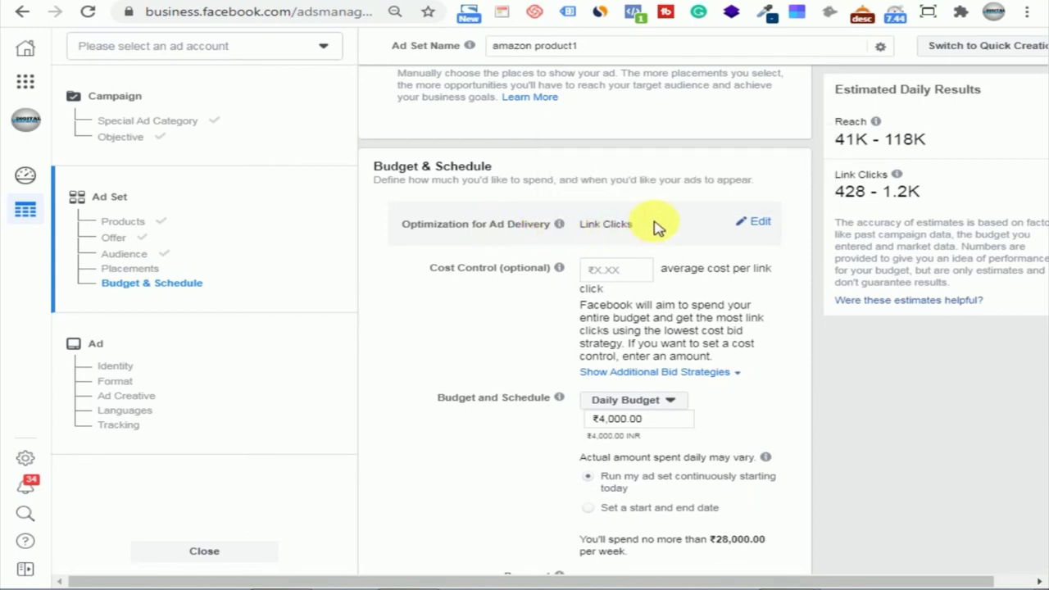
{"action": "left_click", "coordinate": [768, 227]}
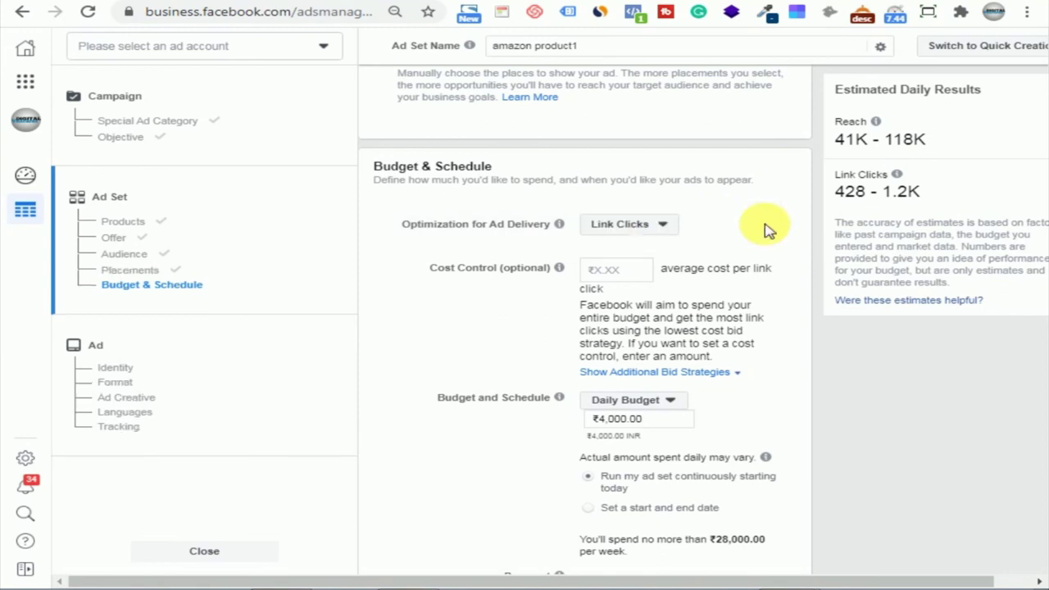
{"action": "left_click", "coordinate": [650, 230]}
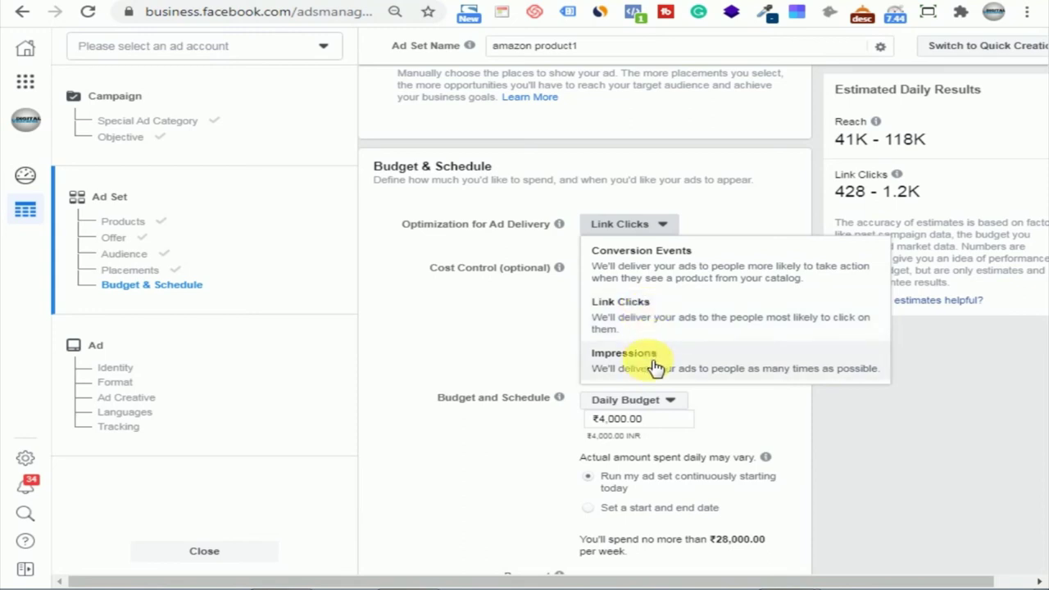
{"action": "left_click", "coordinate": [633, 317]}
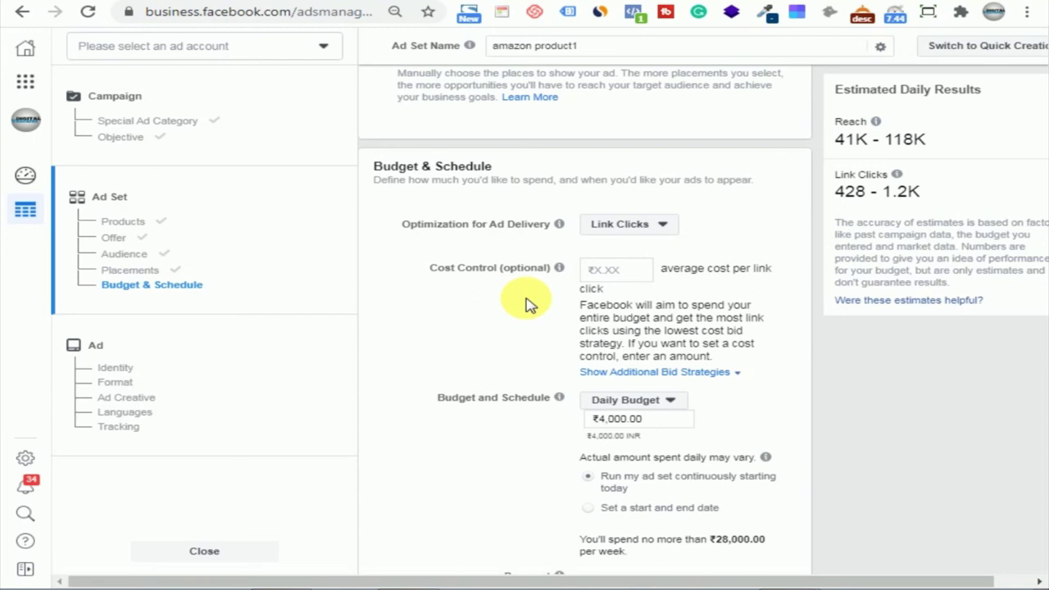
Step: Check the budget type choices, keep Daily Budget and set the amount to ₹1,000
{"action": "scroll", "coordinate": [525, 303], "scroll_direction": "down", "scroll_amount": 2}
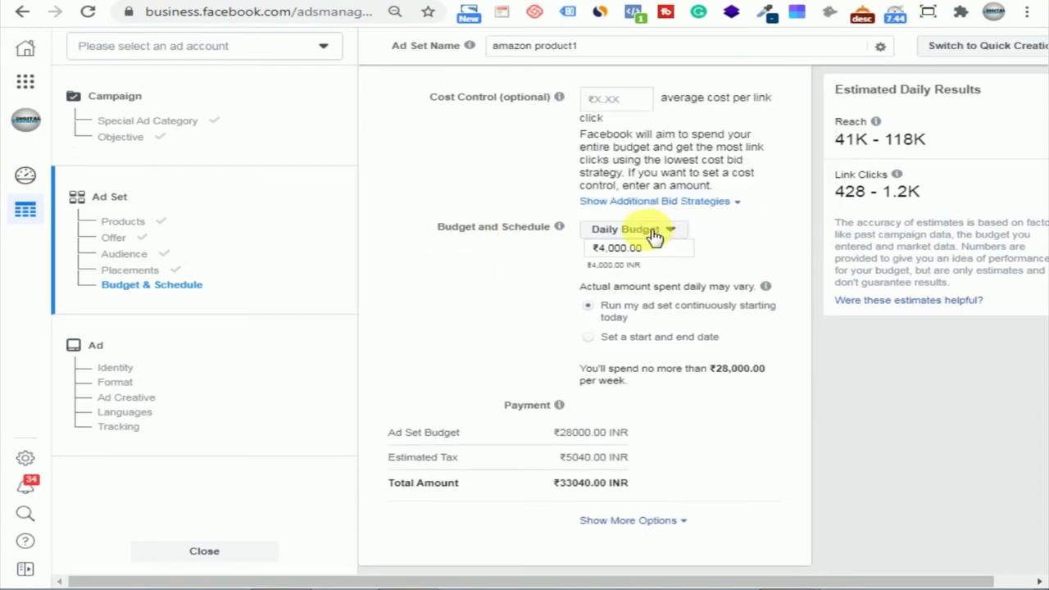
{"action": "left_click", "coordinate": [653, 233]}
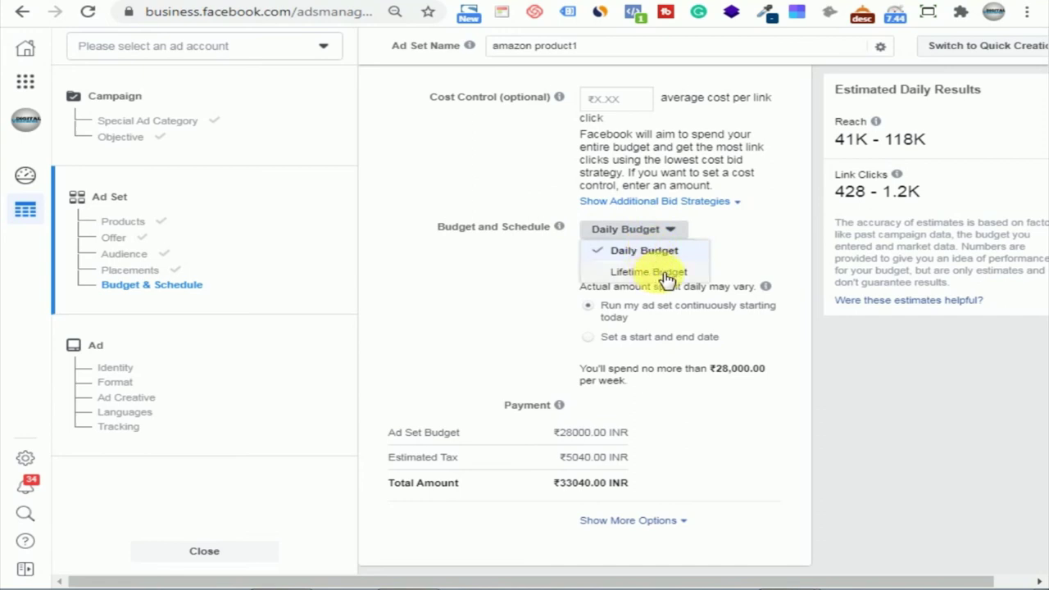
{"action": "left_click", "coordinate": [543, 276]}
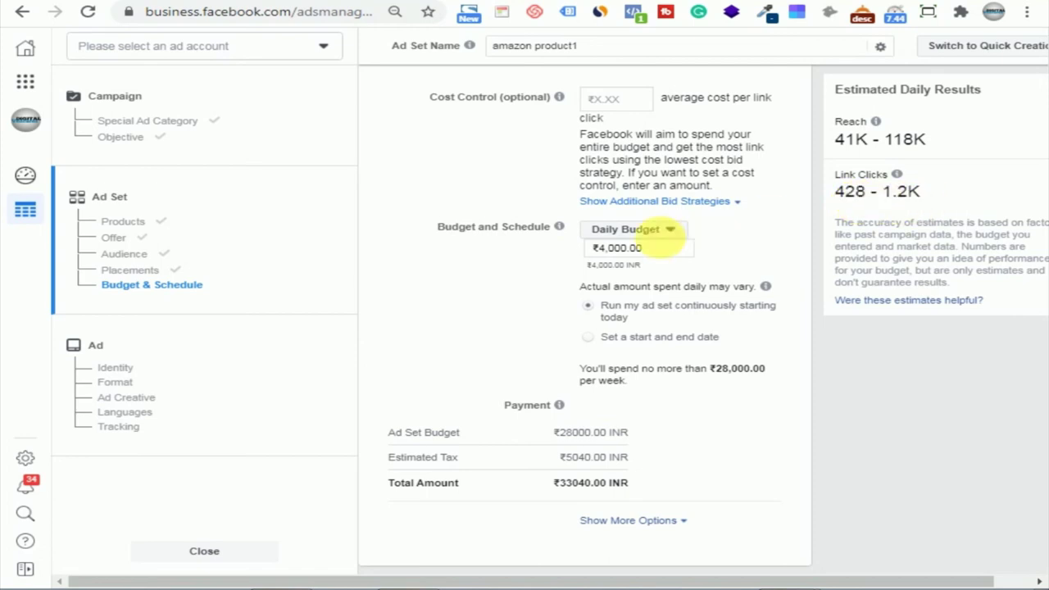
{"action": "double_click", "coordinate": [616, 249]}
{"action": "type", "text": "1000"}
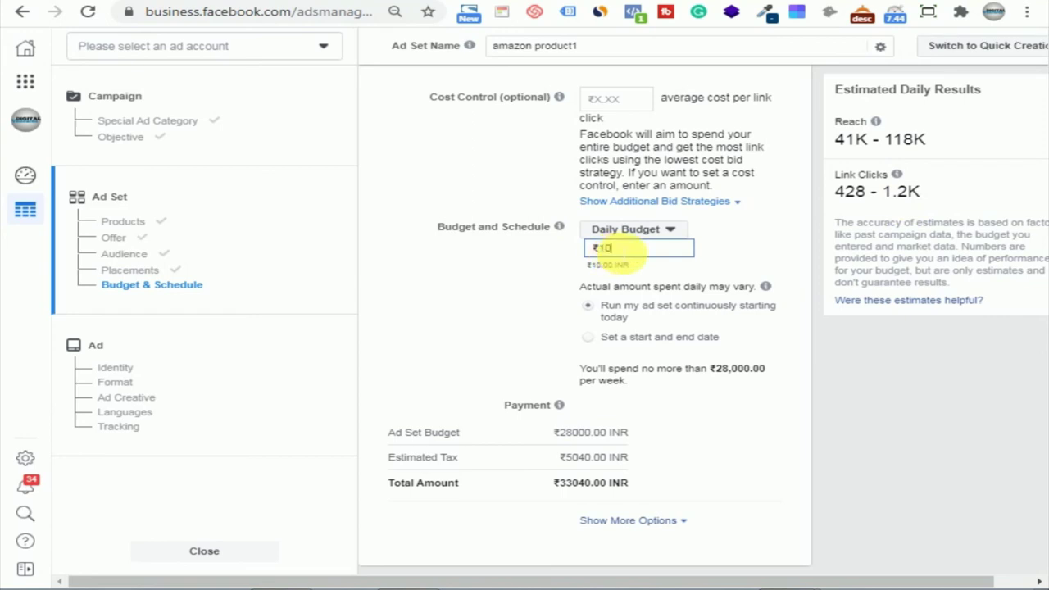
{"action": "left_click", "coordinate": [474, 262]}
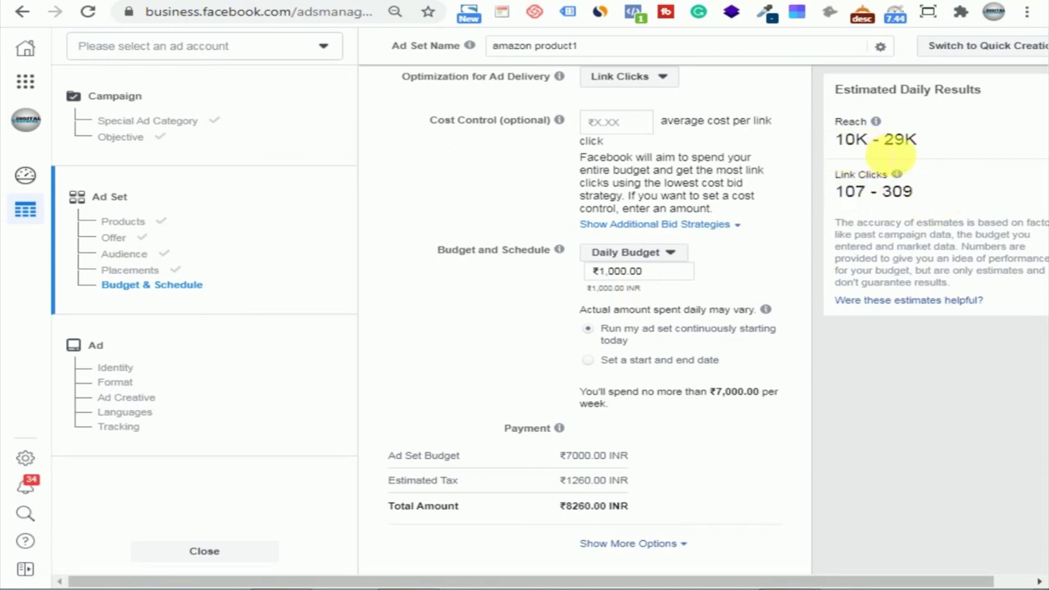
Step: Give the ad set a start and end date, with the end date set to 7/31/2020
{"action": "left_click", "coordinate": [587, 365]}
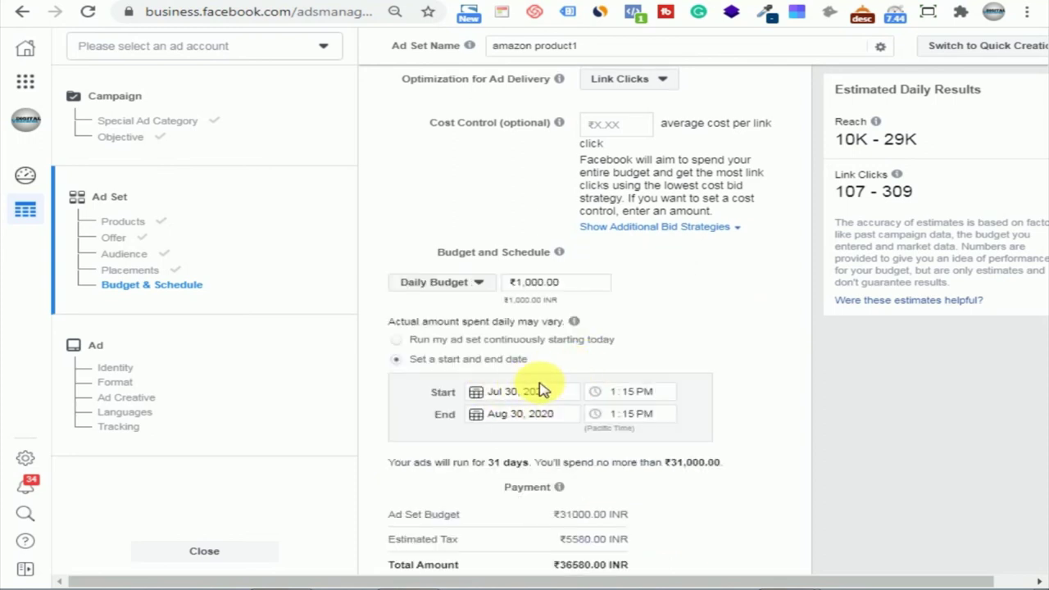
{"action": "scroll", "coordinate": [524, 407], "scroll_direction": "down", "scroll_amount": 2}
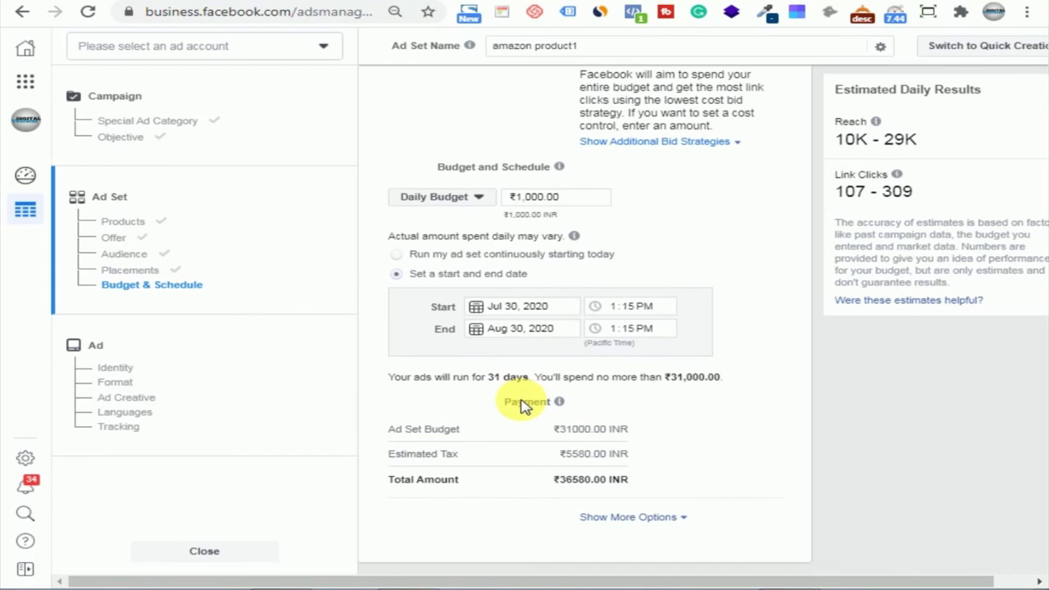
{"action": "scroll", "coordinate": [524, 404], "scroll_direction": "down", "scroll_amount": 1}
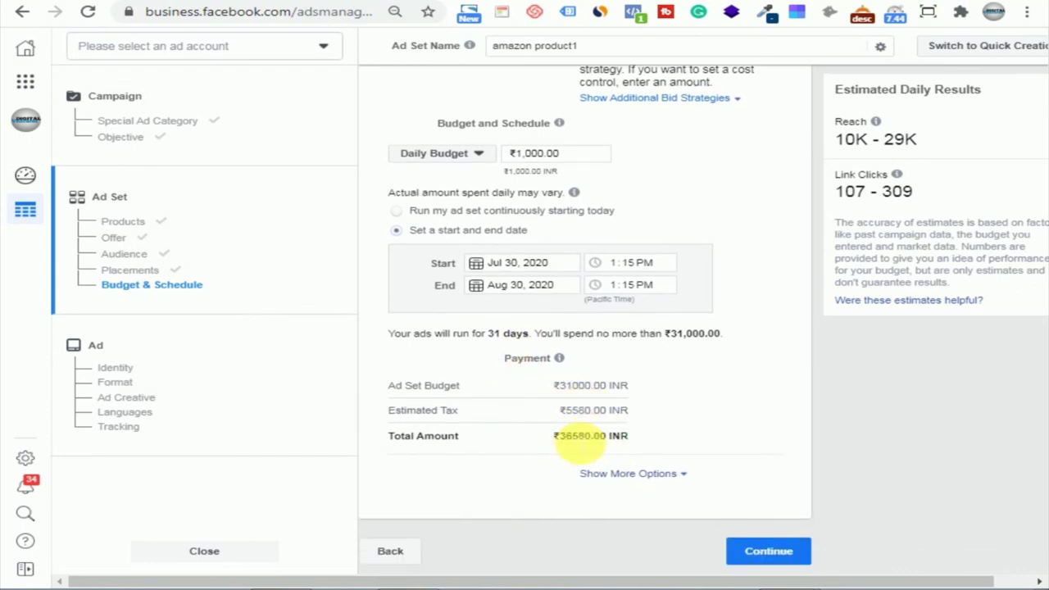
{"action": "left_click", "coordinate": [514, 286]}
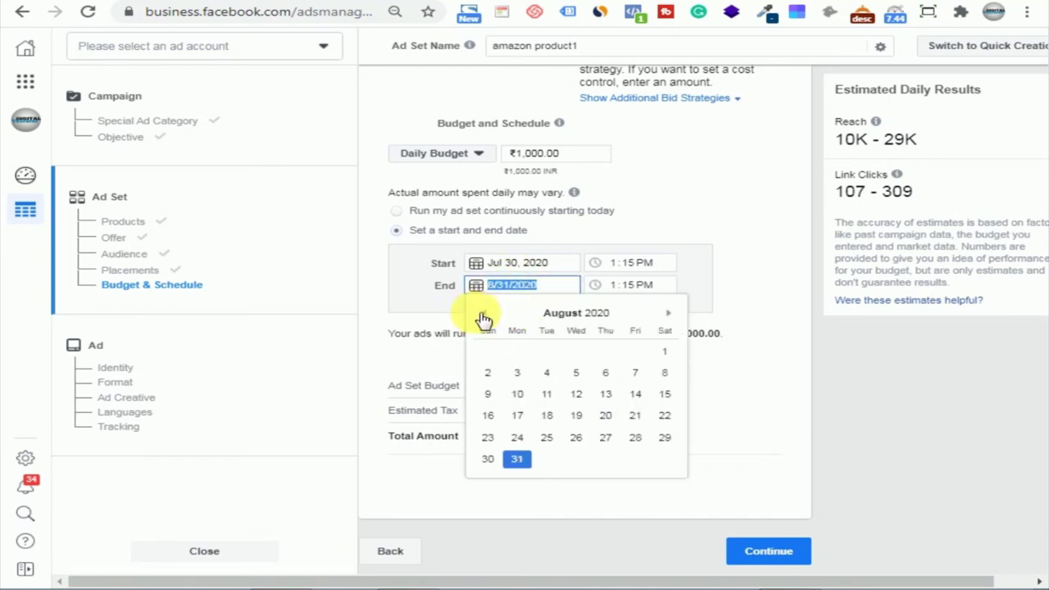
{"action": "left_click", "coordinate": [483, 318]}
{"action": "left_click", "coordinate": [638, 439]}
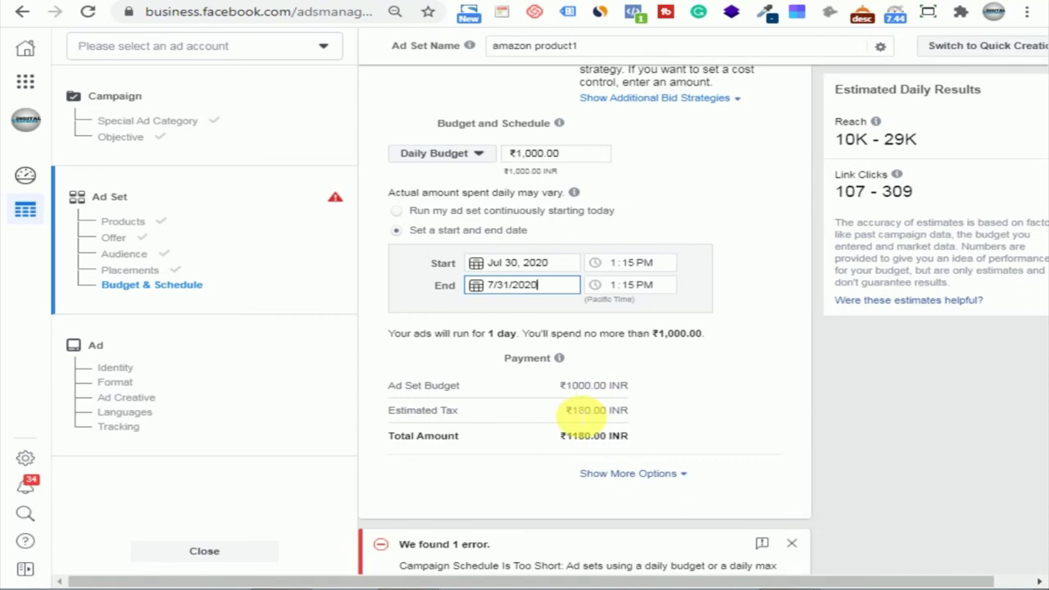
{"action": "scroll", "coordinate": [578, 416], "scroll_direction": "up", "scroll_amount": 4}
{"action": "scroll", "coordinate": [576, 416], "scroll_direction": "down", "scroll_amount": 5}
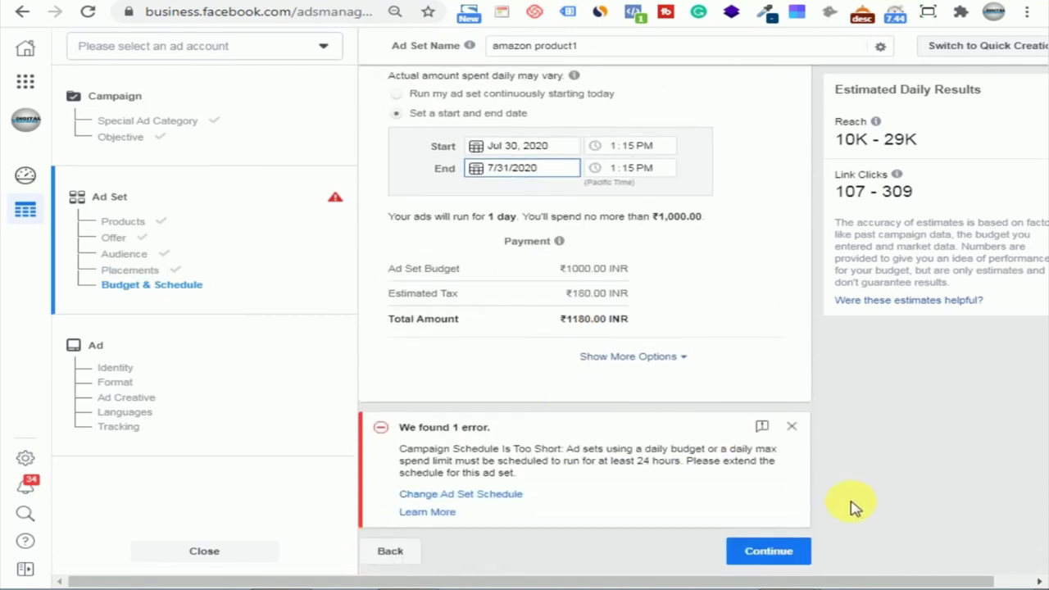
Step: Continue to the ad setup and select the Digital Ventures Facebook Page and the digitalventuress Instagram account as its identity
{"action": "left_click", "coordinate": [784, 551]}
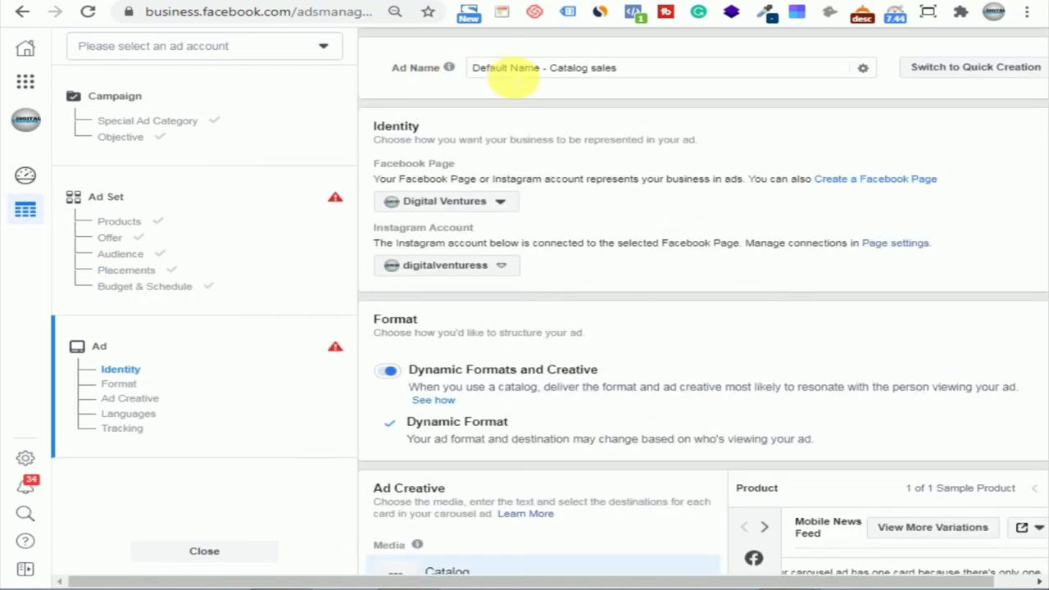
{"action": "mouse_move", "coordinate": [449, 67]}
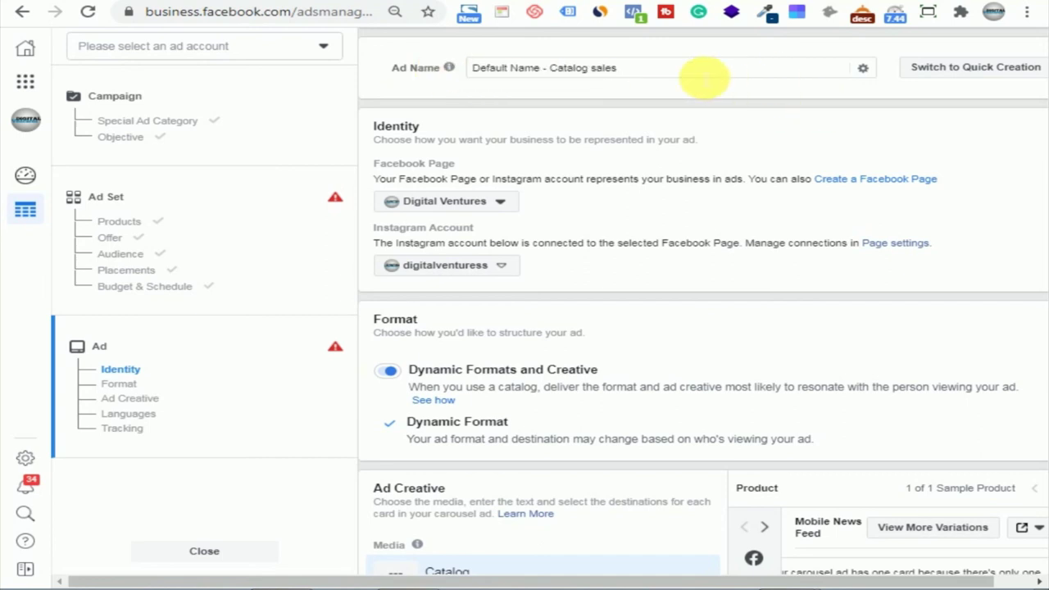
{"action": "left_click", "coordinate": [492, 203]}
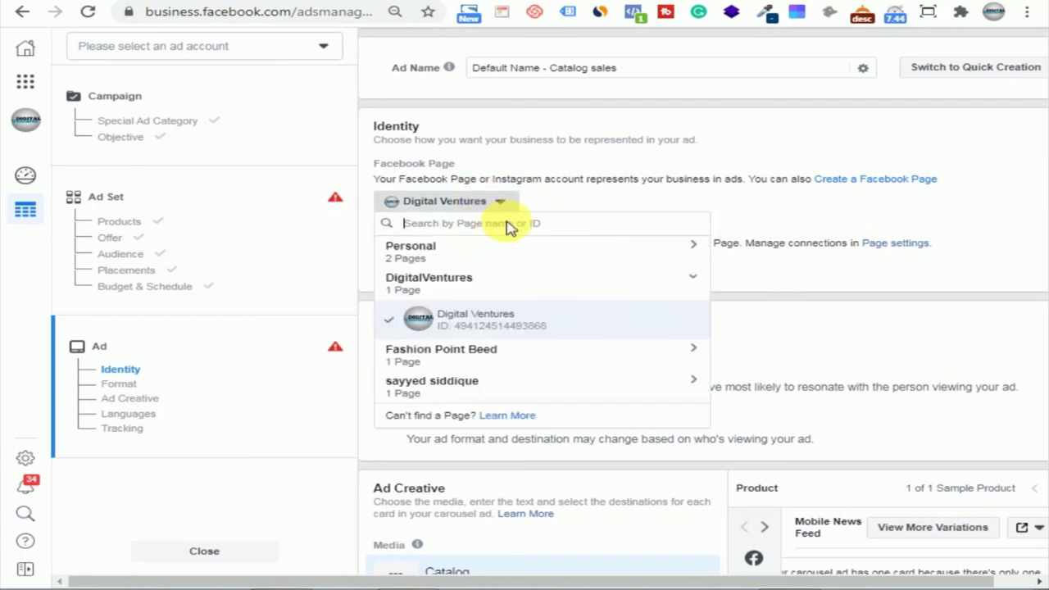
{"action": "left_click", "coordinate": [482, 318]}
{"action": "left_click", "coordinate": [478, 270]}
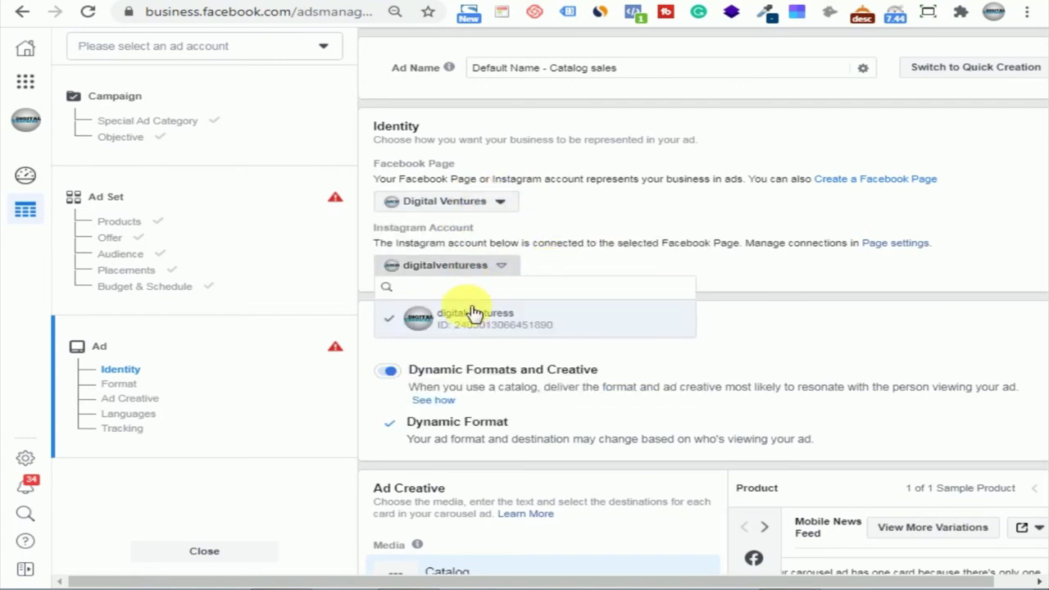
{"action": "left_click", "coordinate": [520, 328]}
Step: Review the ad's format and catalog media, and enter the primary text "The Program's standard advertising fee structure is described in Table 1."
{"action": "scroll", "coordinate": [573, 259], "scroll_direction": "down", "scroll_amount": 1}
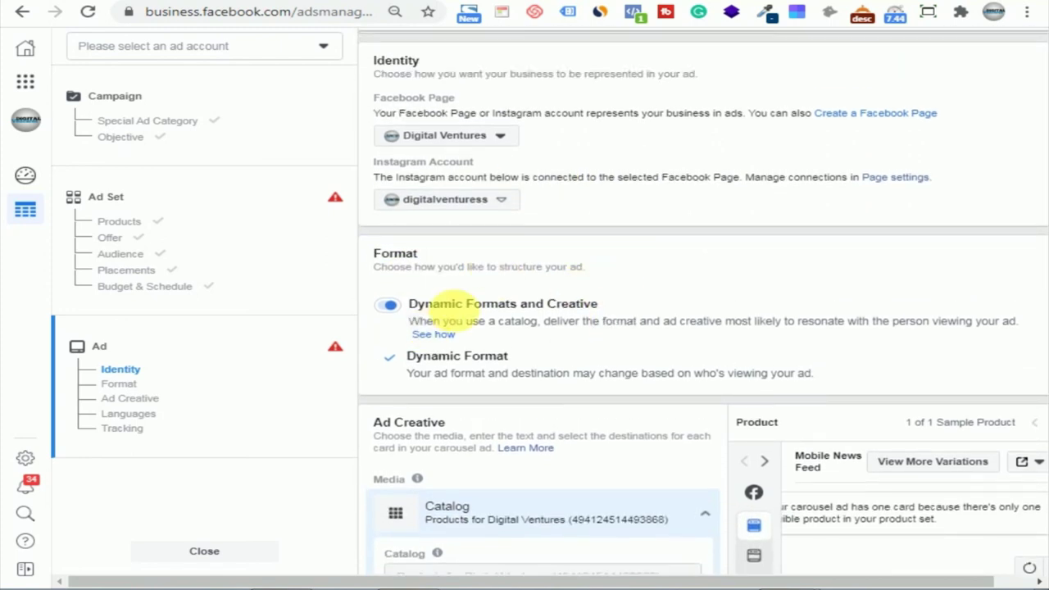
{"action": "scroll", "coordinate": [531, 344], "scroll_direction": "down", "scroll_amount": 2}
{"action": "scroll", "coordinate": [530, 344], "scroll_direction": "down", "scroll_amount": 1}
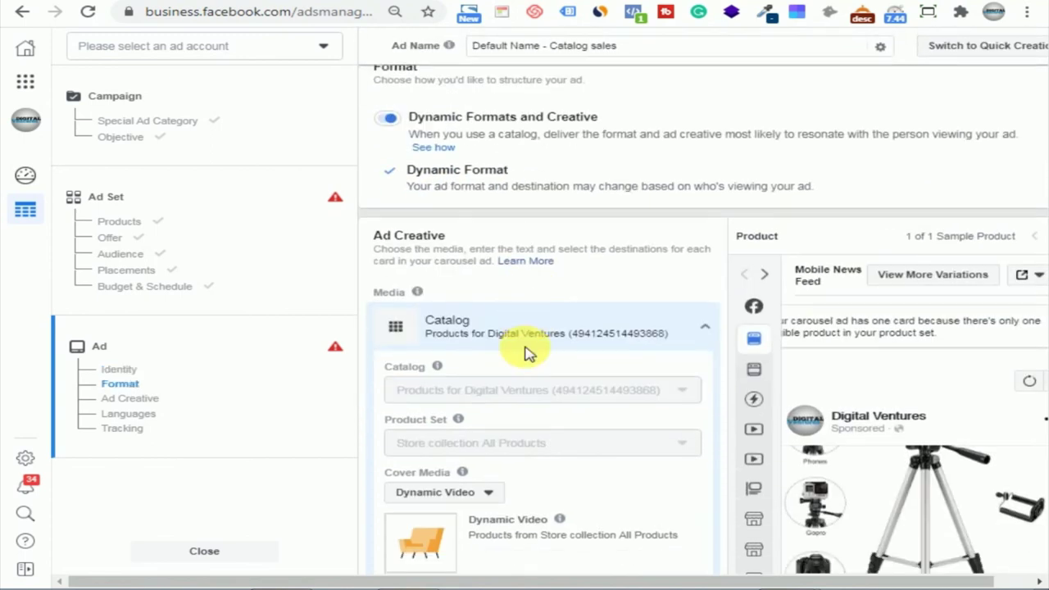
{"action": "scroll", "coordinate": [467, 246], "scroll_direction": "down", "scroll_amount": 3}
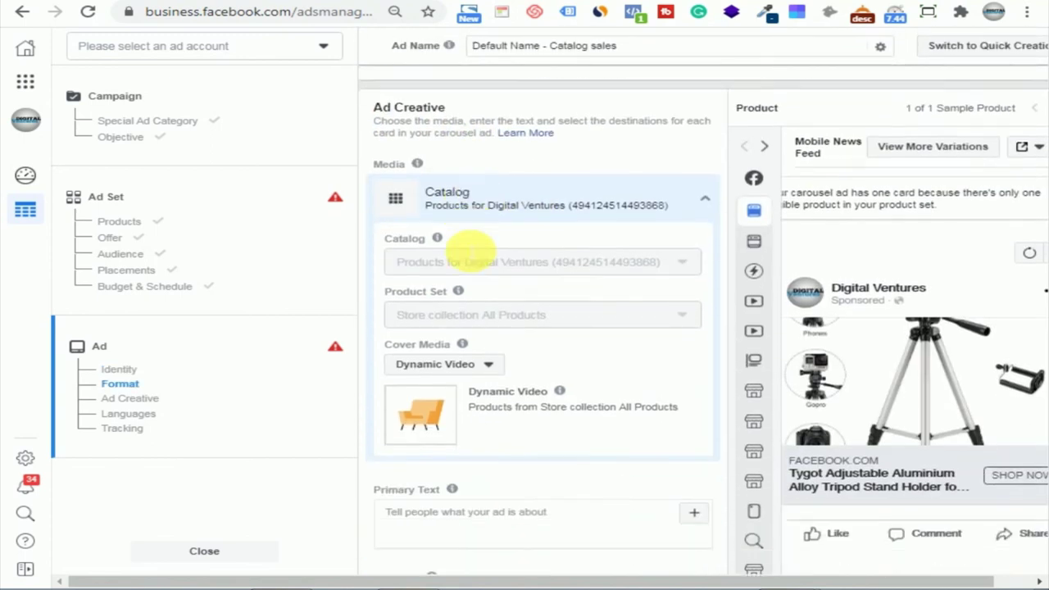
{"action": "scroll", "coordinate": [524, 368], "scroll_direction": "up", "scroll_amount": 2}
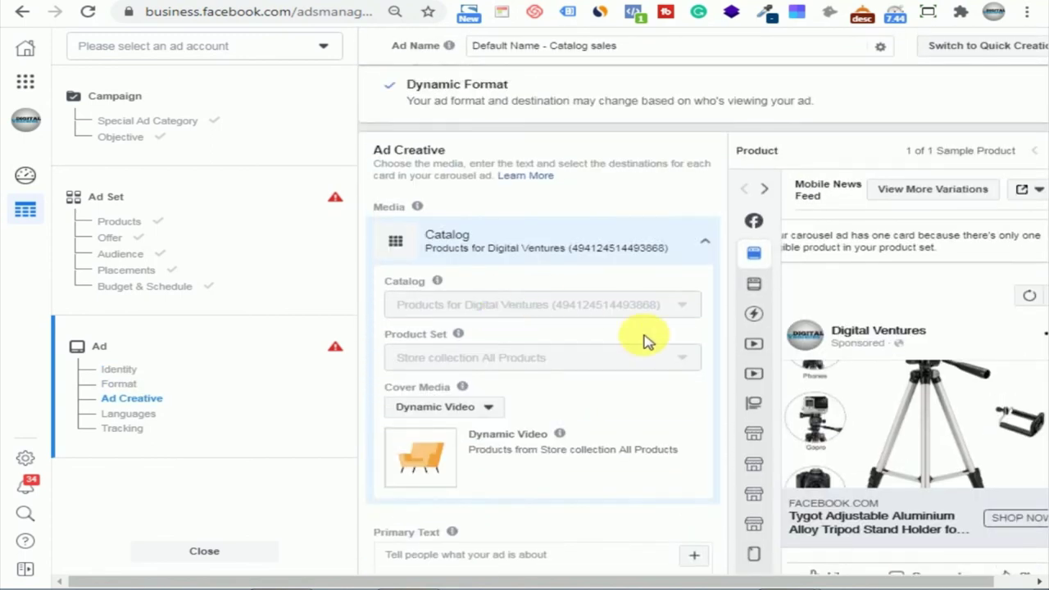
{"action": "scroll", "coordinate": [910, 385], "scroll_direction": "down", "scroll_amount": 2}
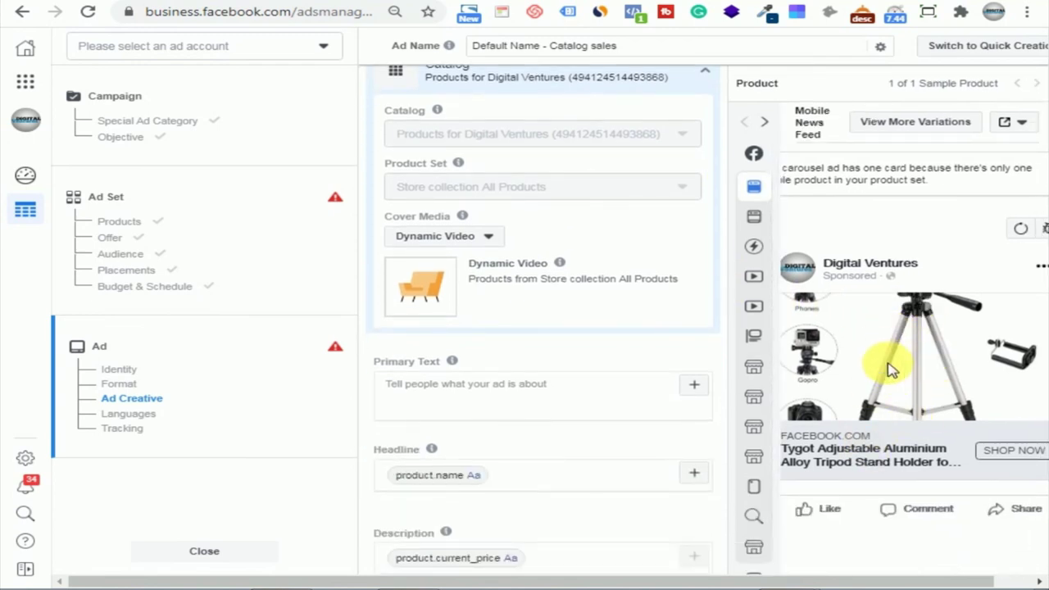
{"action": "scroll", "coordinate": [537, 311], "scroll_direction": "down", "scroll_amount": 2}
{"action": "left_click", "coordinate": [537, 227]}
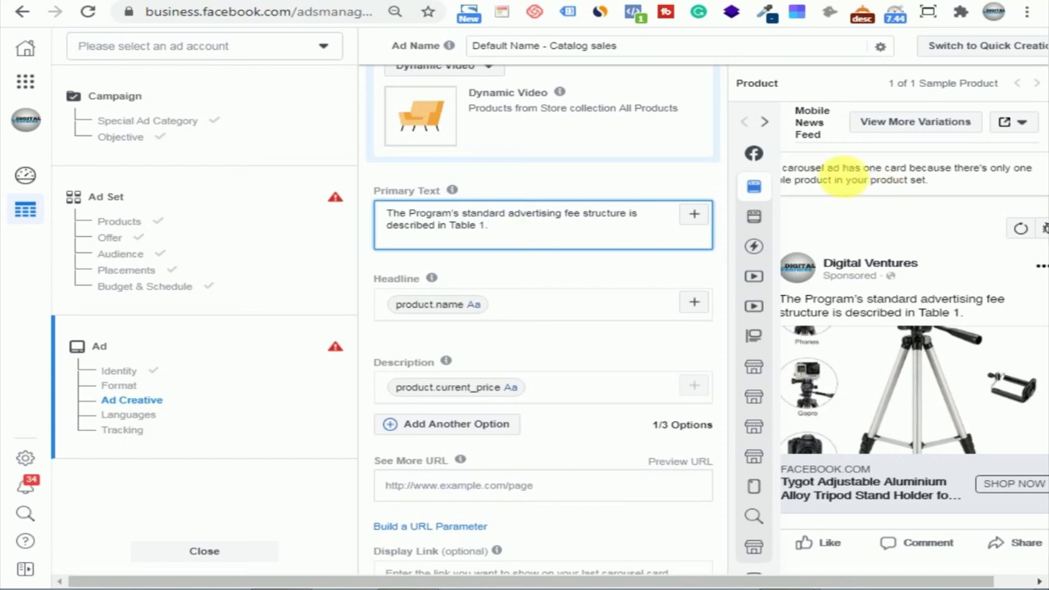
{"action": "scroll", "coordinate": [516, 219], "scroll_direction": "down", "scroll_amount": 3}
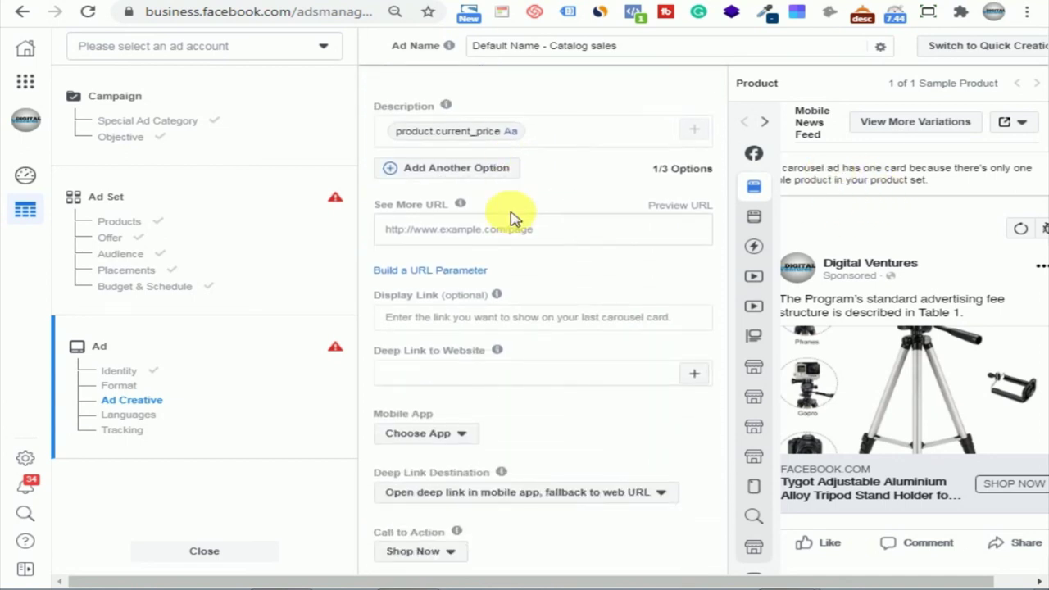
{"action": "left_click", "coordinate": [501, 236]}
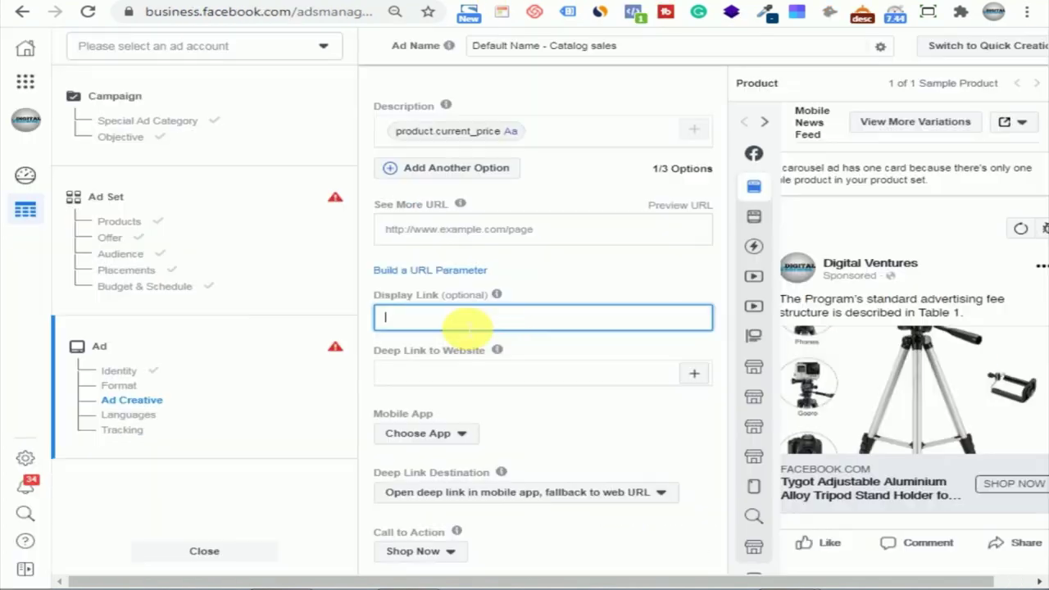
{"action": "type", "text": "https://amzn.to/3f8wXoA"}
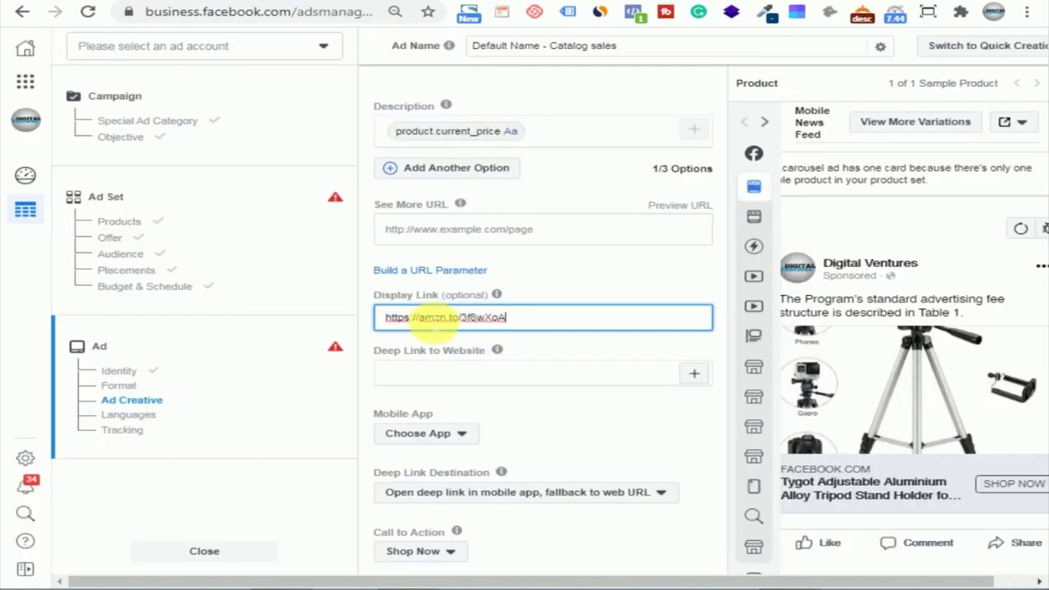
{"action": "scroll", "coordinate": [442, 328], "scroll_direction": "down", "scroll_amount": 2}
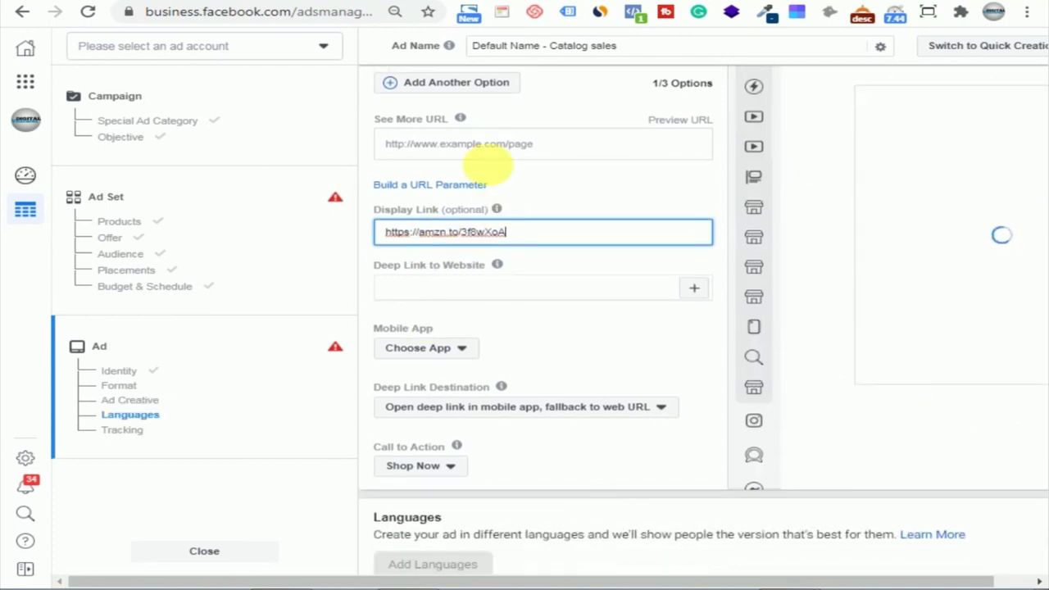
{"action": "left_click", "coordinate": [463, 144]}
{"action": "type", "text": "https://amzn.to/3f8wXoA"}
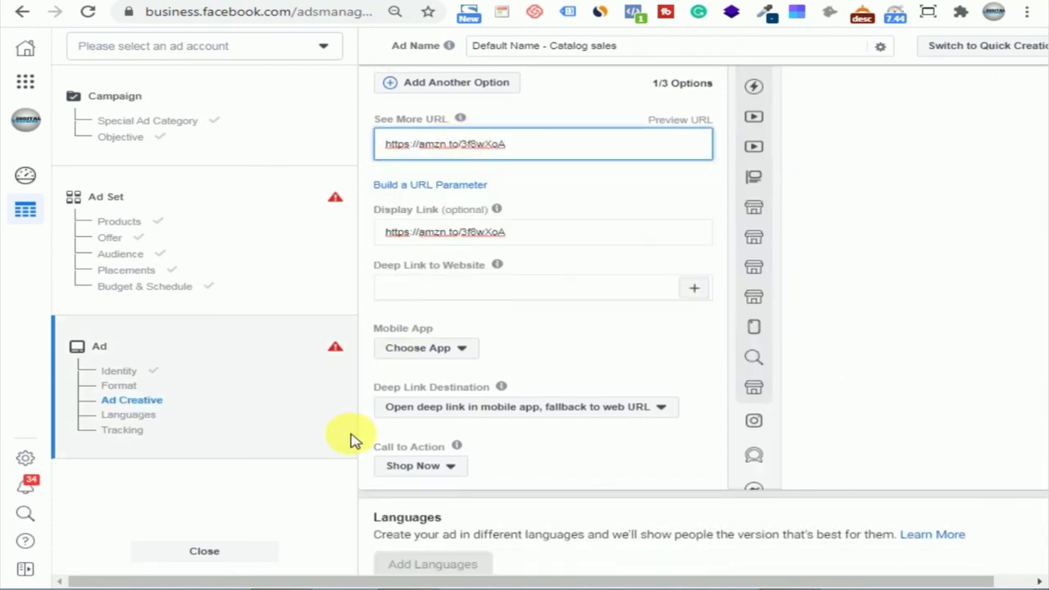
{"action": "scroll", "coordinate": [566, 480], "scroll_direction": "down", "scroll_amount": 2}
{"action": "scroll", "coordinate": [571, 482], "scroll_direction": "up", "scroll_amount": 2}
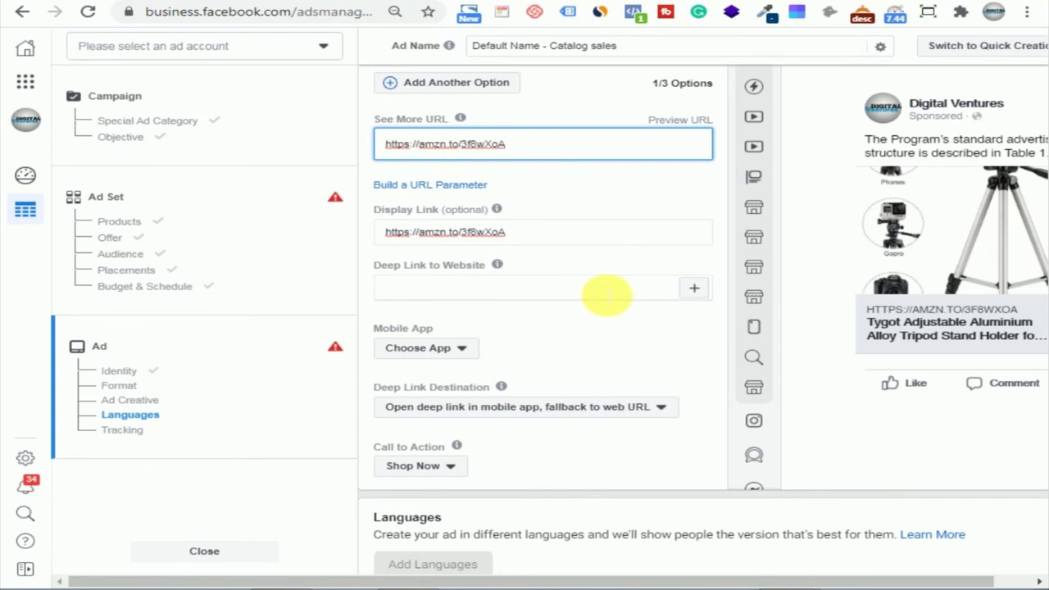
Step: Set the deep link destination to open in a mobile web browser and keep Shop Now as the ad's call to action
{"action": "left_click", "coordinate": [457, 350]}
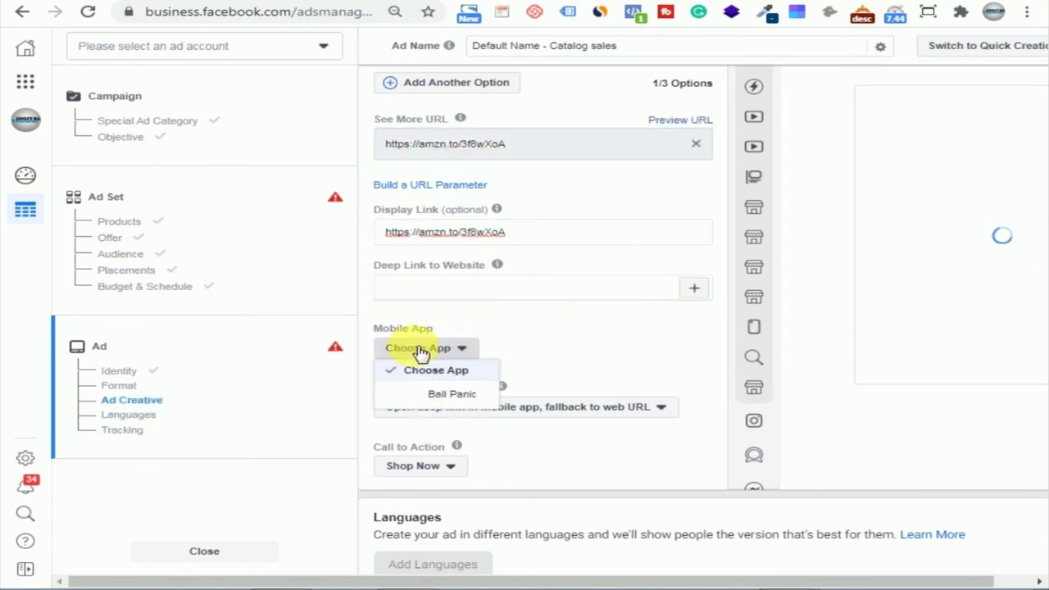
{"action": "left_click", "coordinate": [466, 352]}
{"action": "left_click", "coordinate": [508, 410]}
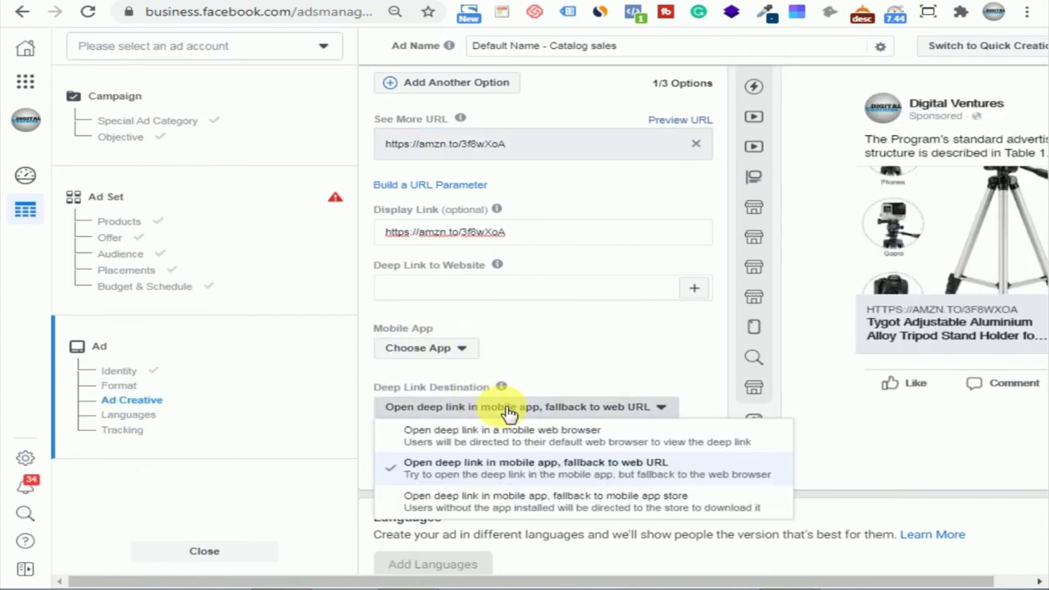
{"action": "left_click", "coordinate": [549, 442]}
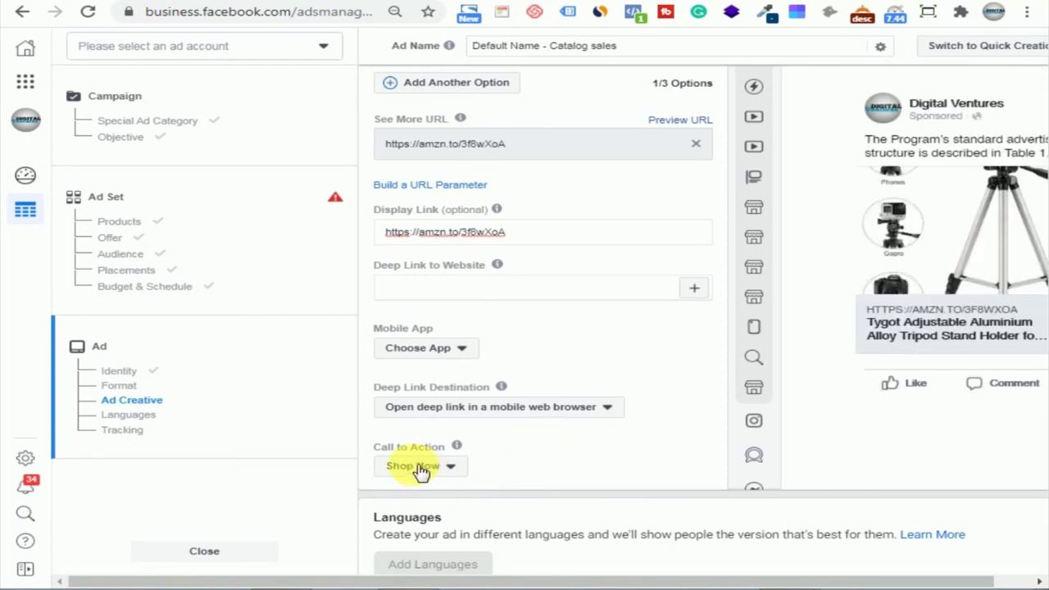
{"action": "key", "text": "ctrl+minus"}
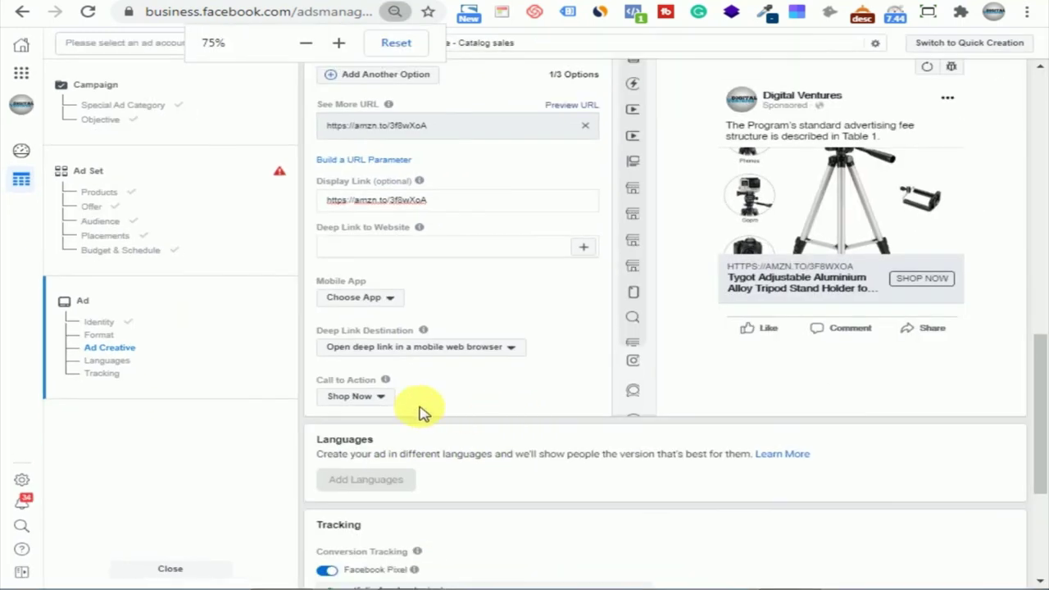
{"action": "left_click", "coordinate": [355, 399]}
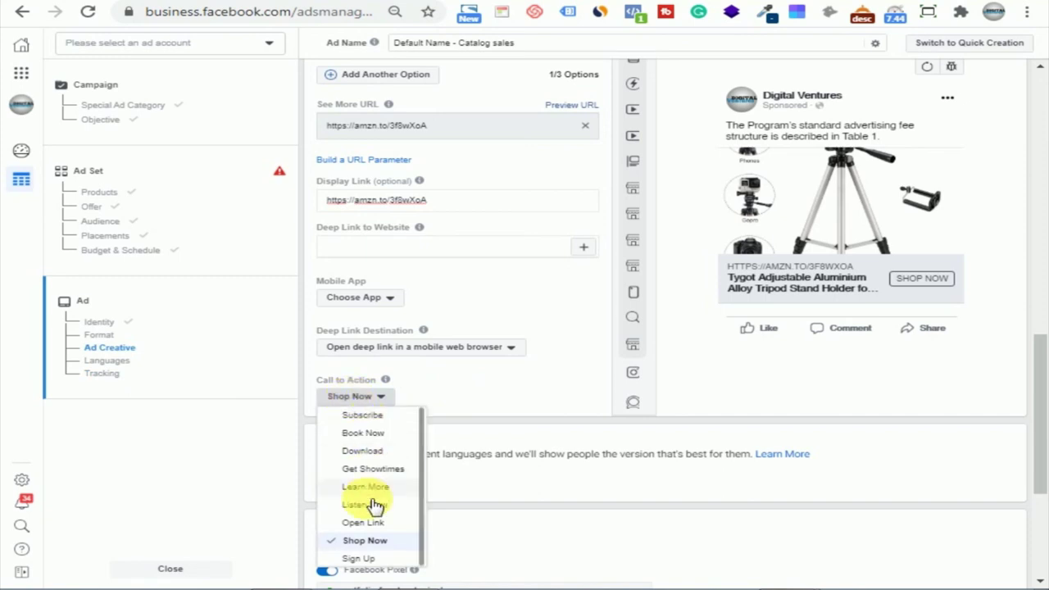
{"action": "left_click", "coordinate": [484, 410]}
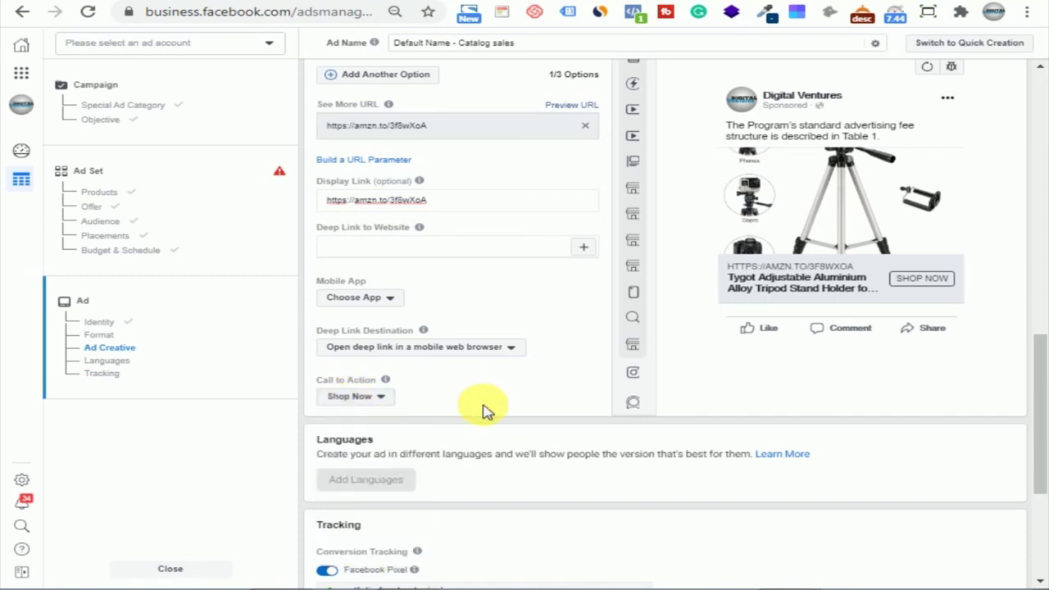
Step: Review the ad's tracking settings, try to confirm the ad, and read the validation message about the campaign schedule
{"action": "scroll", "coordinate": [484, 410], "scroll_direction": "down", "scroll_amount": 3}
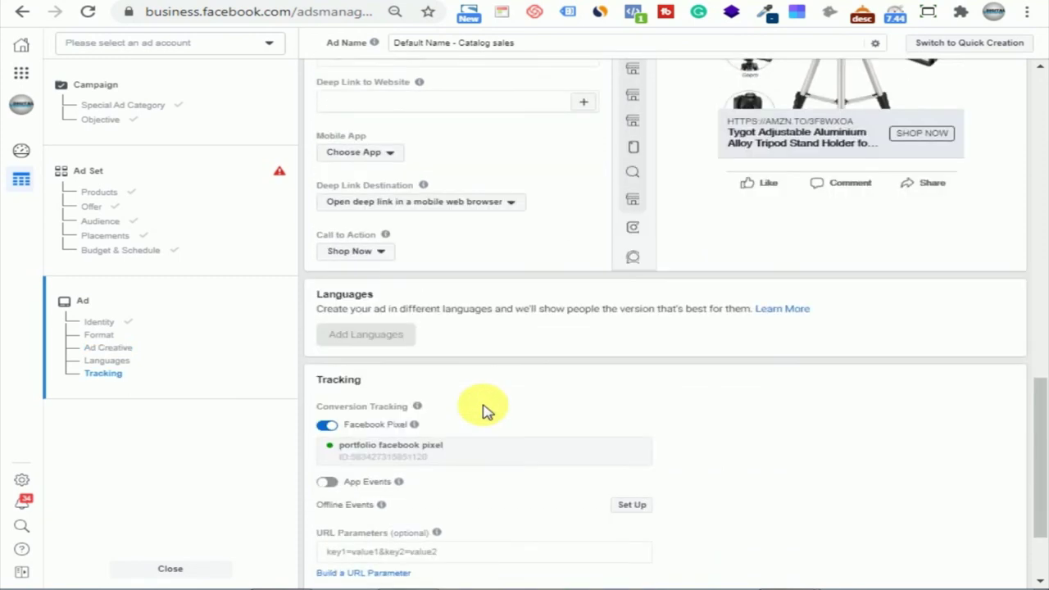
{"action": "scroll", "coordinate": [484, 409], "scroll_direction": "down", "scroll_amount": 2}
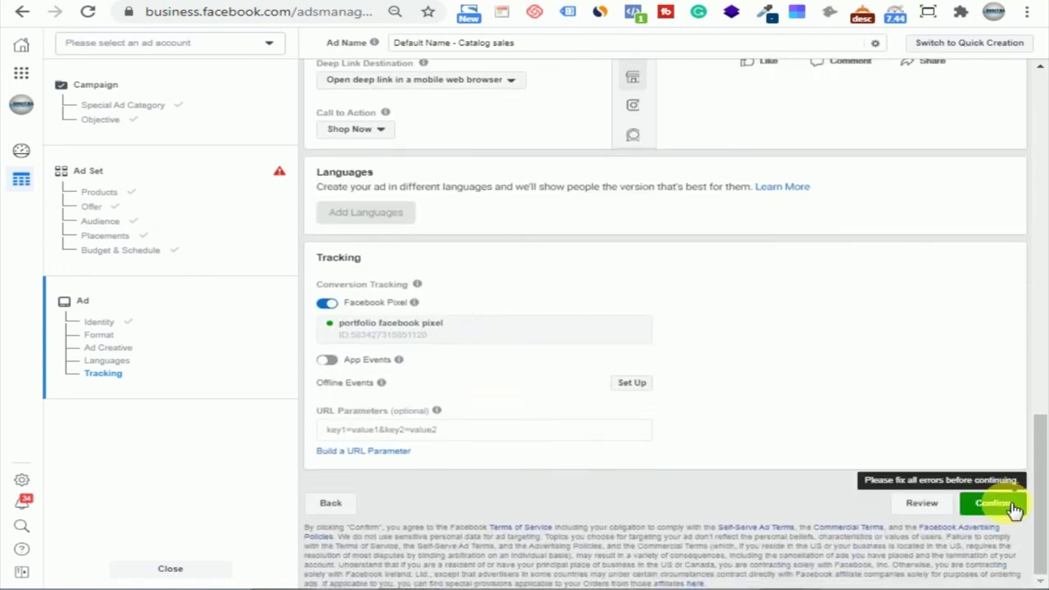
{"action": "left_click", "coordinate": [1014, 510]}
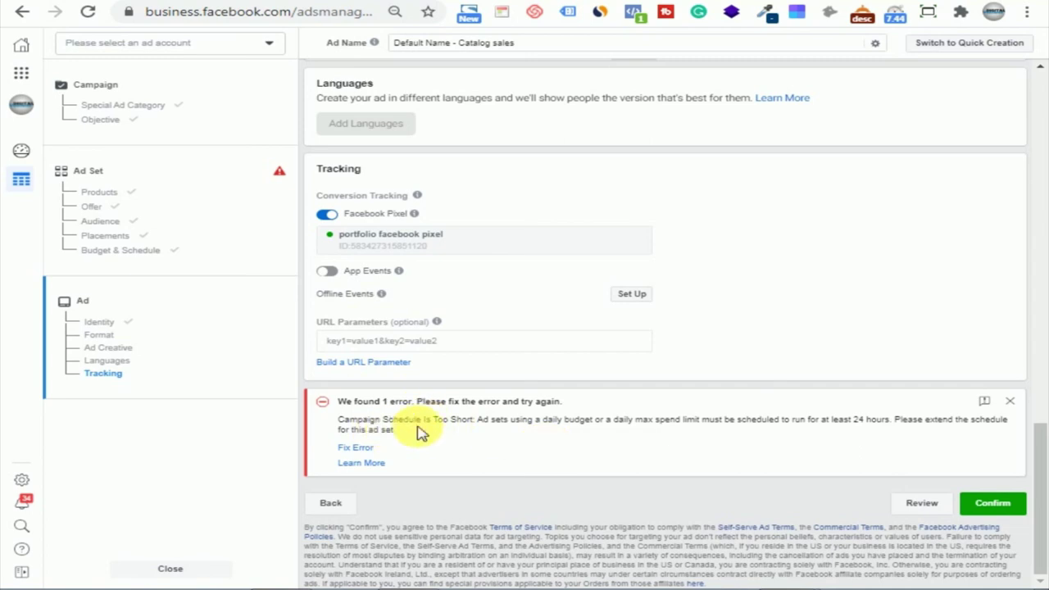
{"action": "left_click_drag", "start_coordinate": [382, 422], "coordinate": [468, 428]}
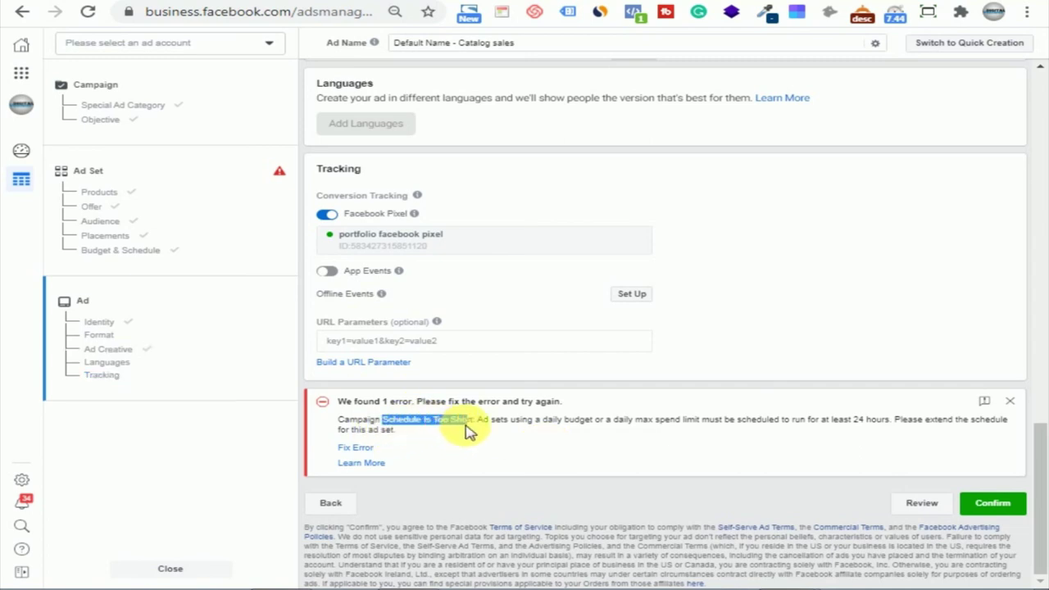
Step: Reschedule the ad set in its Budget & Schedule settings to start on Jul 31, 2020 and end on 8/1/2020
{"action": "left_click", "coordinate": [201, 184]}
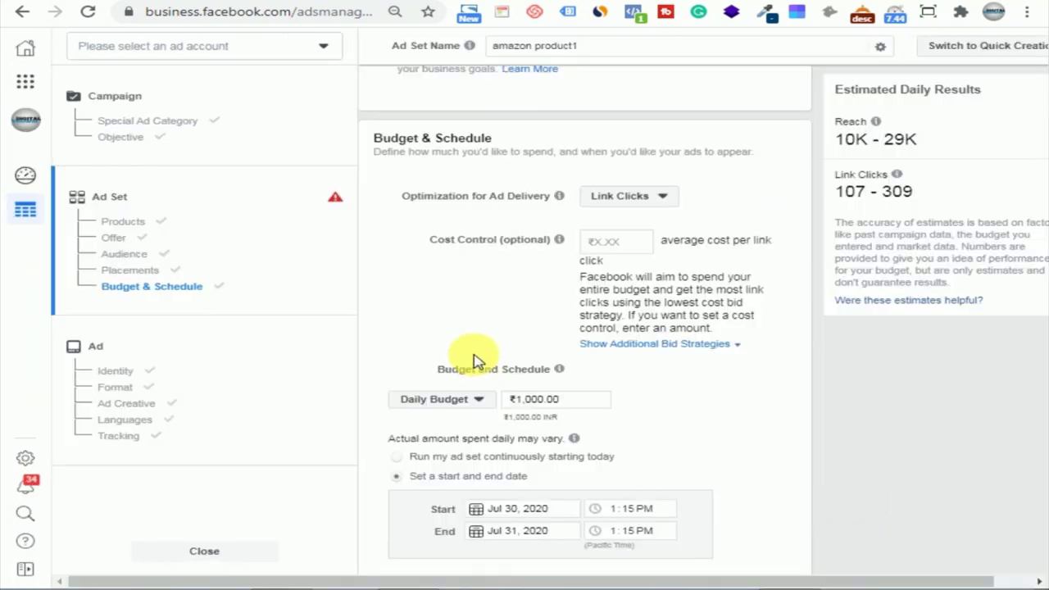
{"action": "scroll", "coordinate": [471, 344], "scroll_direction": "down", "scroll_amount": 5}
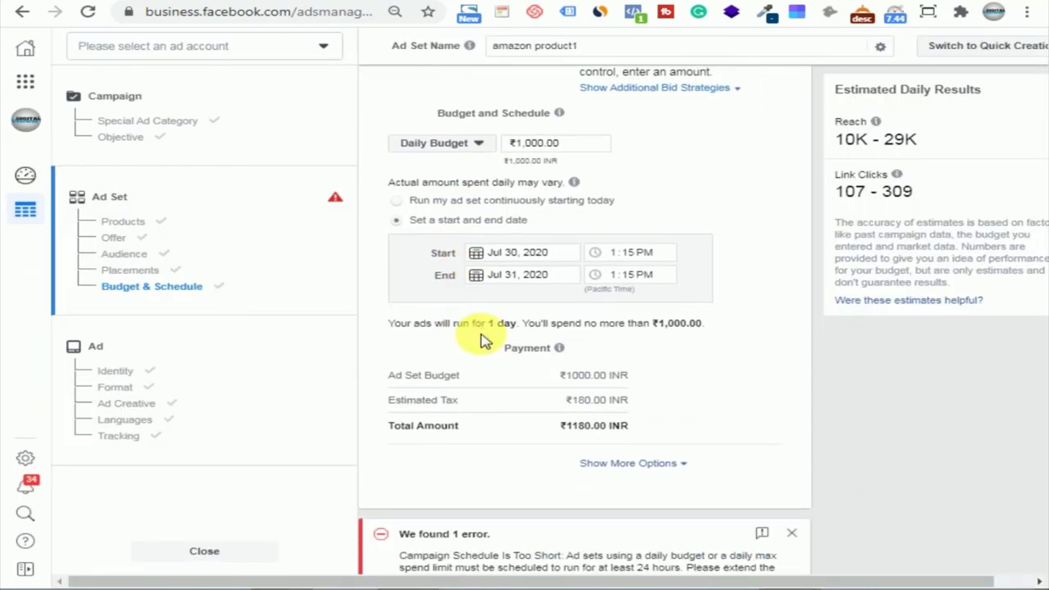
{"action": "left_click", "coordinate": [518, 254]}
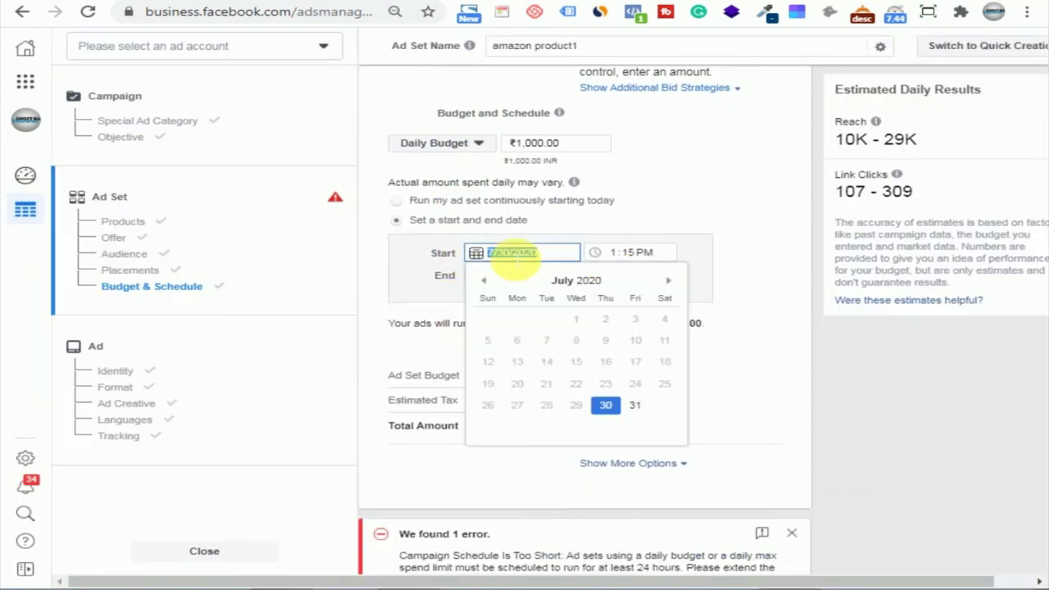
{"action": "left_click", "coordinate": [643, 410]}
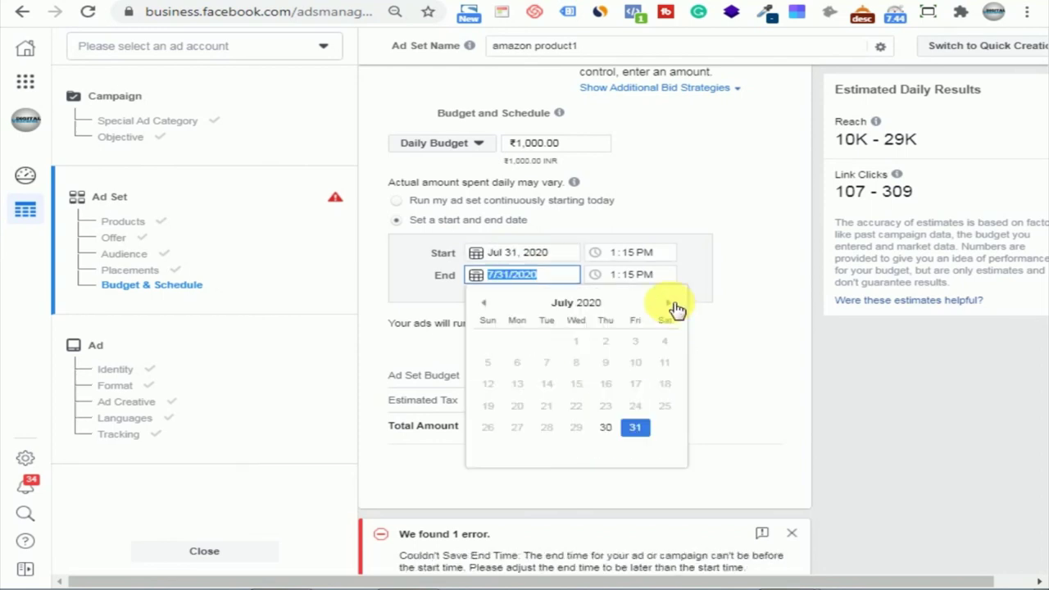
{"action": "left_click", "coordinate": [668, 303]}
{"action": "left_click", "coordinate": [517, 448]}
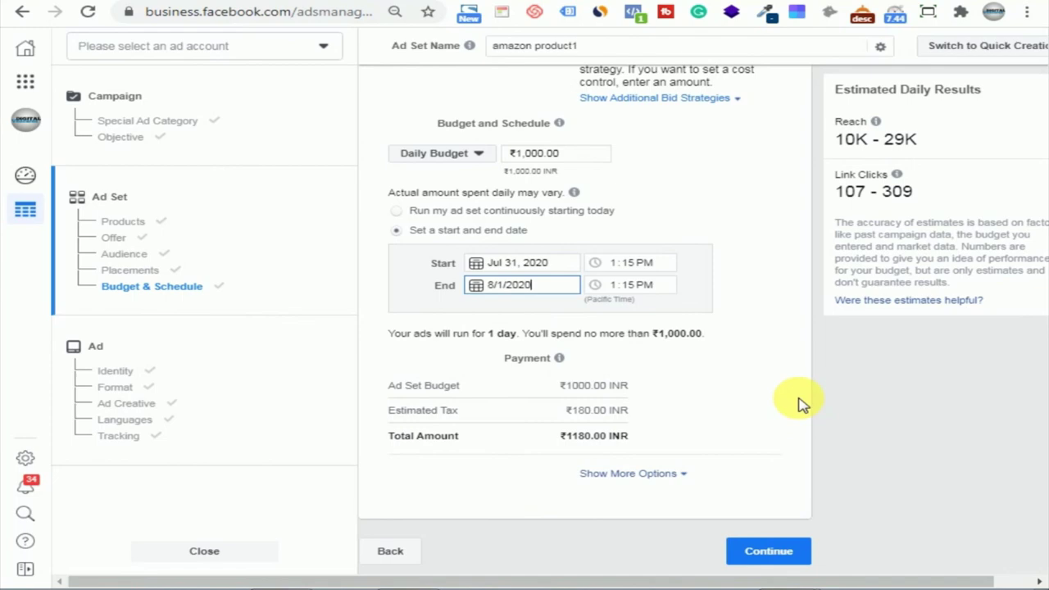
Step: Continue from the ad set to the ad and submit the campaign for confirmation
{"action": "left_click", "coordinate": [760, 560]}
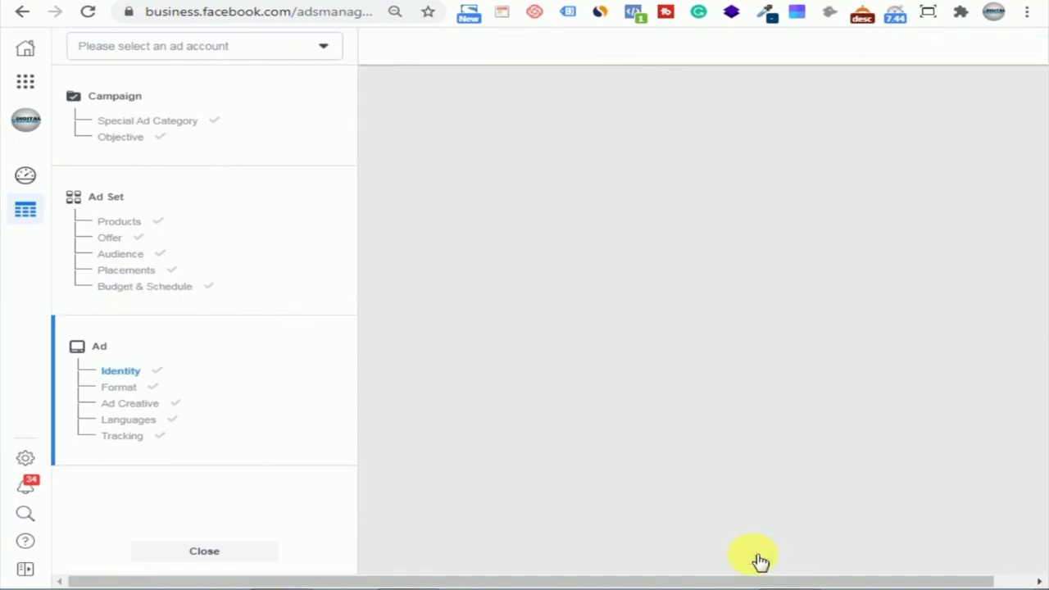
{"action": "key", "text": "ctrl+minus"}
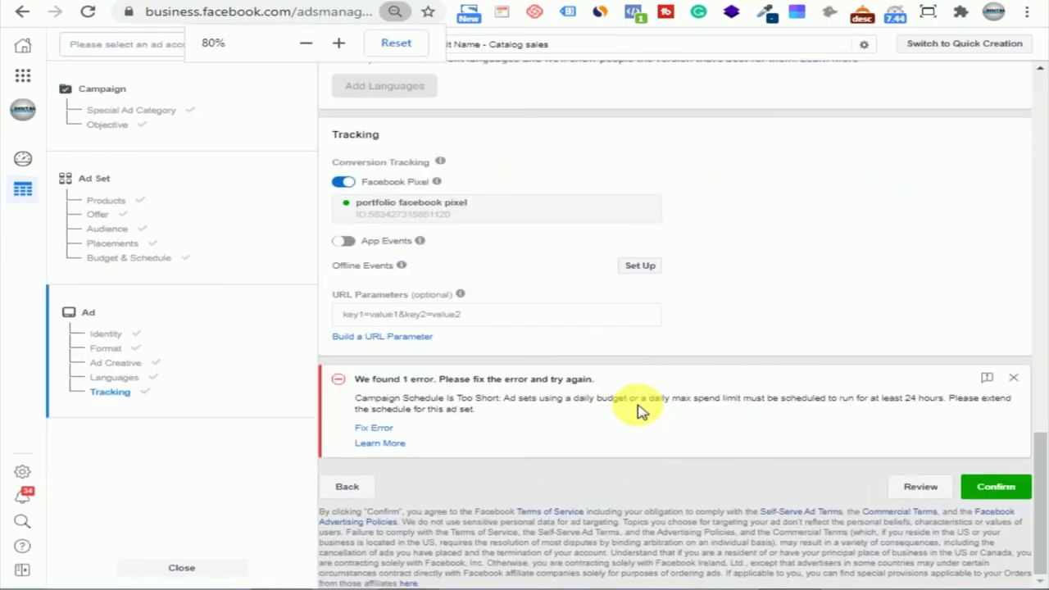
{"action": "left_click", "coordinate": [991, 490]}
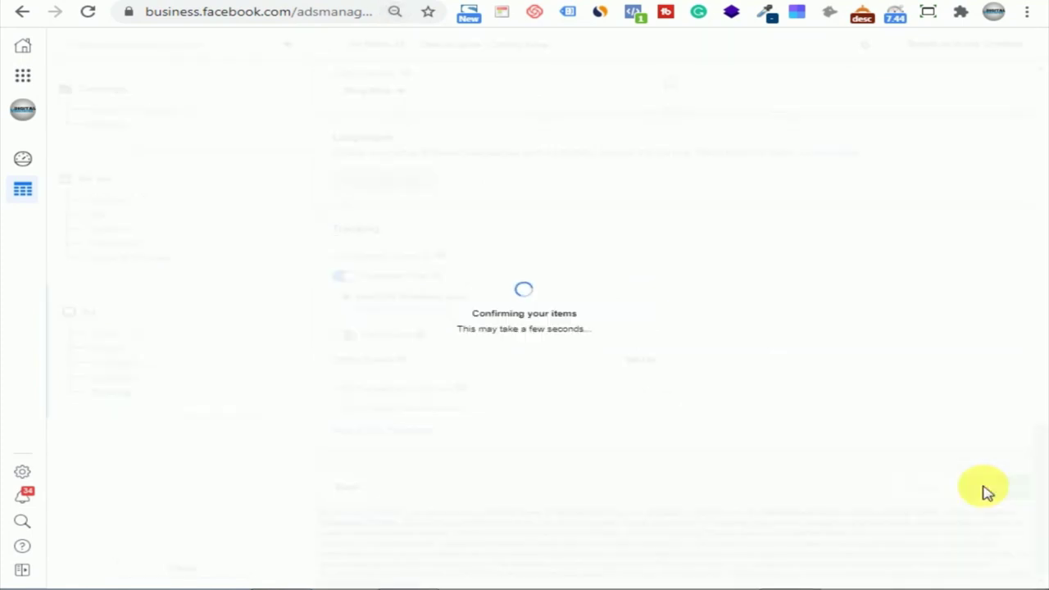